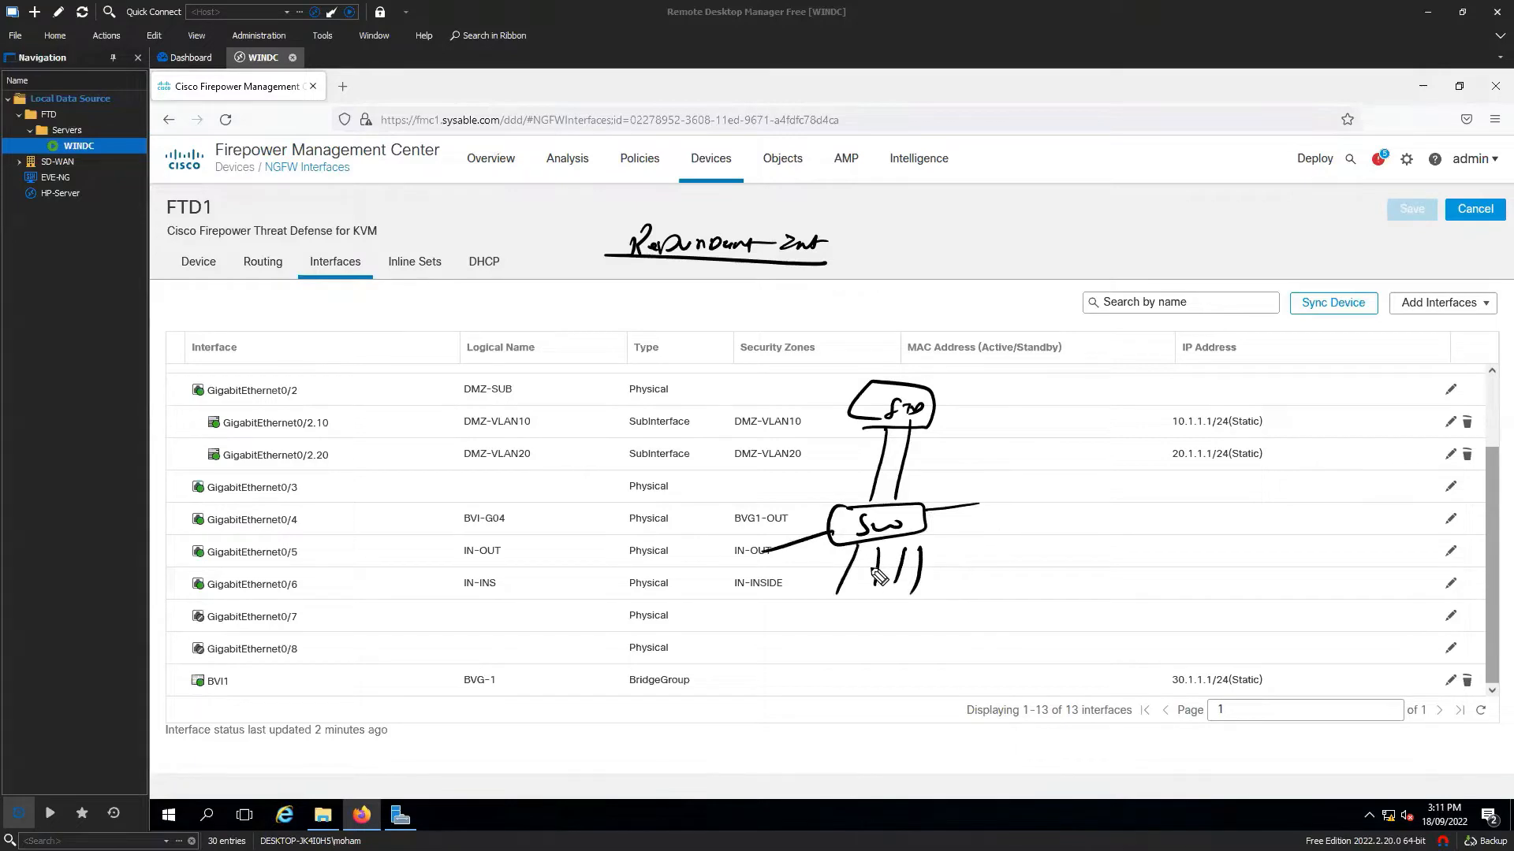
Mark the FTD-to-switch link and note the 10.1.1.0/24 subnet and >20Gb link requirement.
mouse_move(886, 459)
left_mouse_down()
mouse_move(867, 476)
mouse_move(917, 475)
left_mouse_up()
mouse_move(950, 397)
left_mouse_down()
mouse_move(944, 413)
mouse_move(1061, 397)
left_mouse_up()
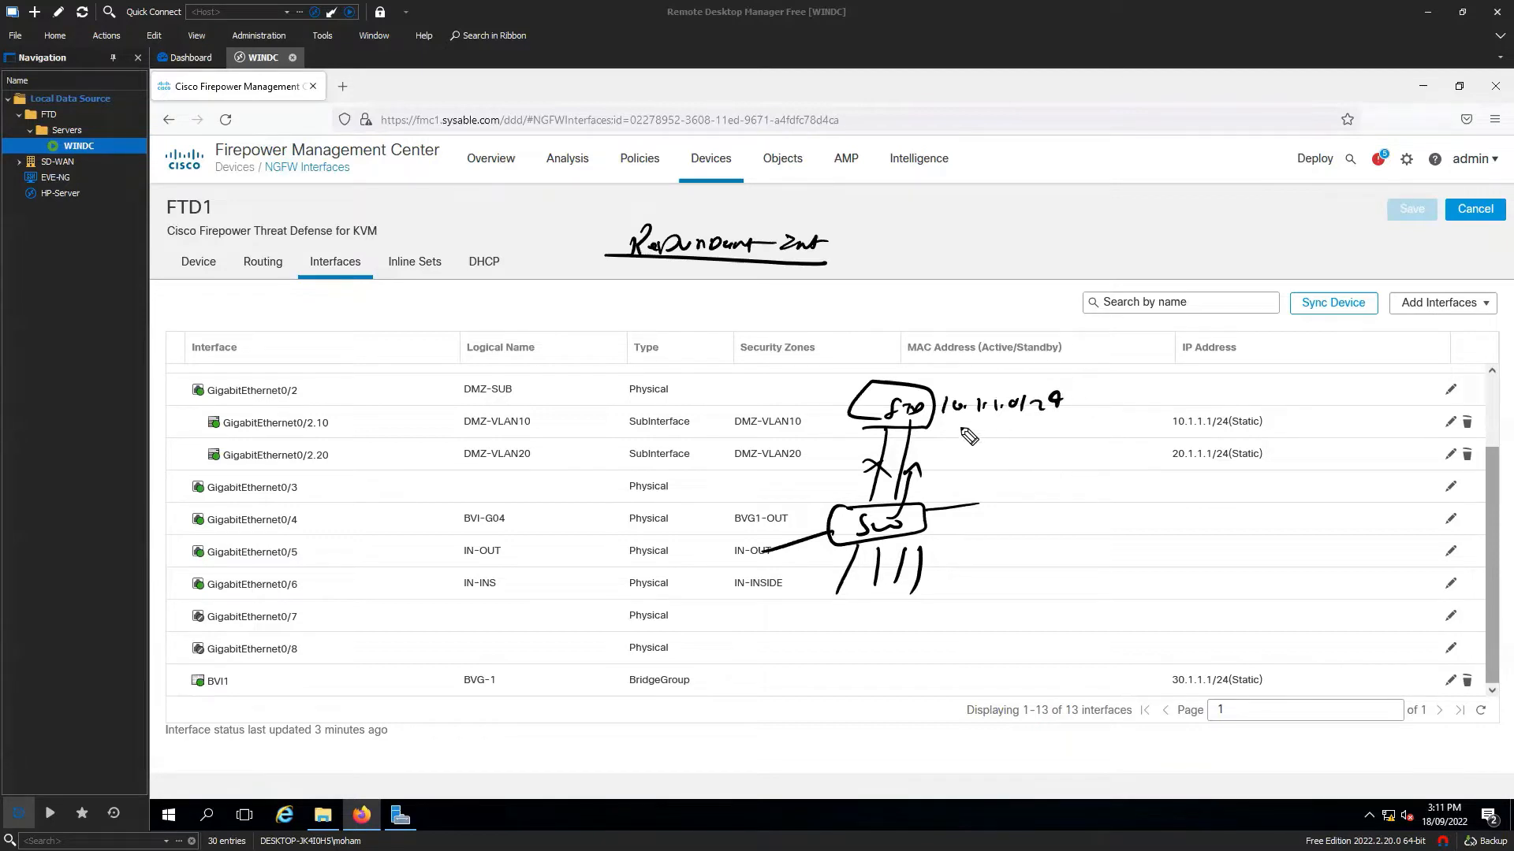
left_click_drag(943, 423, 1062, 411)
mouse_move(940, 424)
left_mouse_down()
mouse_move(1049, 420)
mouse_move(1090, 378)
mouse_move(941, 413)
left_mouse_up()
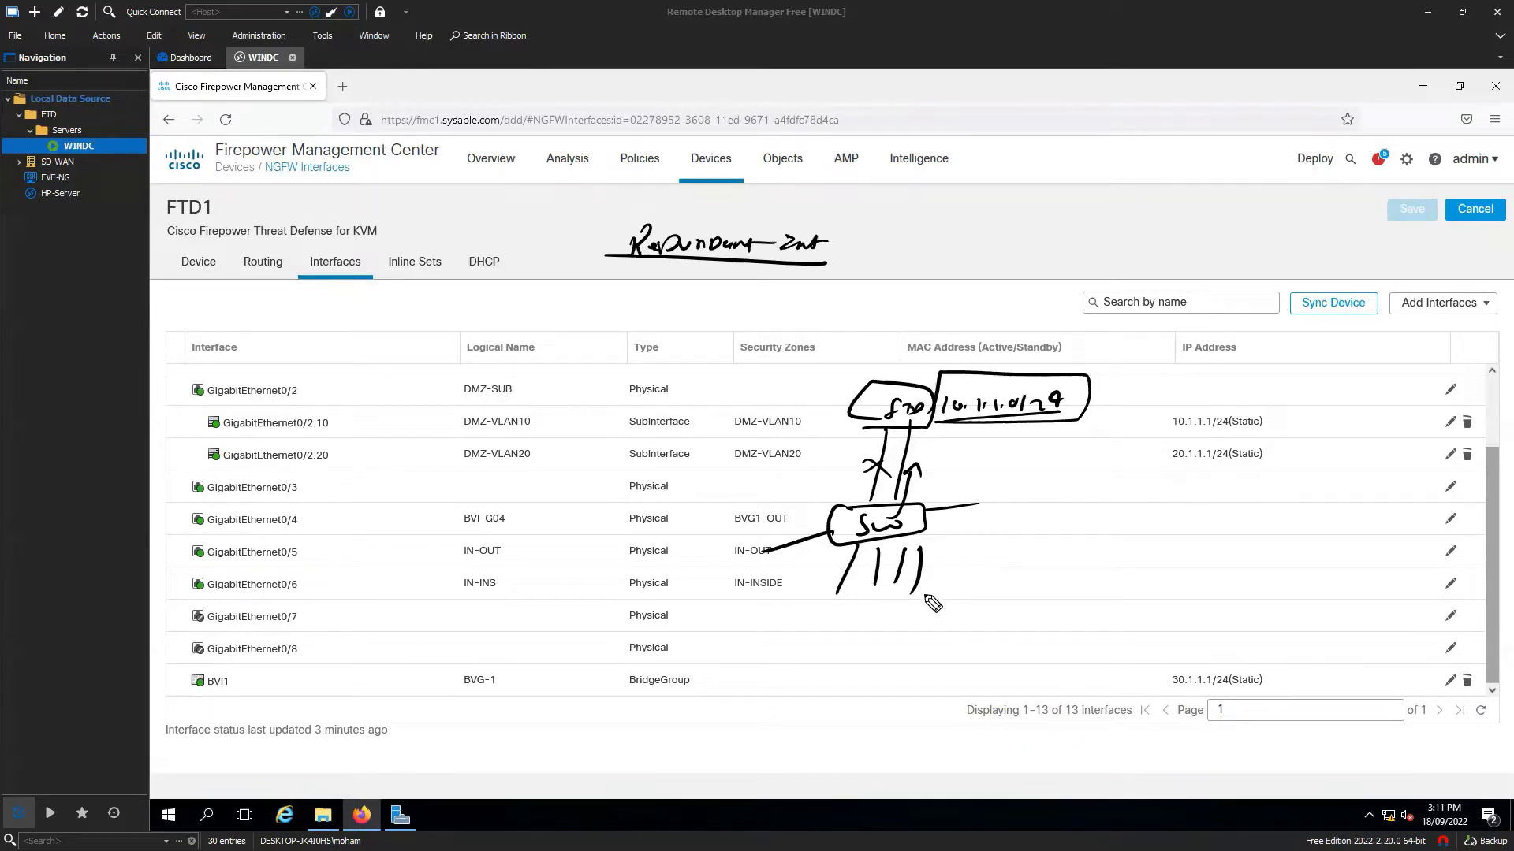
left_click_drag(828, 466, 982, 470)
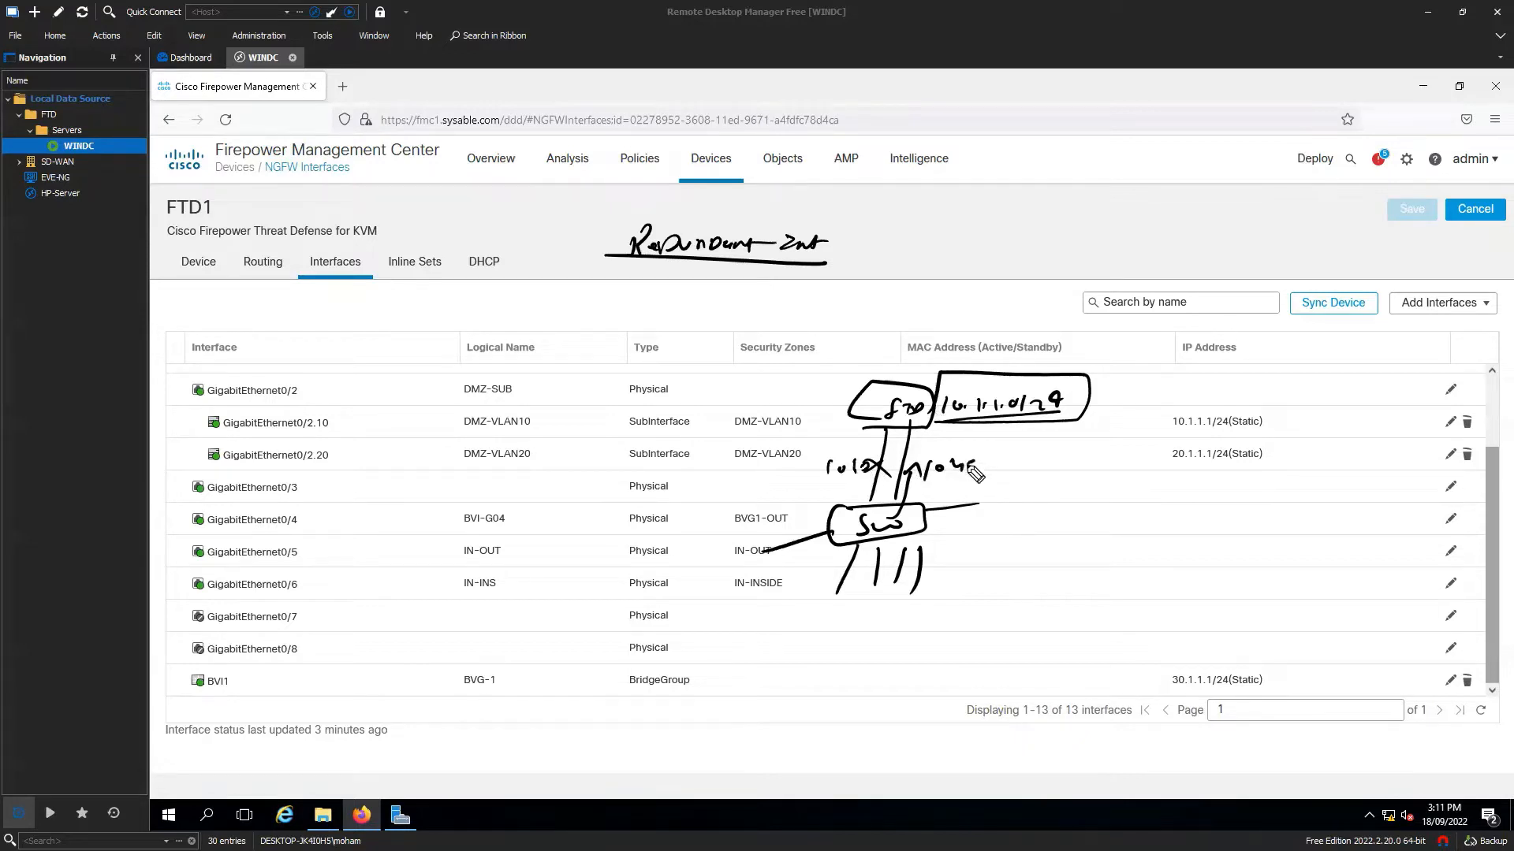
left_click_drag(840, 498, 1116, 473)
mouse_move(1099, 484)
left_mouse_down()
mouse_move(1052, 494)
mouse_move(1133, 482)
left_mouse_up()
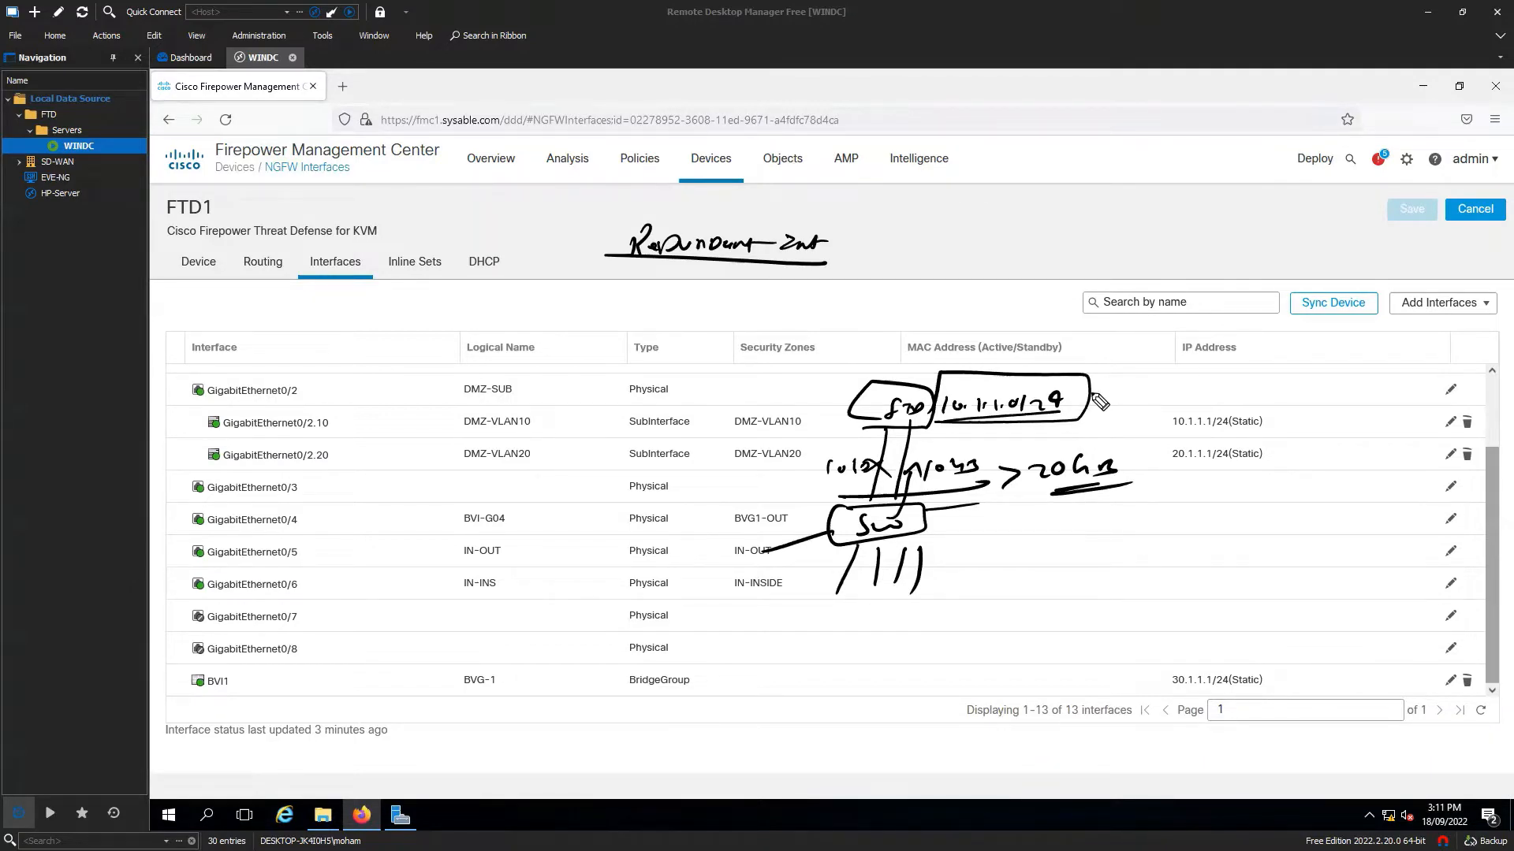
Add boxed Sub-Int and VLANs notes to the sketch, then clear all the ink.
mouse_move(1135, 369)
left_mouse_down()
mouse_move(1132, 382)
mouse_move(1164, 382)
mouse_move(1246, 367)
mouse_move(1165, 402)
mouse_move(1234, 384)
left_mouse_up()
left_click_drag(1145, 400, 1255, 394)
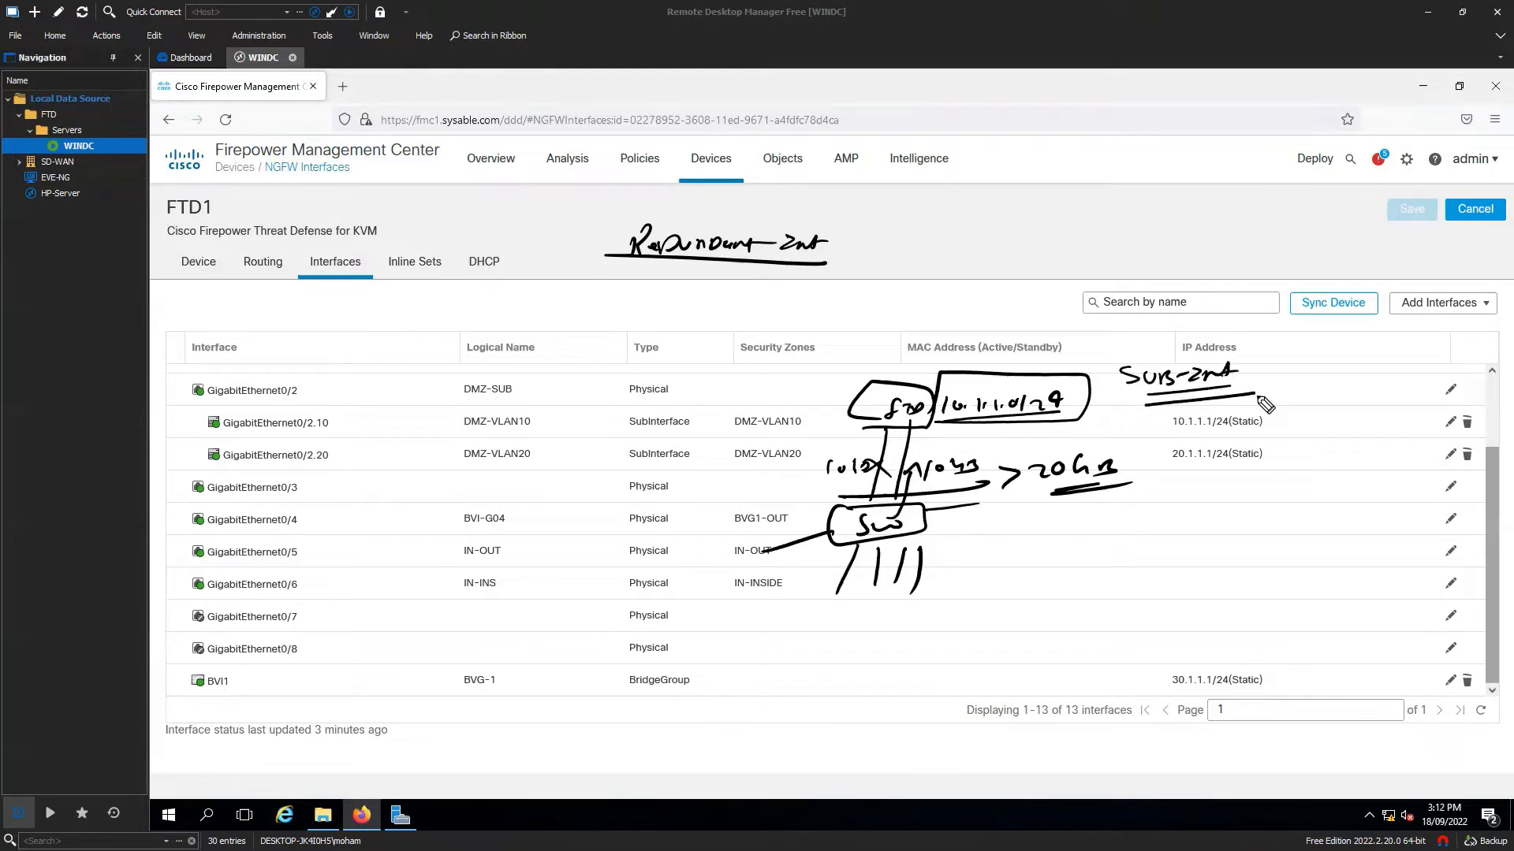
left_click_drag(944, 411, 935, 427)
left_click_drag(913, 457, 934, 445)
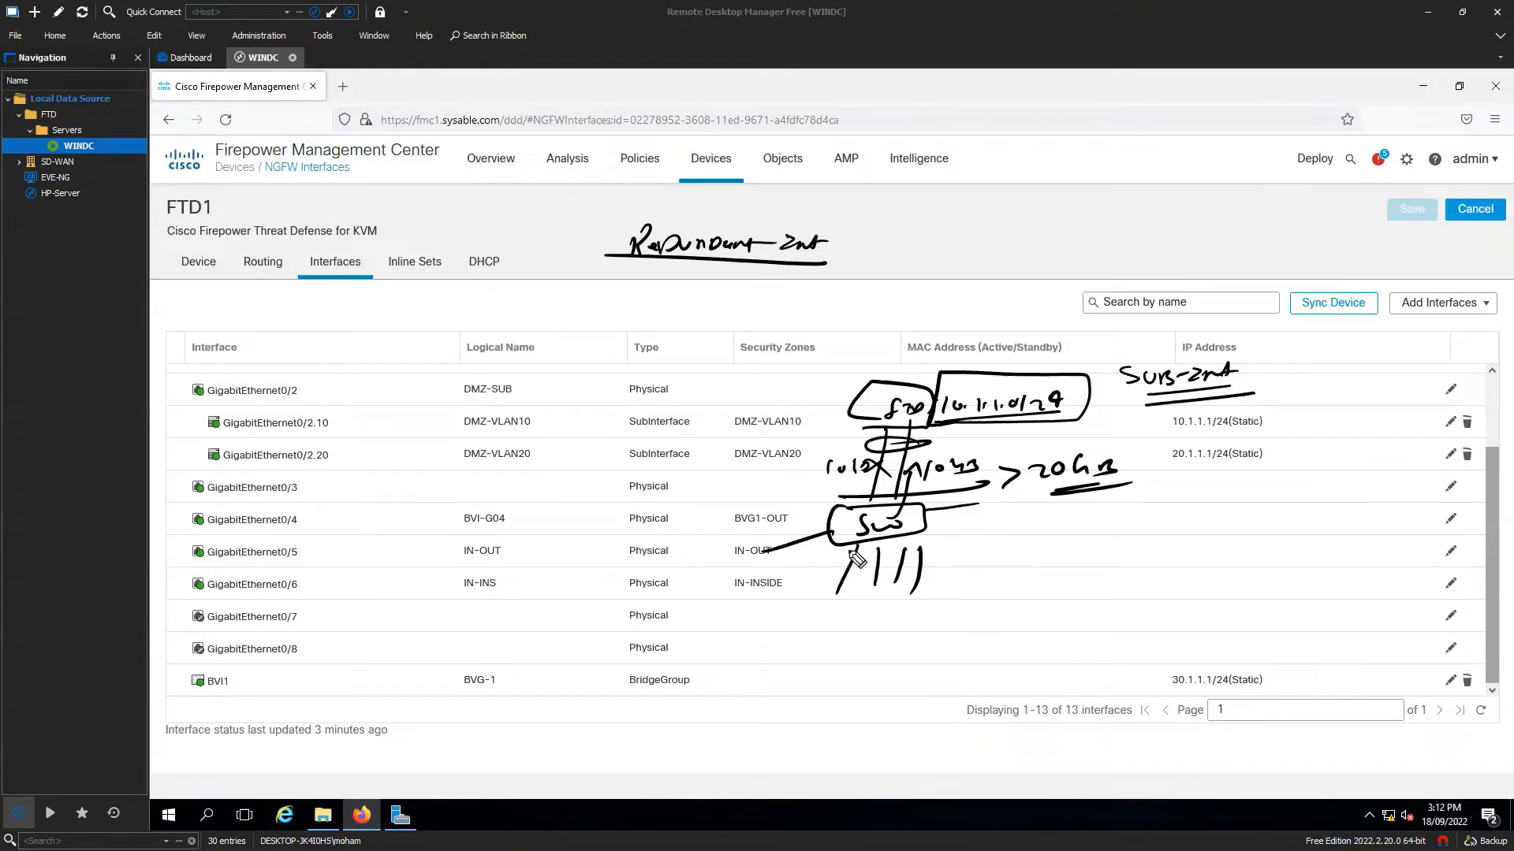
mouse_move(937, 527)
left_mouse_down()
mouse_move(1017, 535)
mouse_move(999, 551)
left_mouse_up()
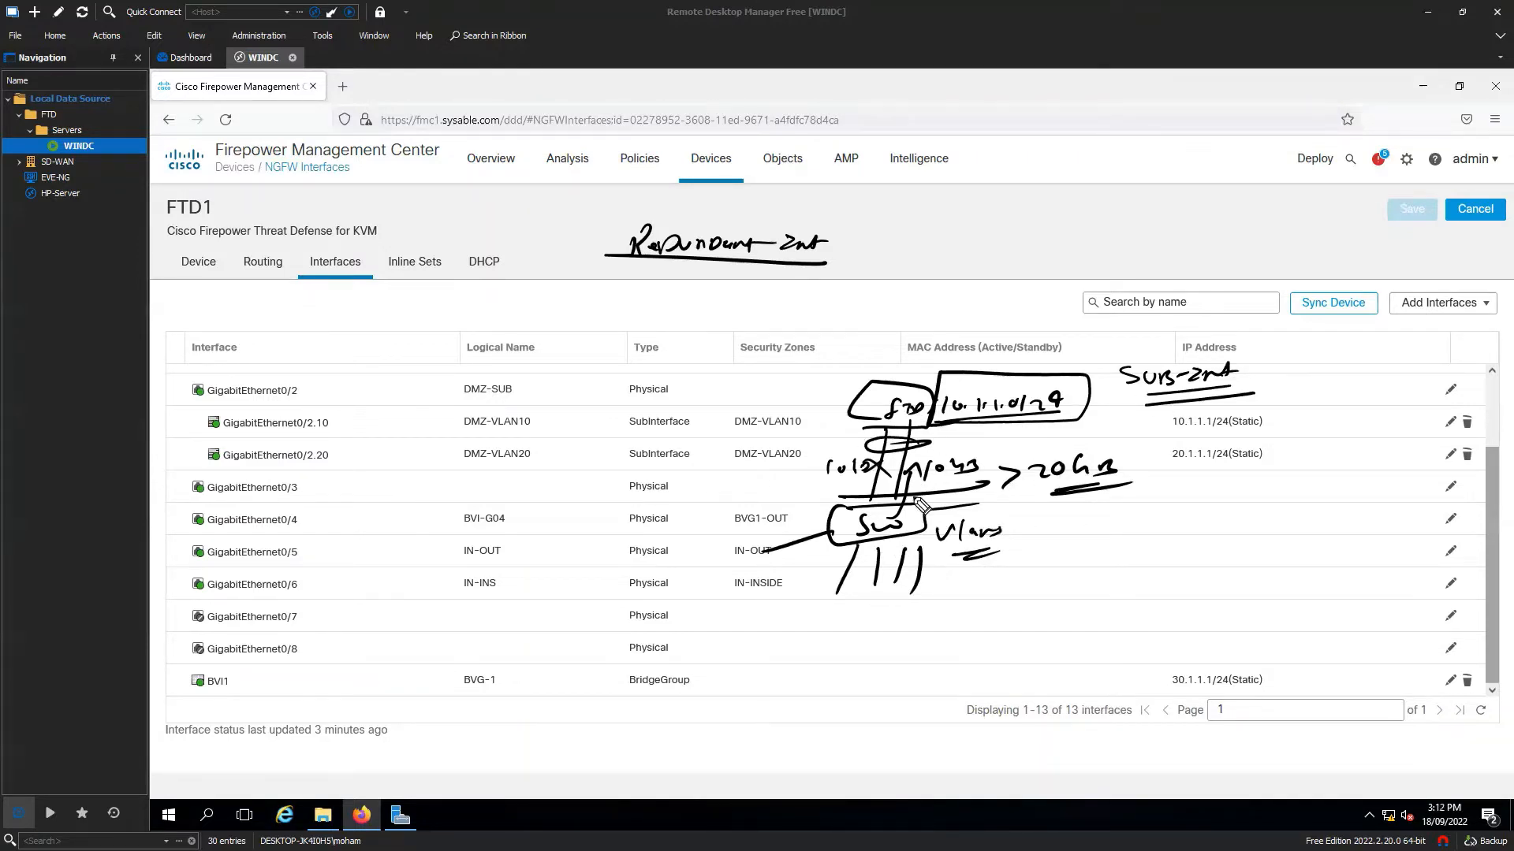
mouse_move(1240, 344)
left_mouse_down()
mouse_move(1175, 345)
mouse_move(1163, 414)
mouse_move(1261, 339)
mouse_move(1202, 335)
left_mouse_up()
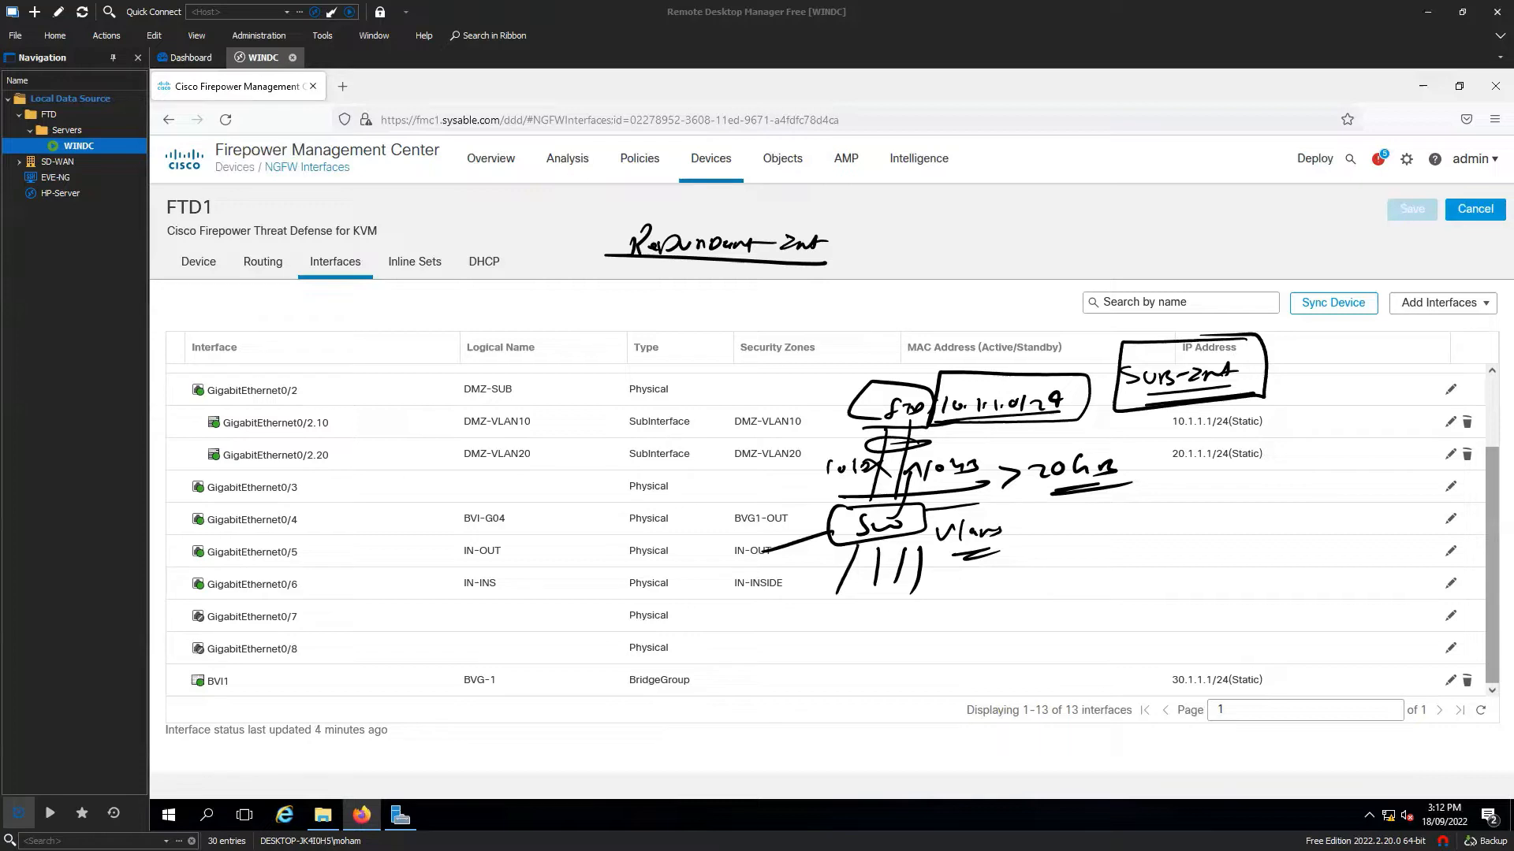
key("Escape")
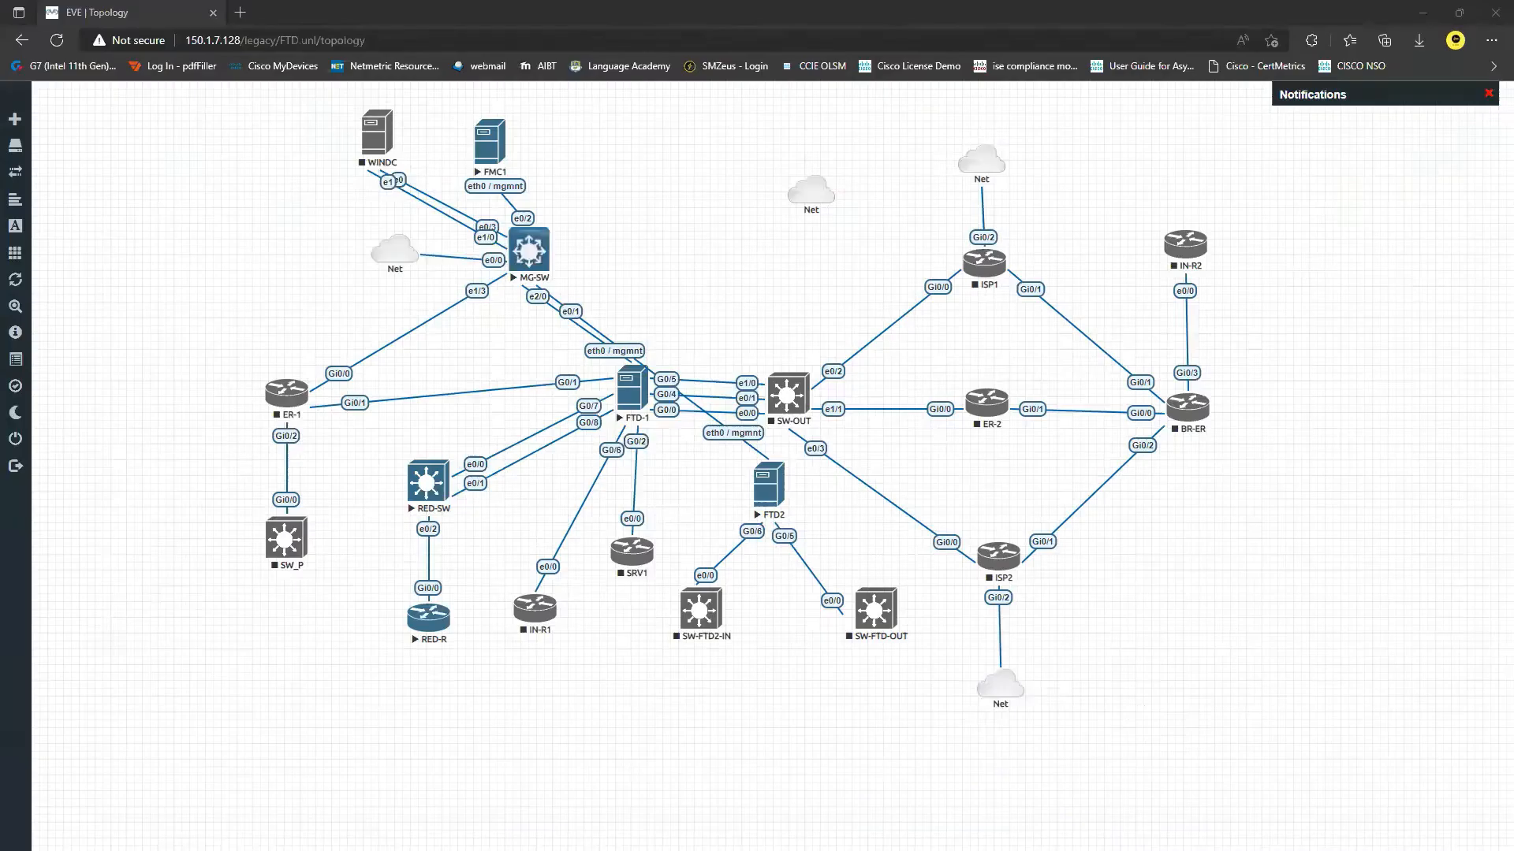
Inspect the FTD-1 to RED-SW link in EVE-NG, then list FTD1's addable interface types.
left_click(588, 419)
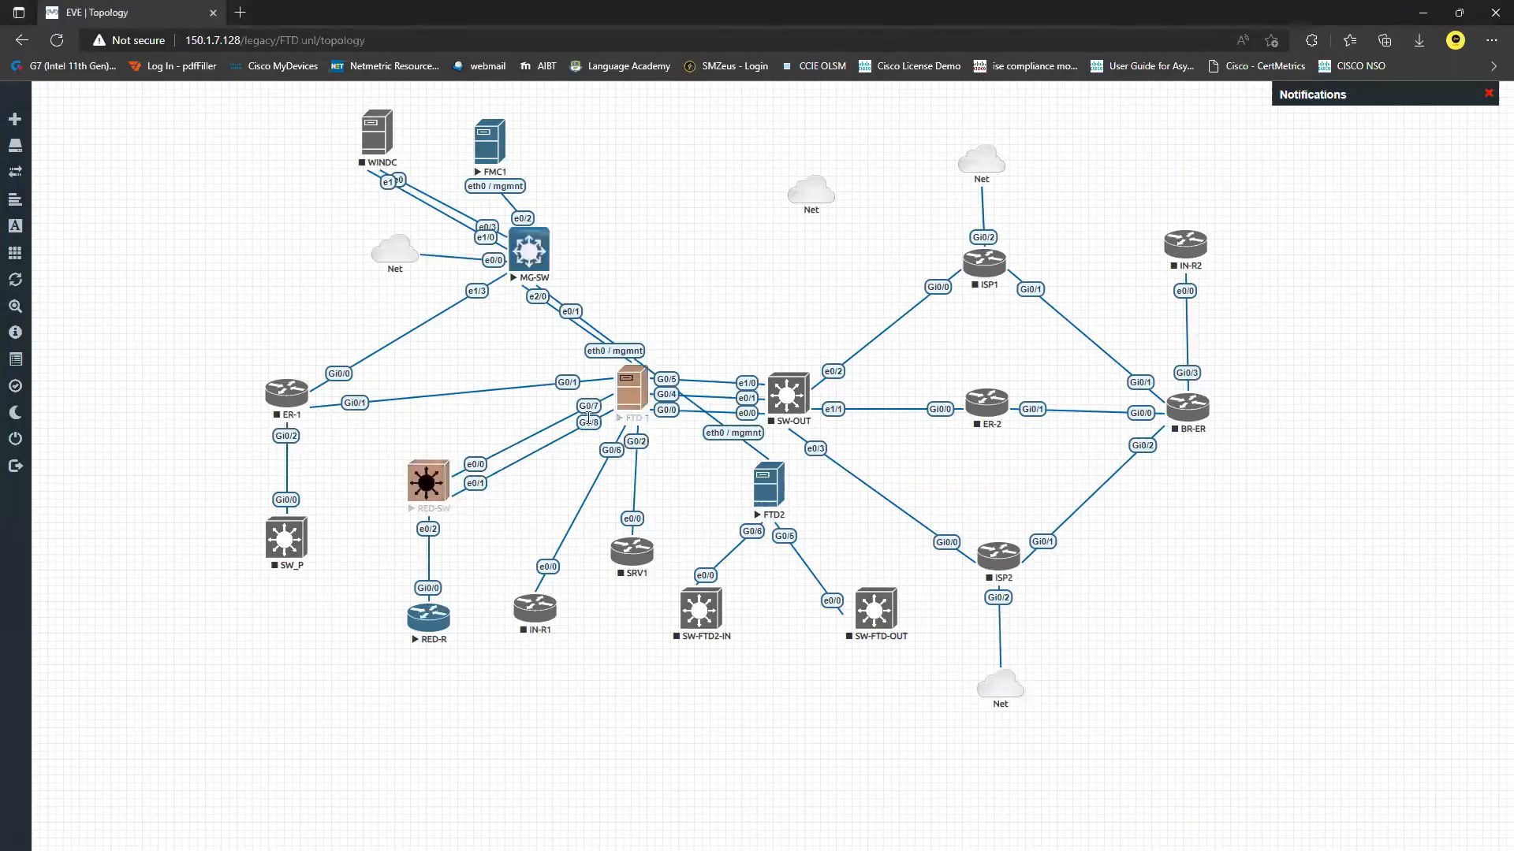
left_click(466, 460)
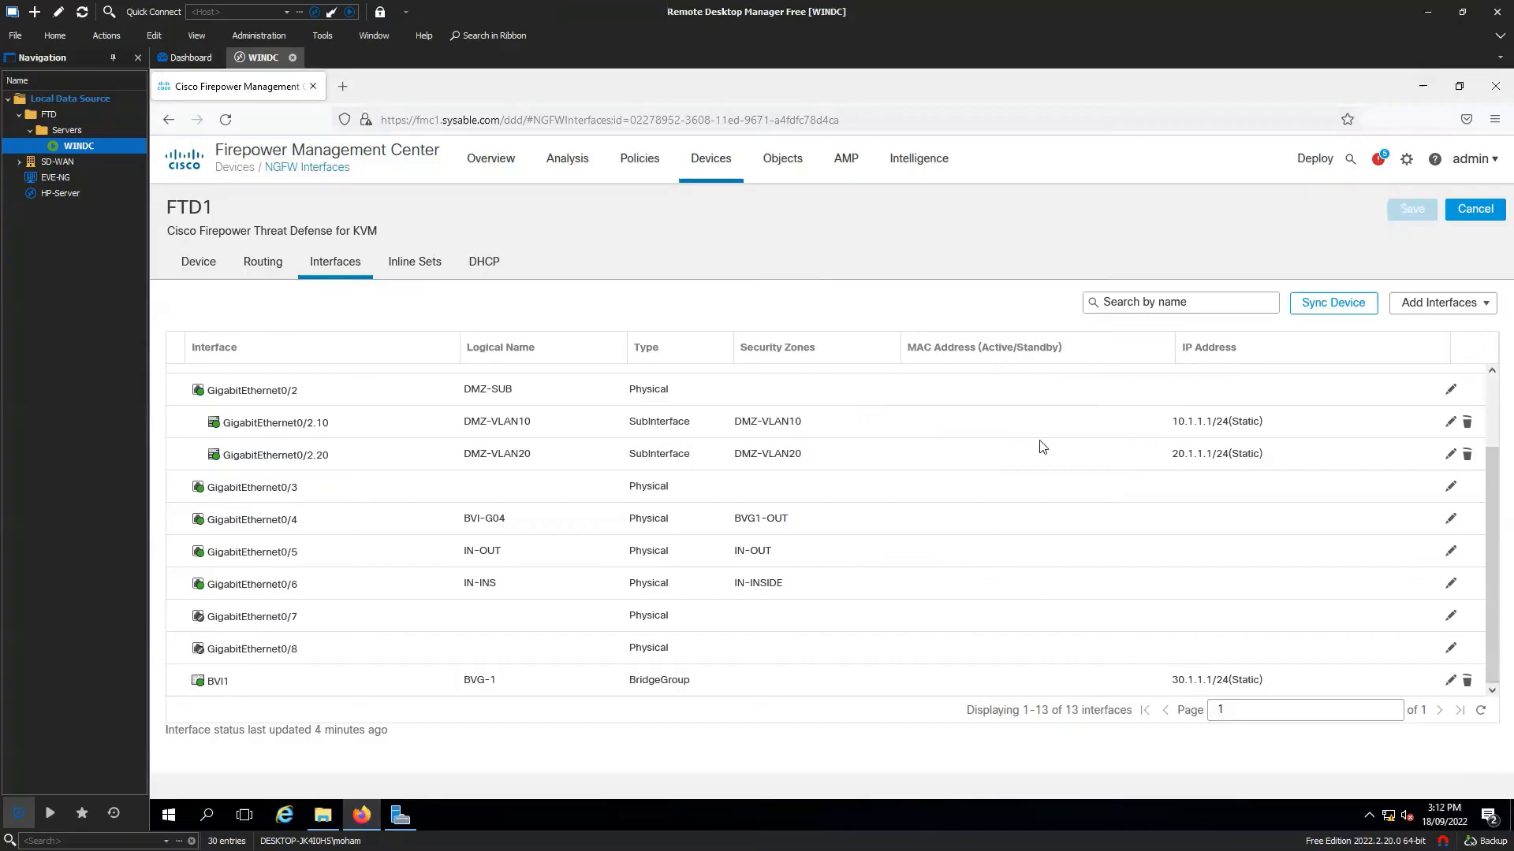
left_click(1419, 304)
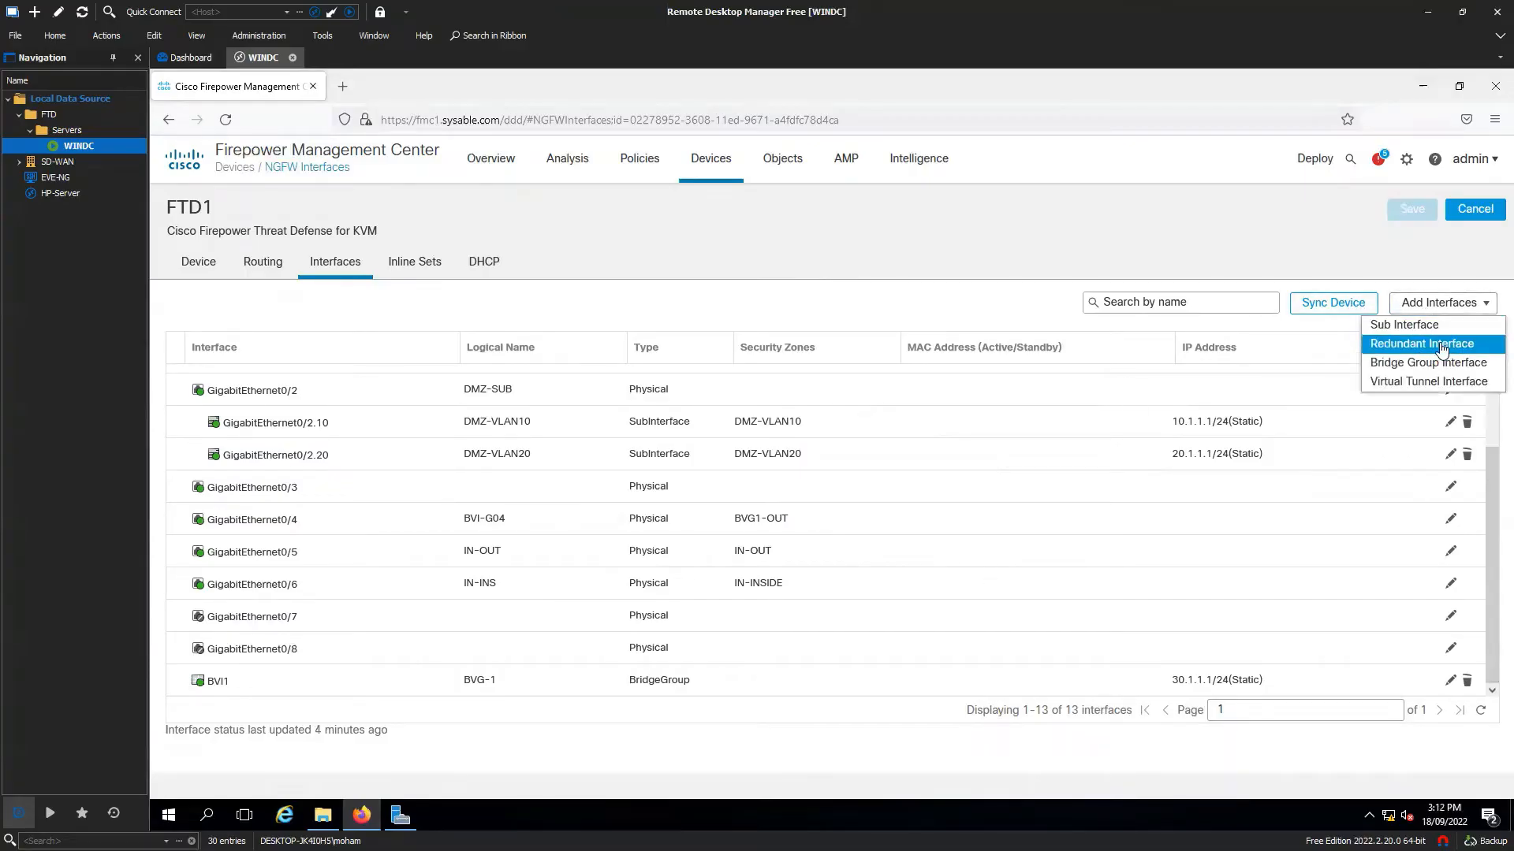
Start redundant interface RED-1 in a new Redundant security zone with redundant ID 1.
left_click(1439, 345)
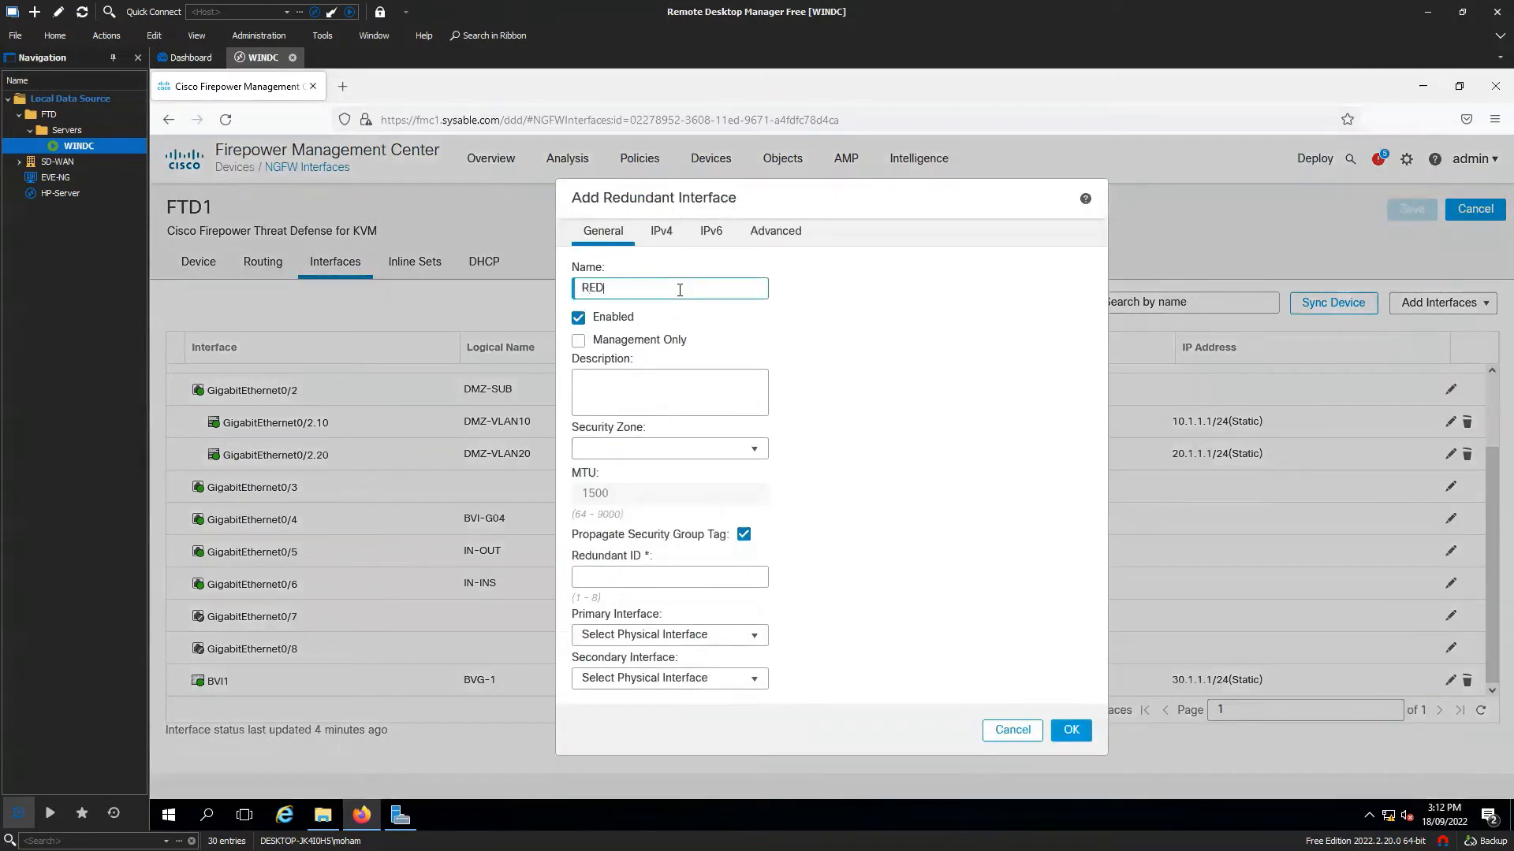
type("RED-1")
left_click(682, 450)
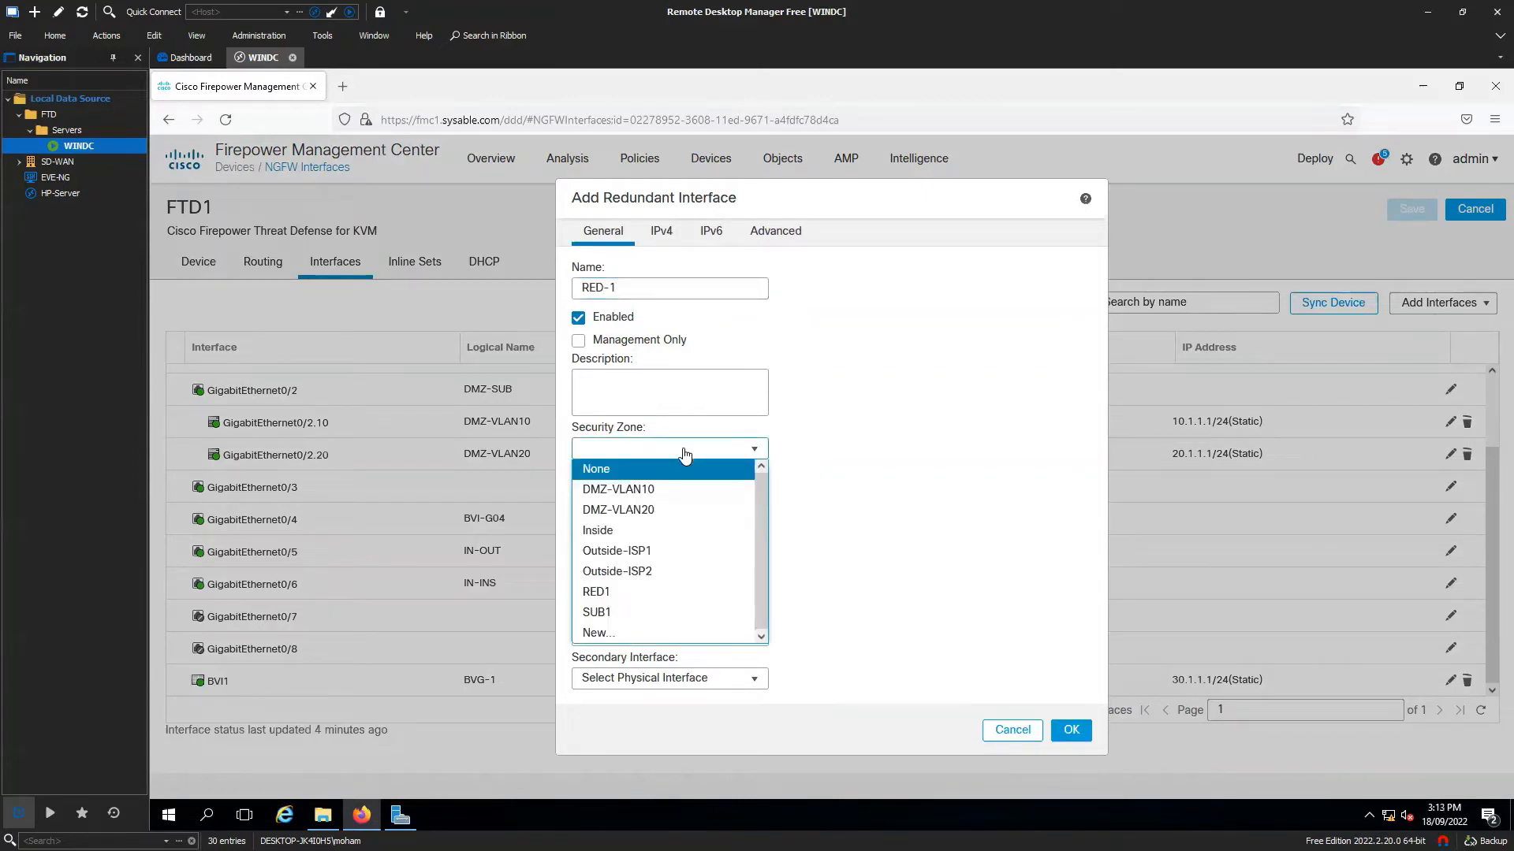
left_click(623, 630)
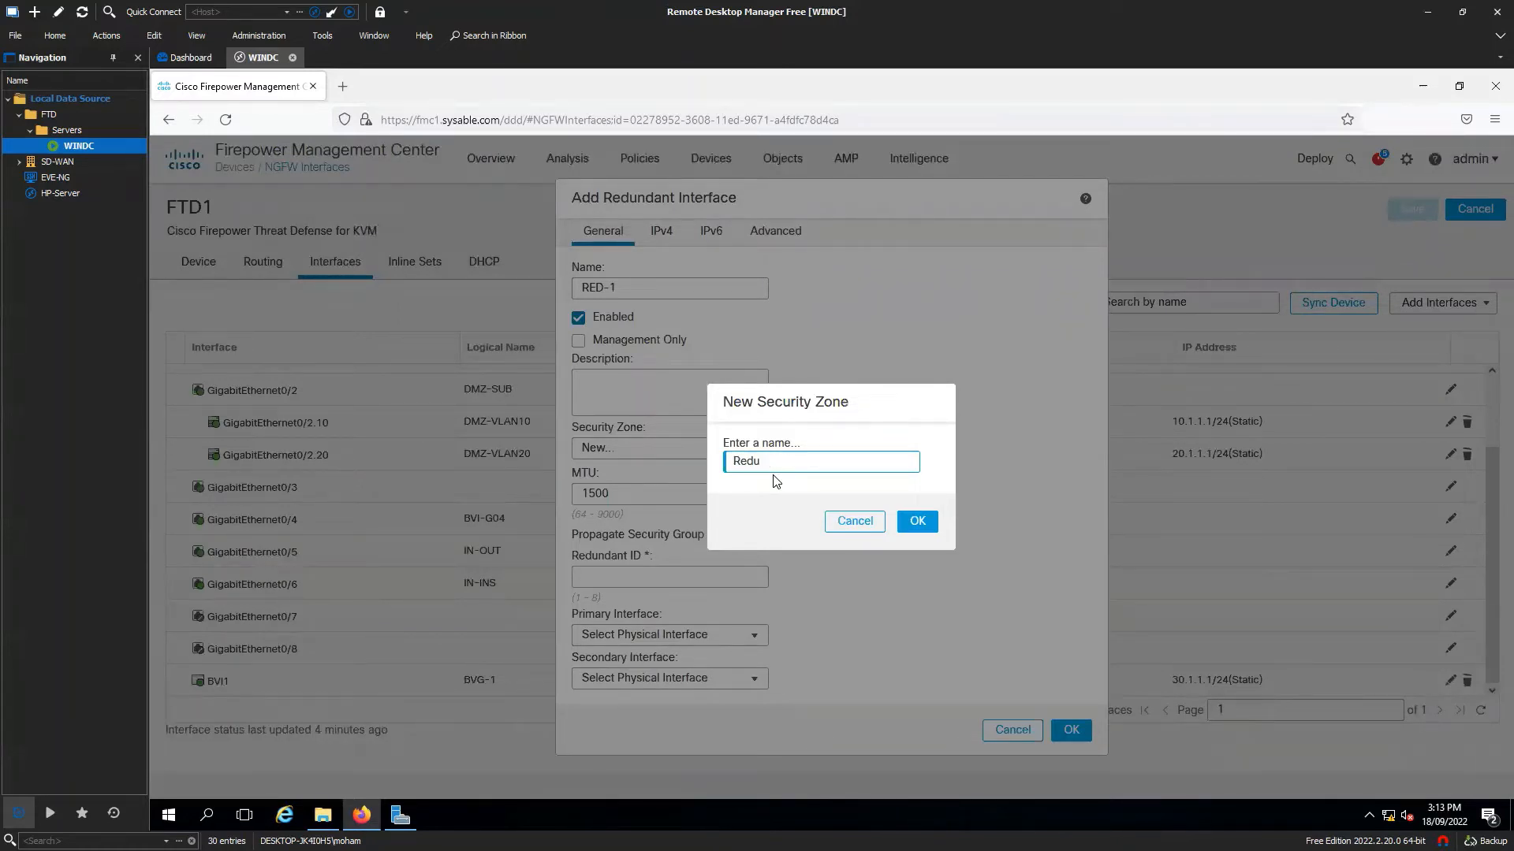
left_click(914, 521)
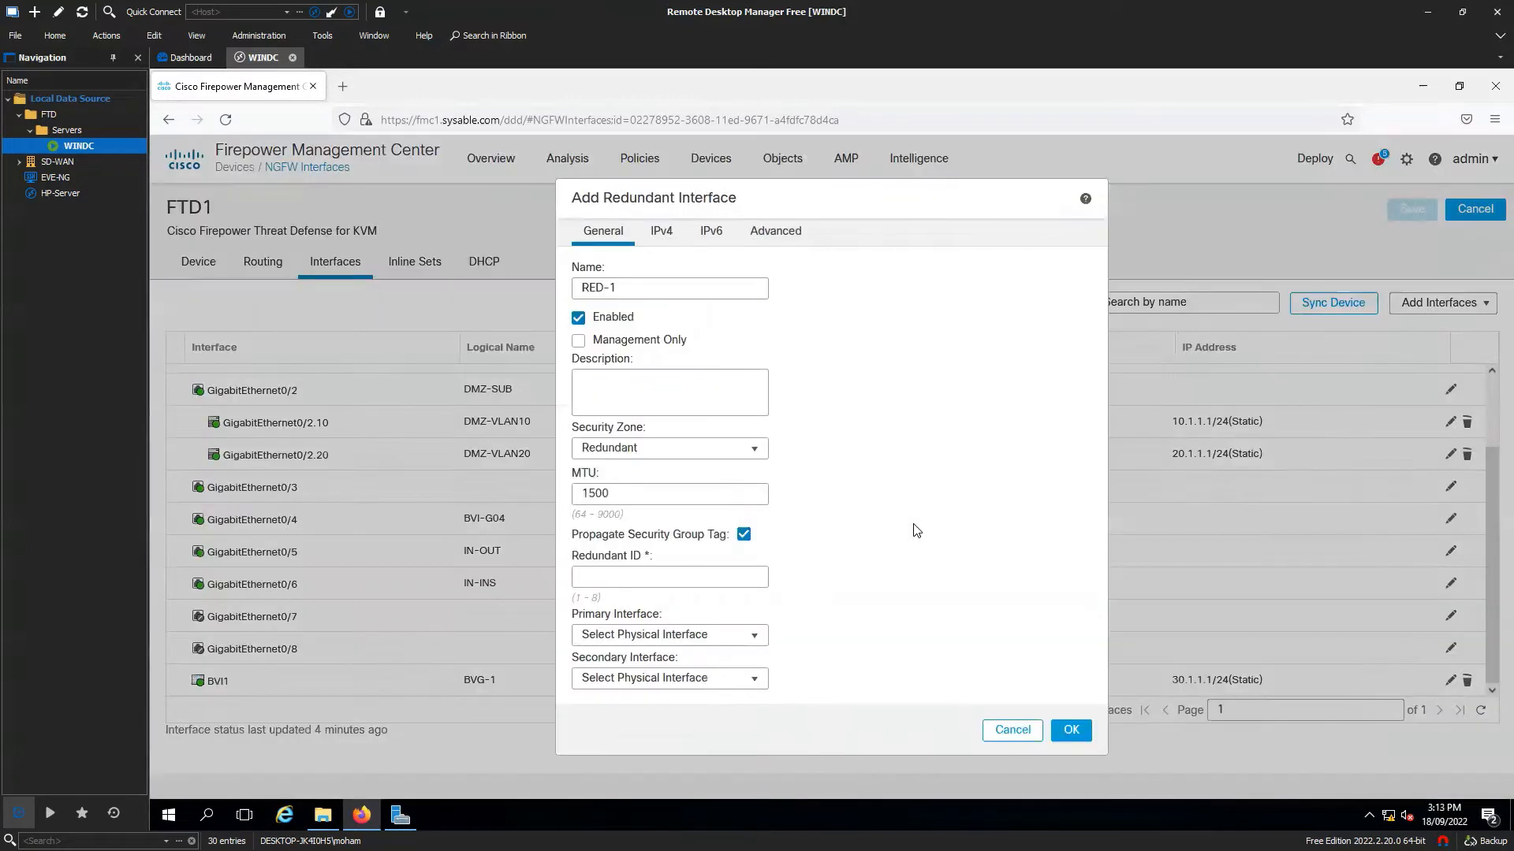
left_click(655, 573)
Pair GigabitEthernet0/7 (primary) and 0/8 (secondary), assign 10.1.101.10/24, and create RED-1.
left_click(719, 637)
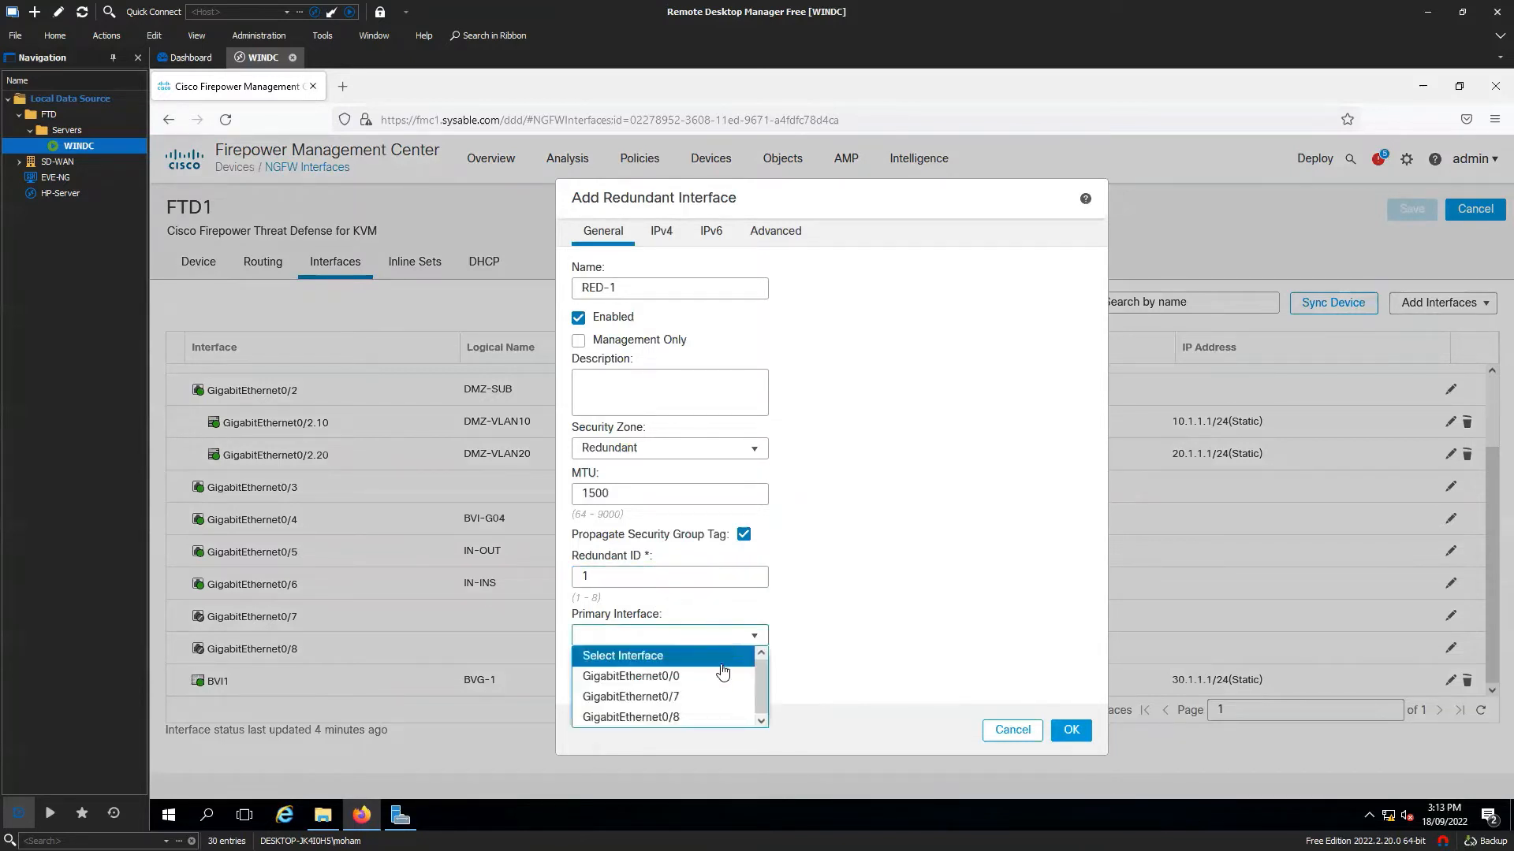
left_click(717, 696)
left_click(719, 697)
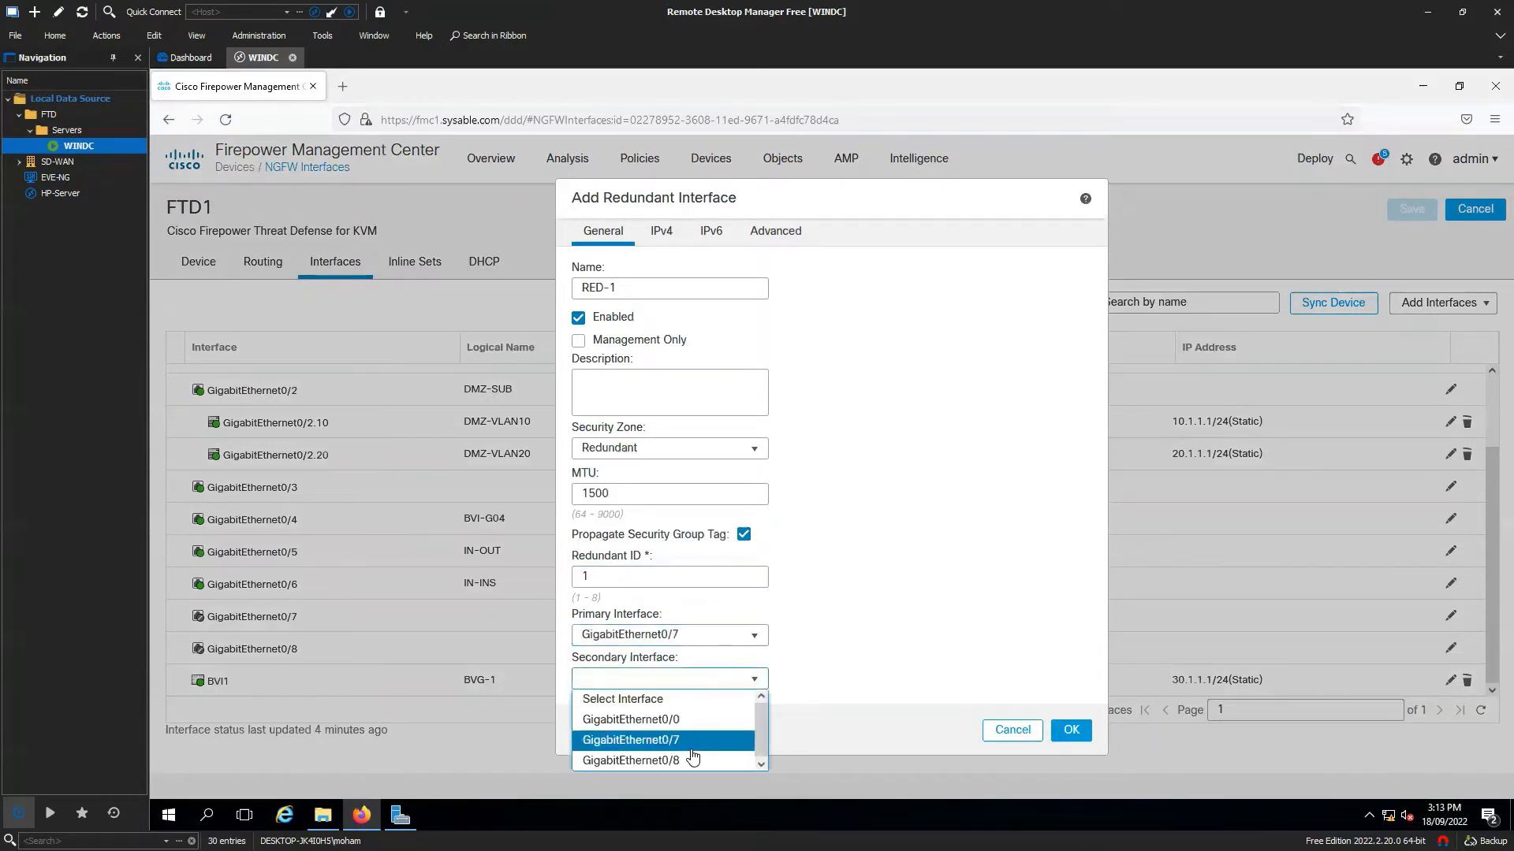
left_click(688, 758)
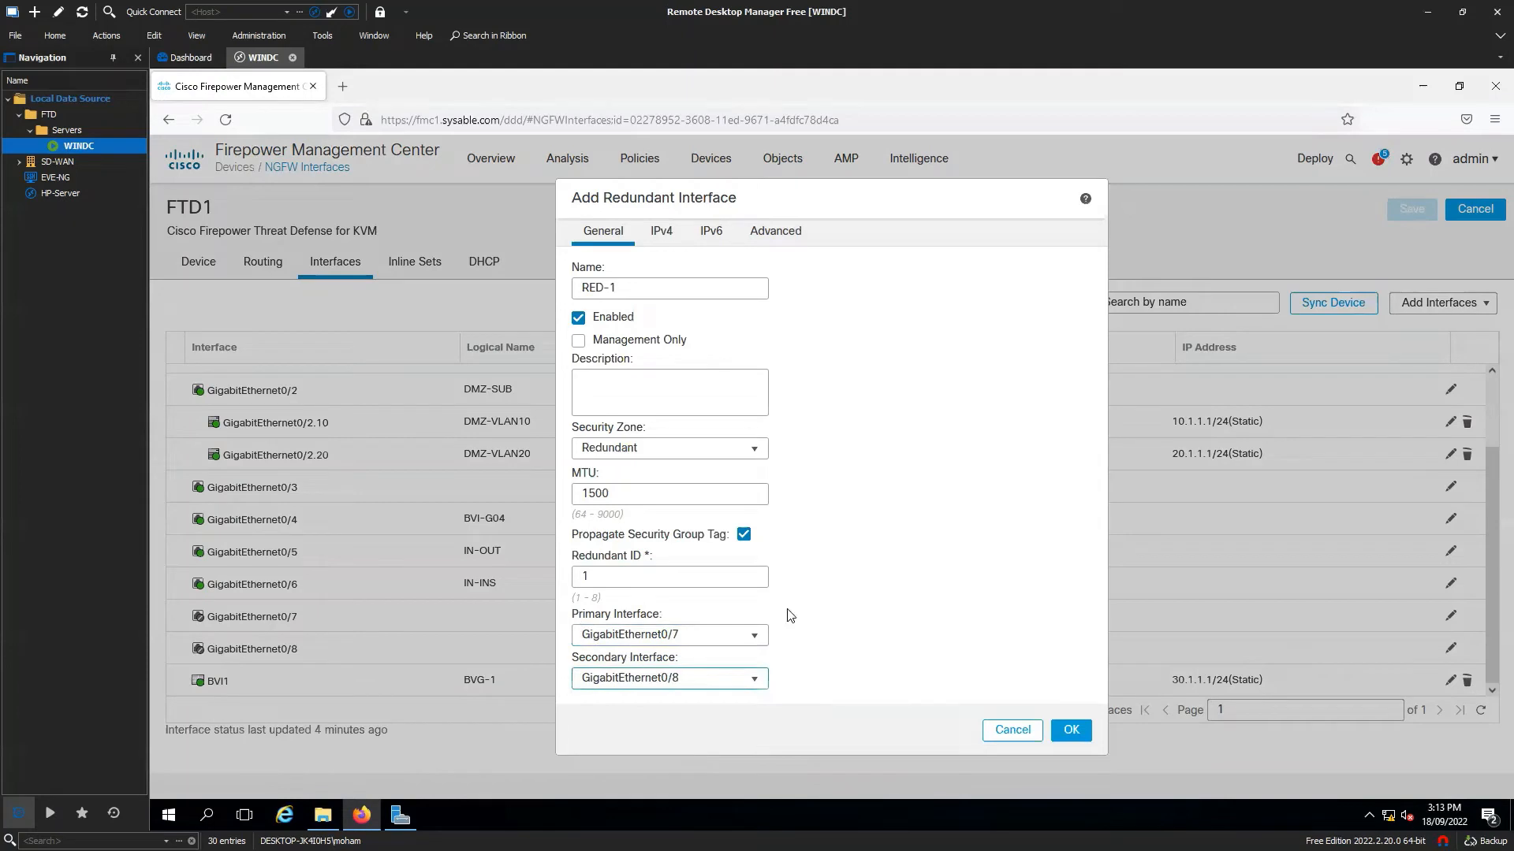
left_click(661, 230)
left_click(680, 334)
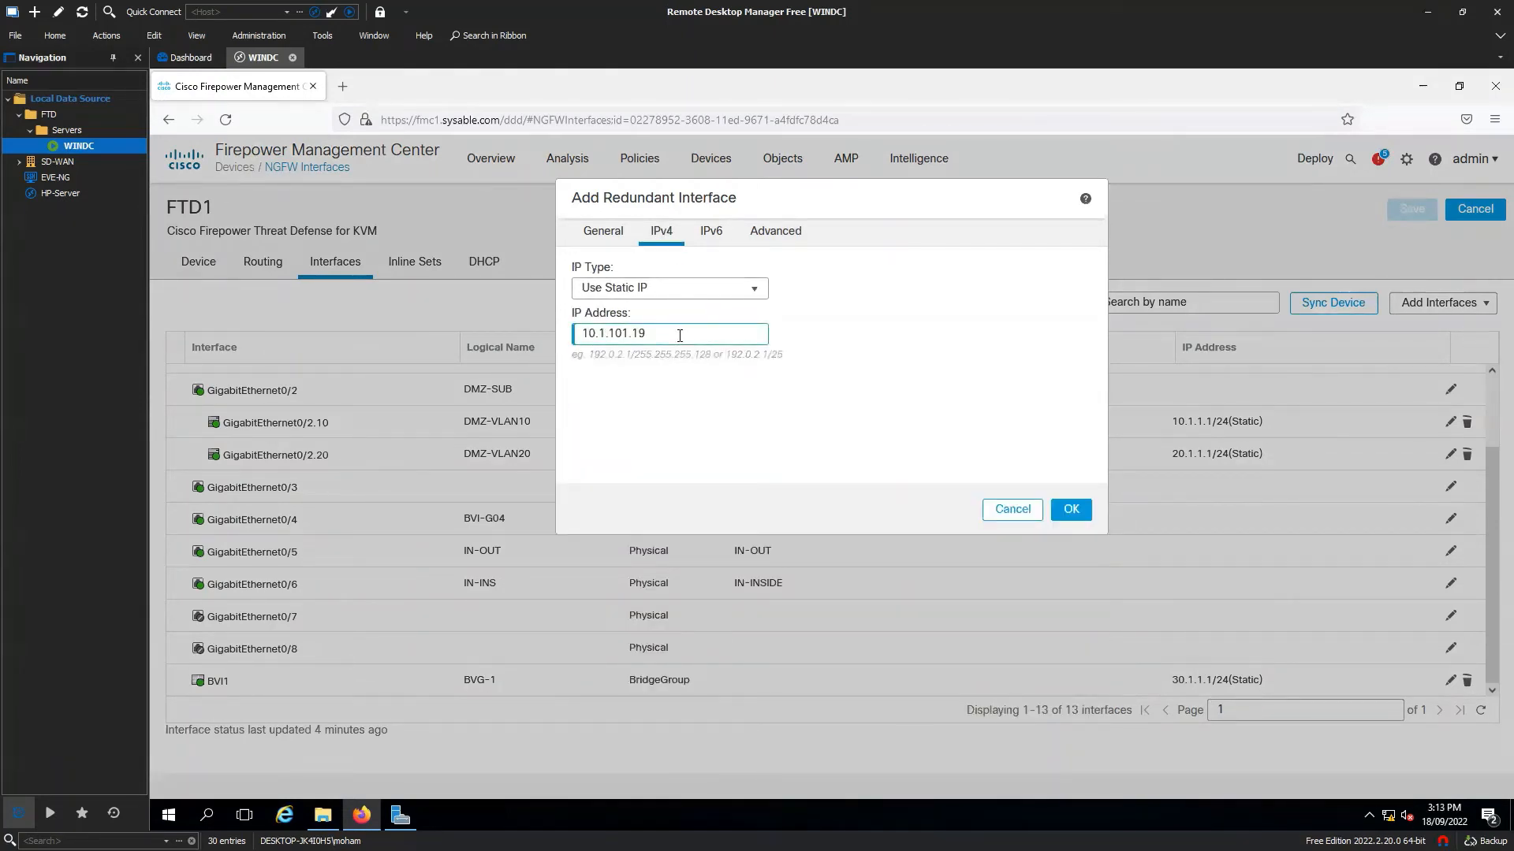
type("10.1.101.10/24")
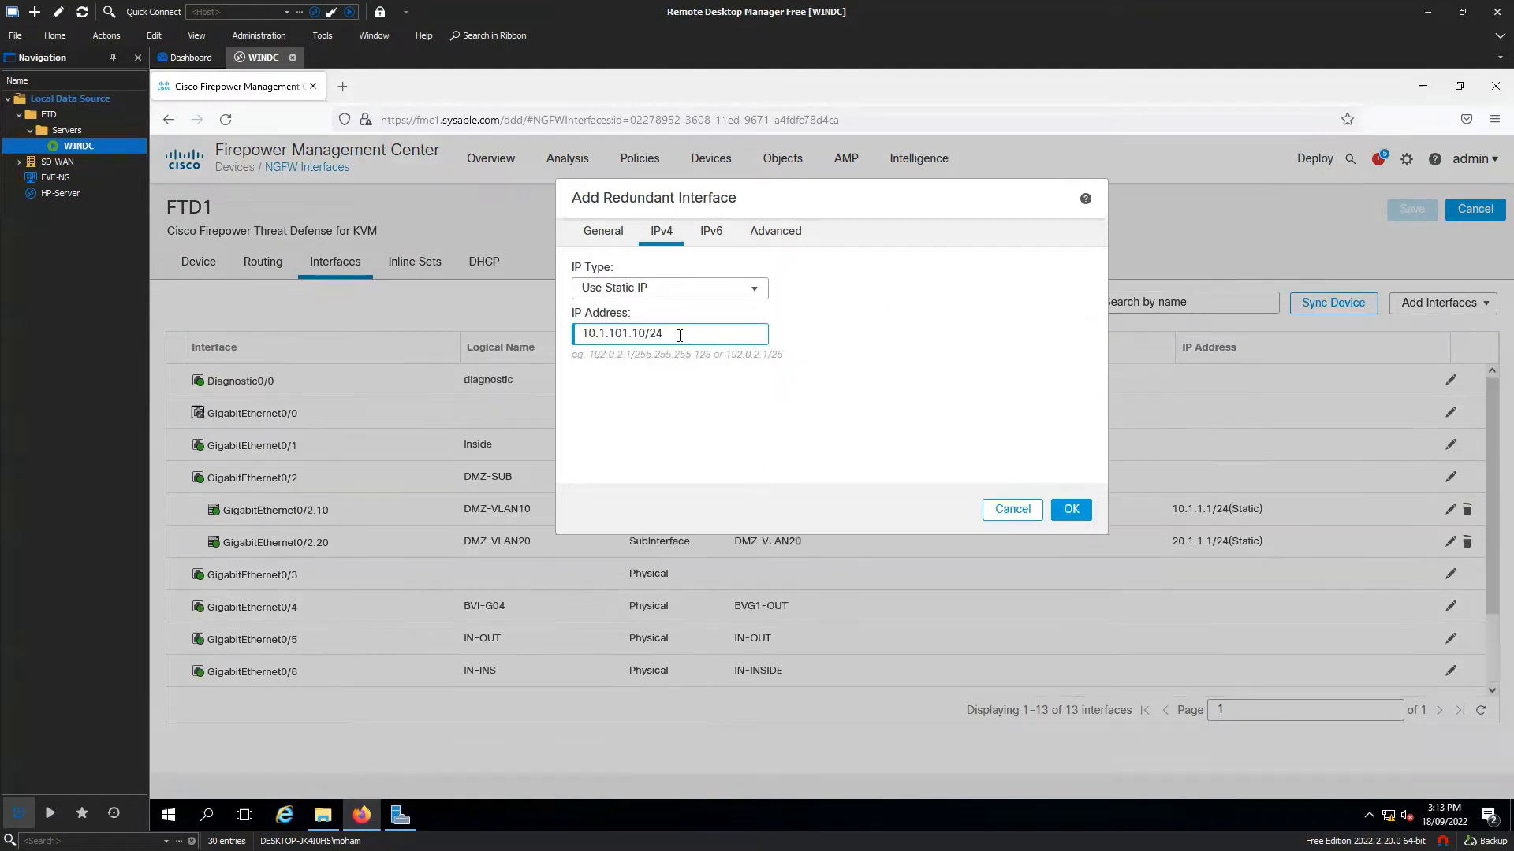
left_click(1072, 510)
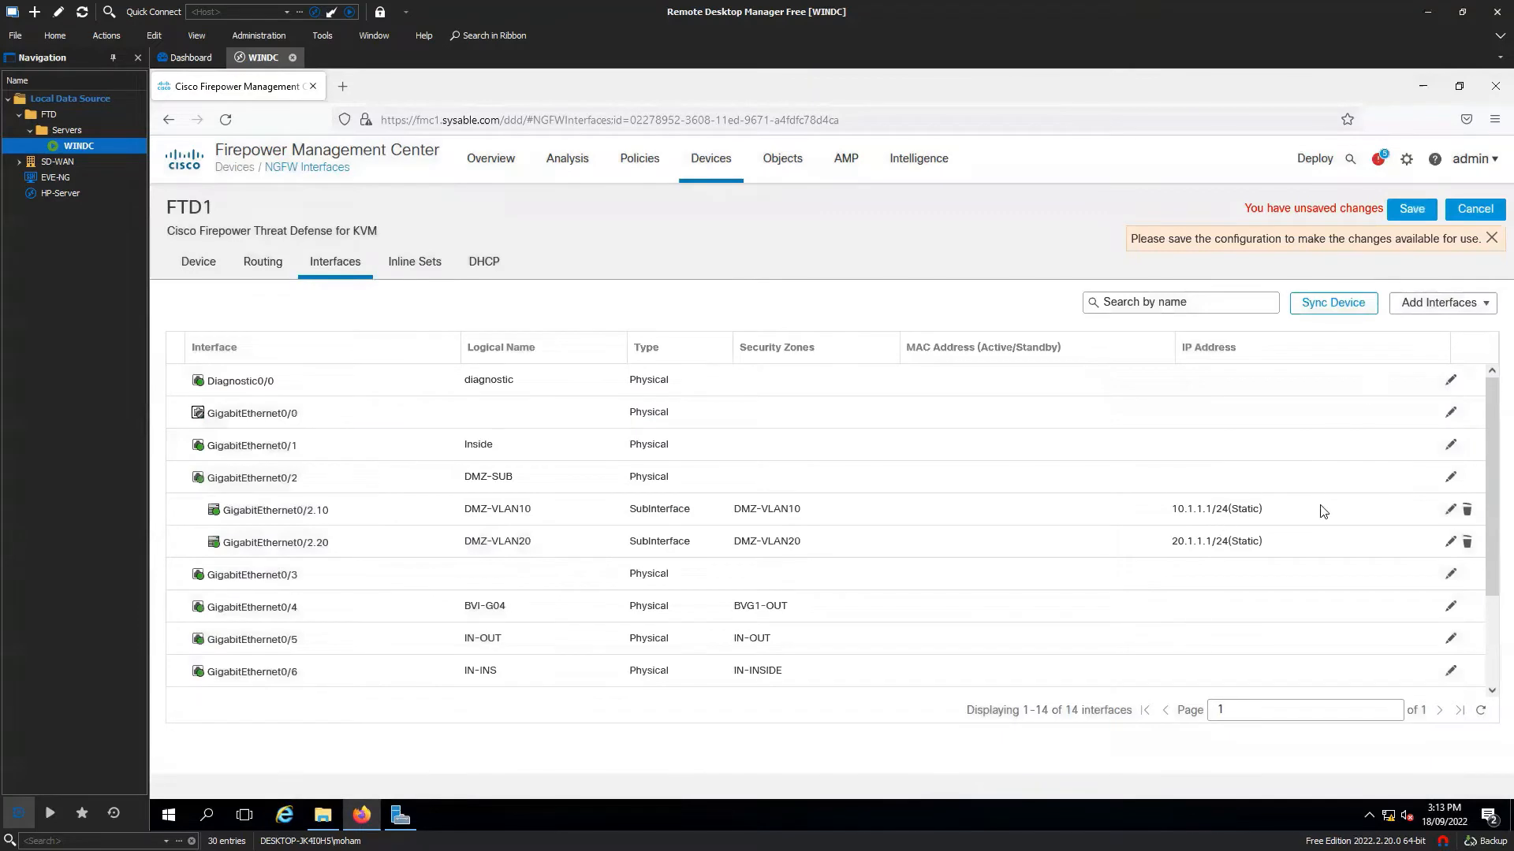
Review FTD1's interface list showing Redundant1 (RED-1) and save the changes.
scroll(1323, 511, "down", 3)
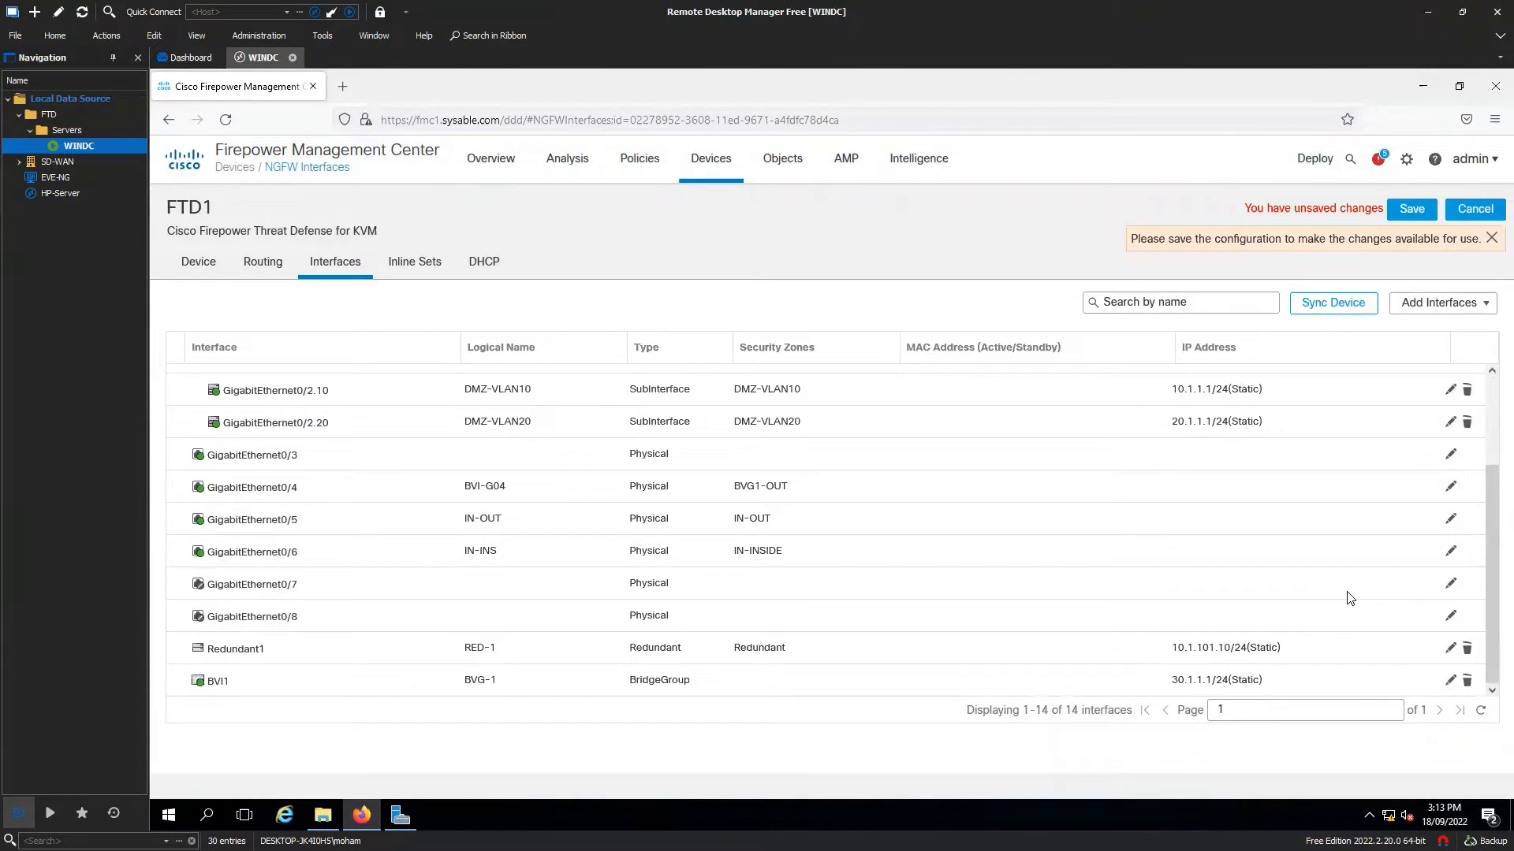
left_click(1491, 239)
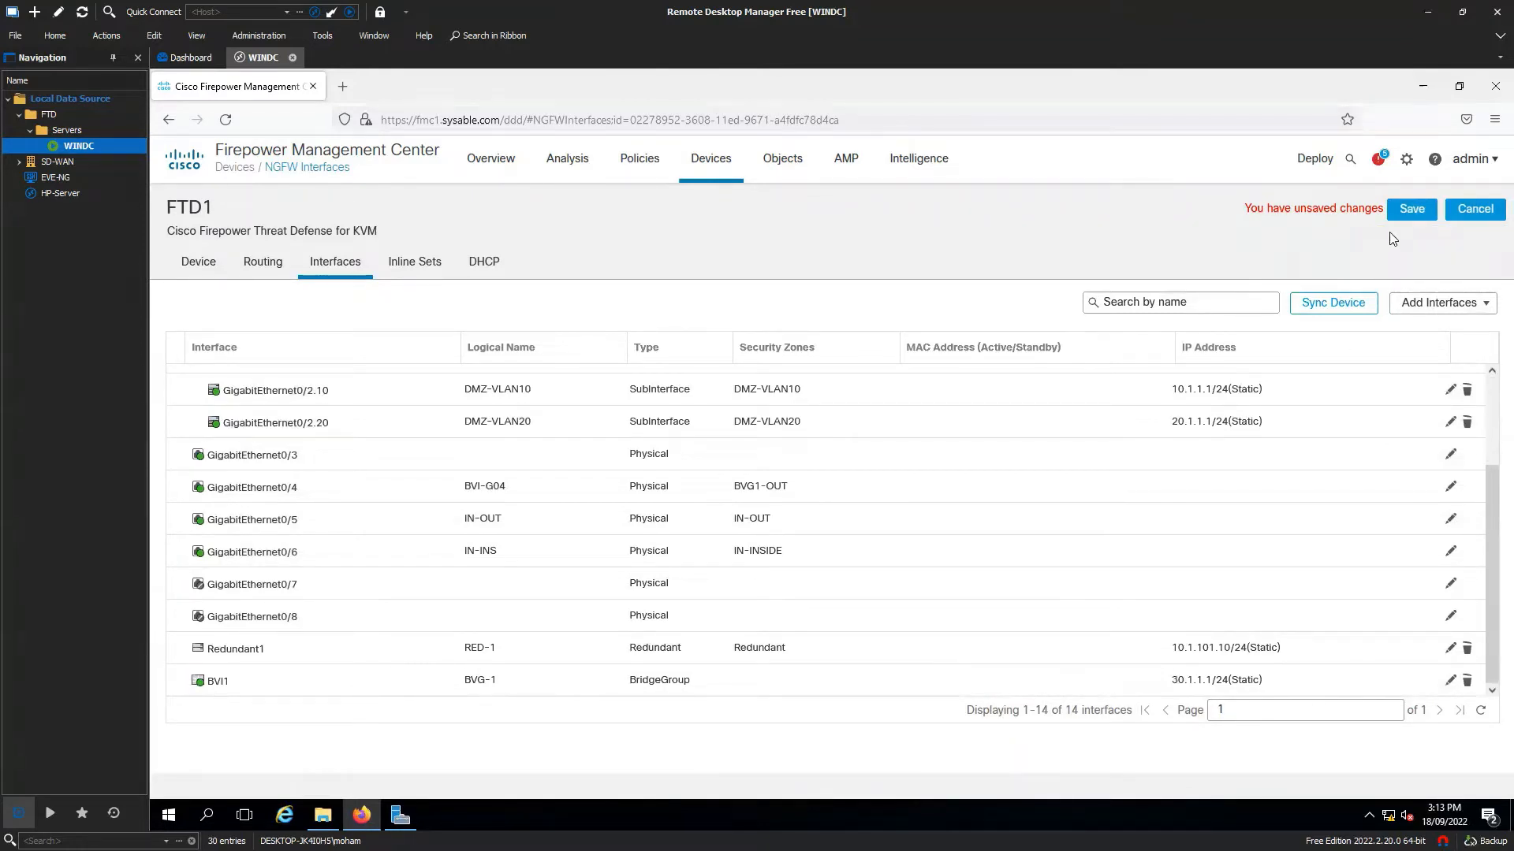
left_click(1409, 210)
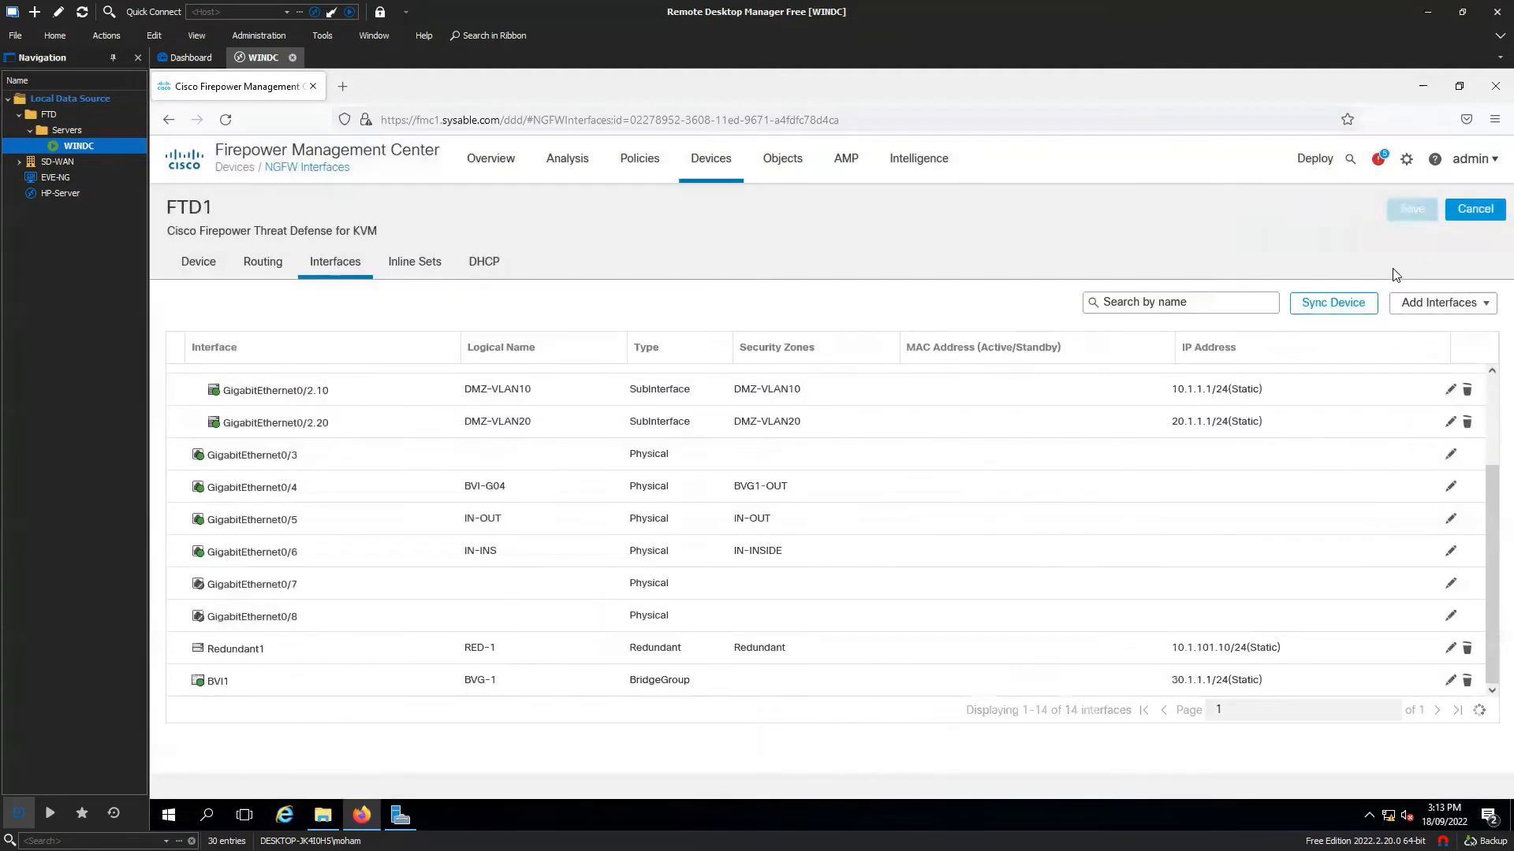
Select FTD1 on the Deployment page and confirm deploying its pending interface changes.
left_click(1306, 164)
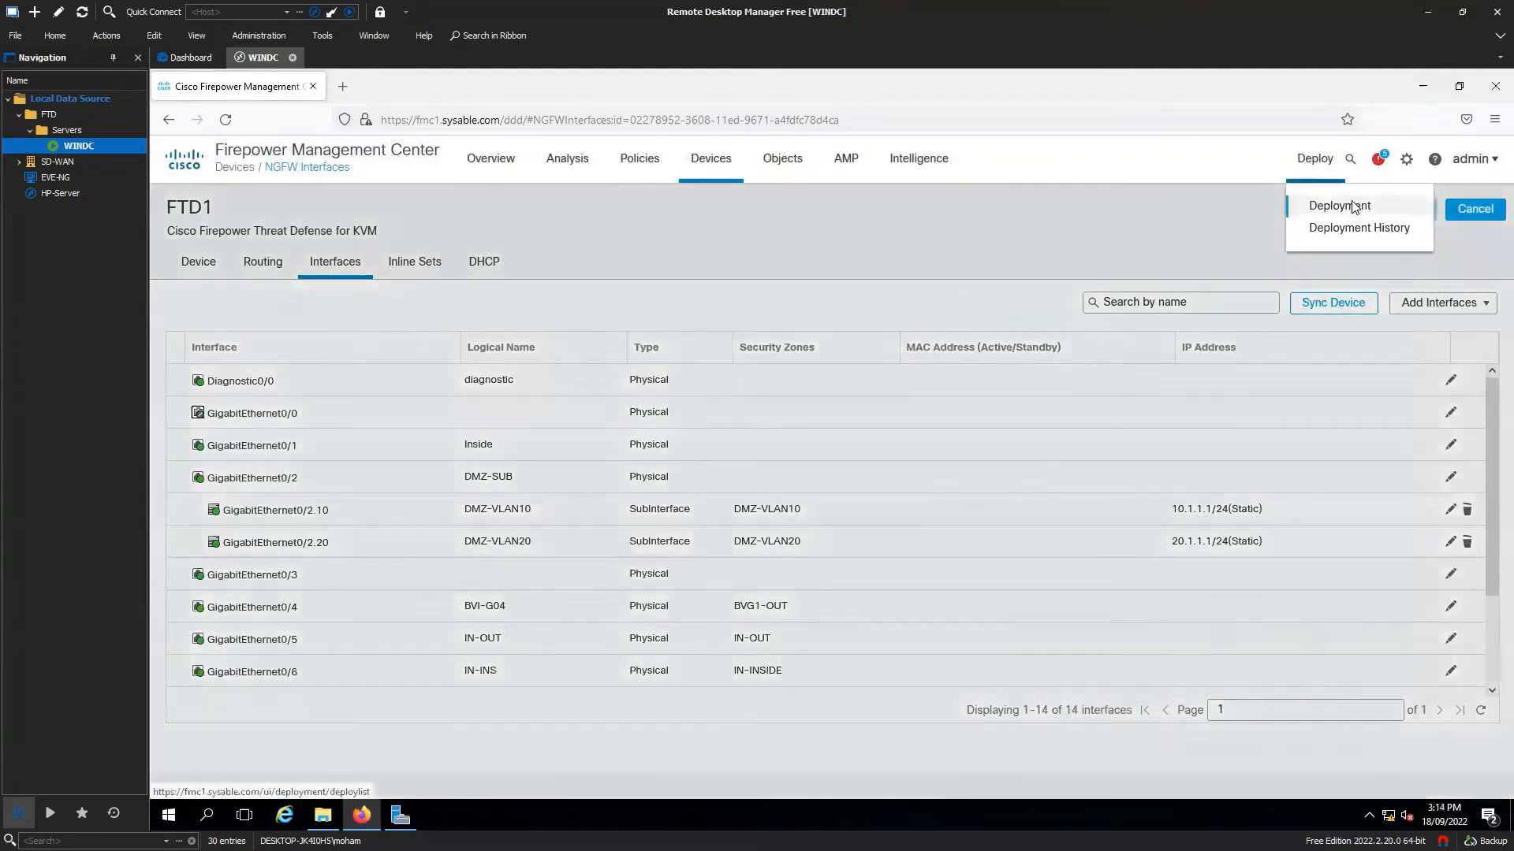
left_click(1326, 205)
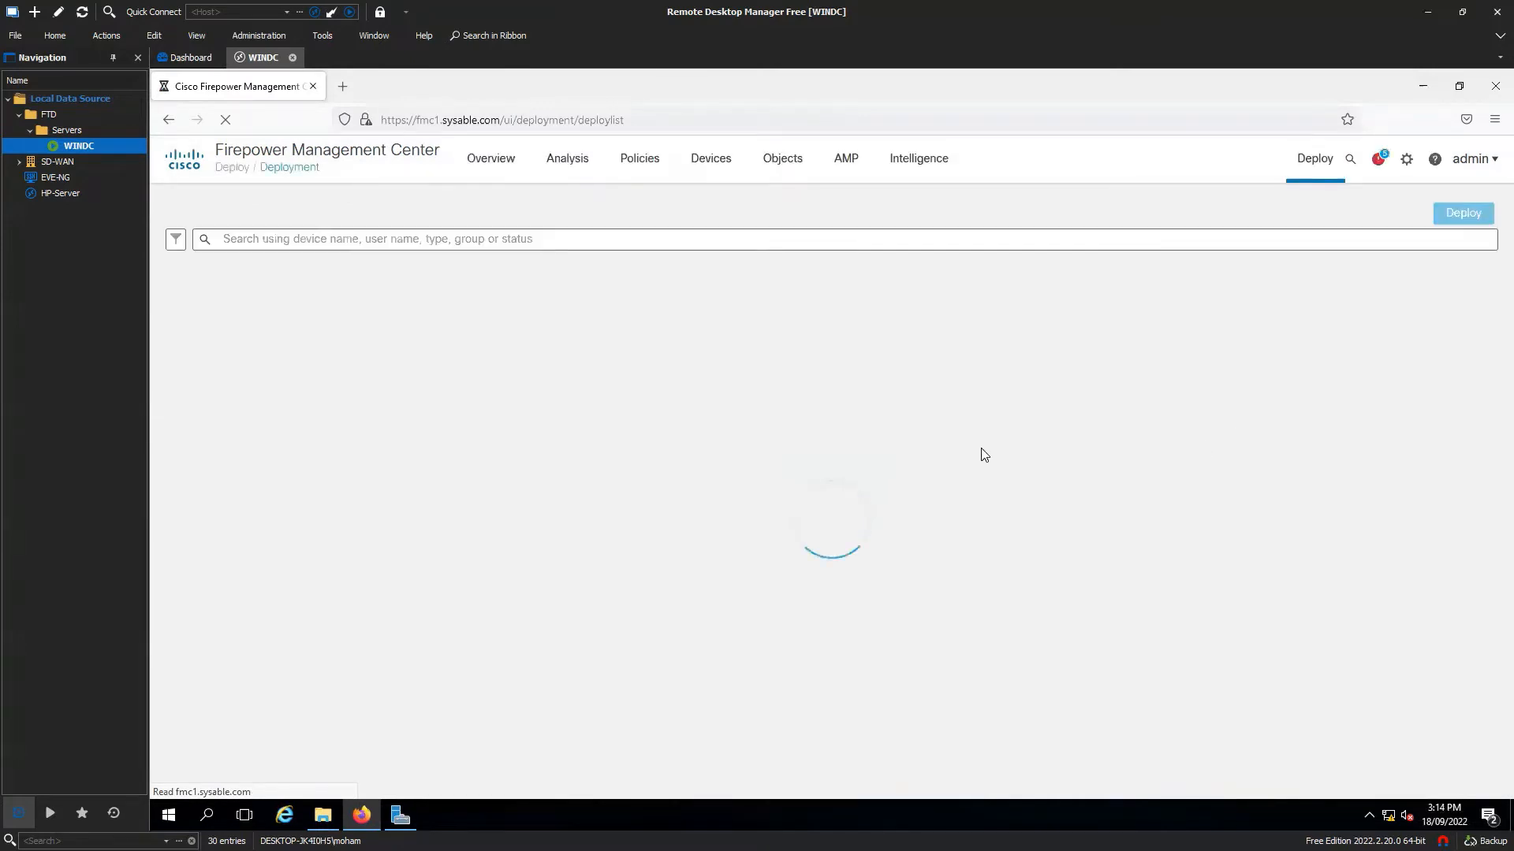
left_click(184, 292)
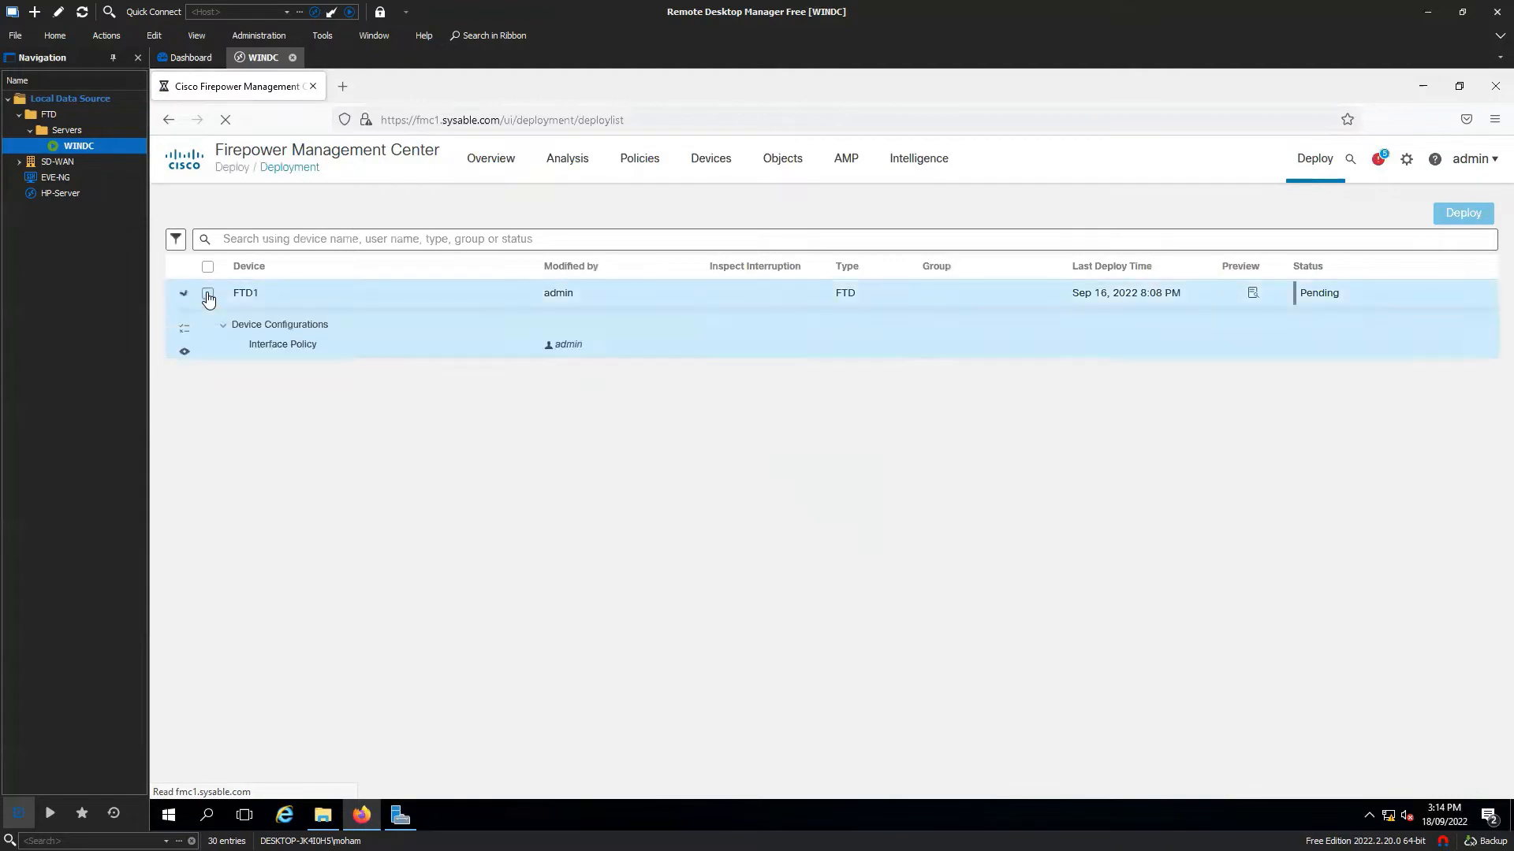
left_click(207, 292)
left_click(1462, 216)
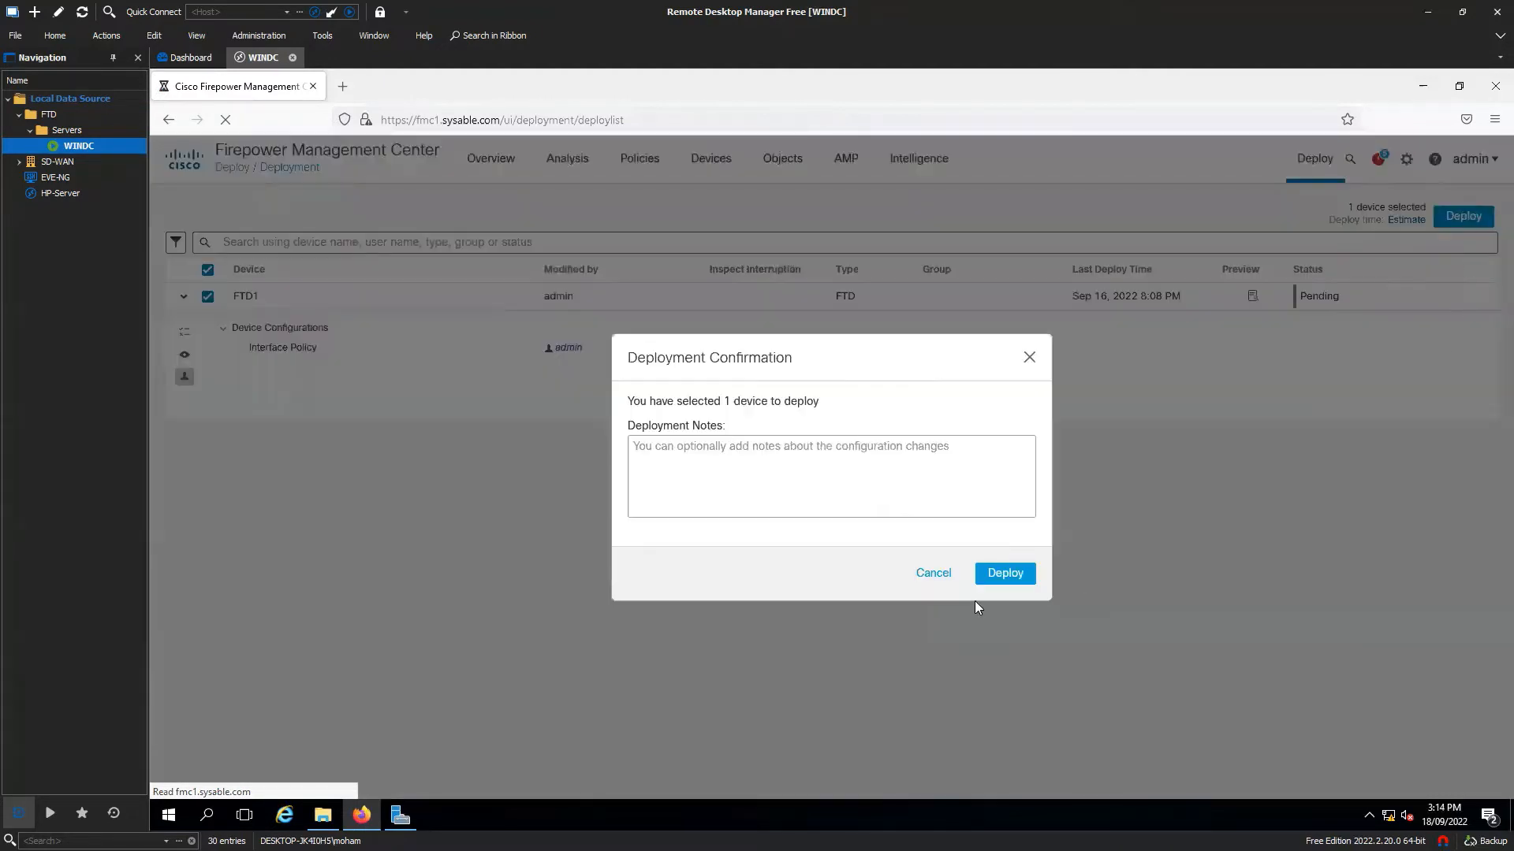
left_click(1005, 574)
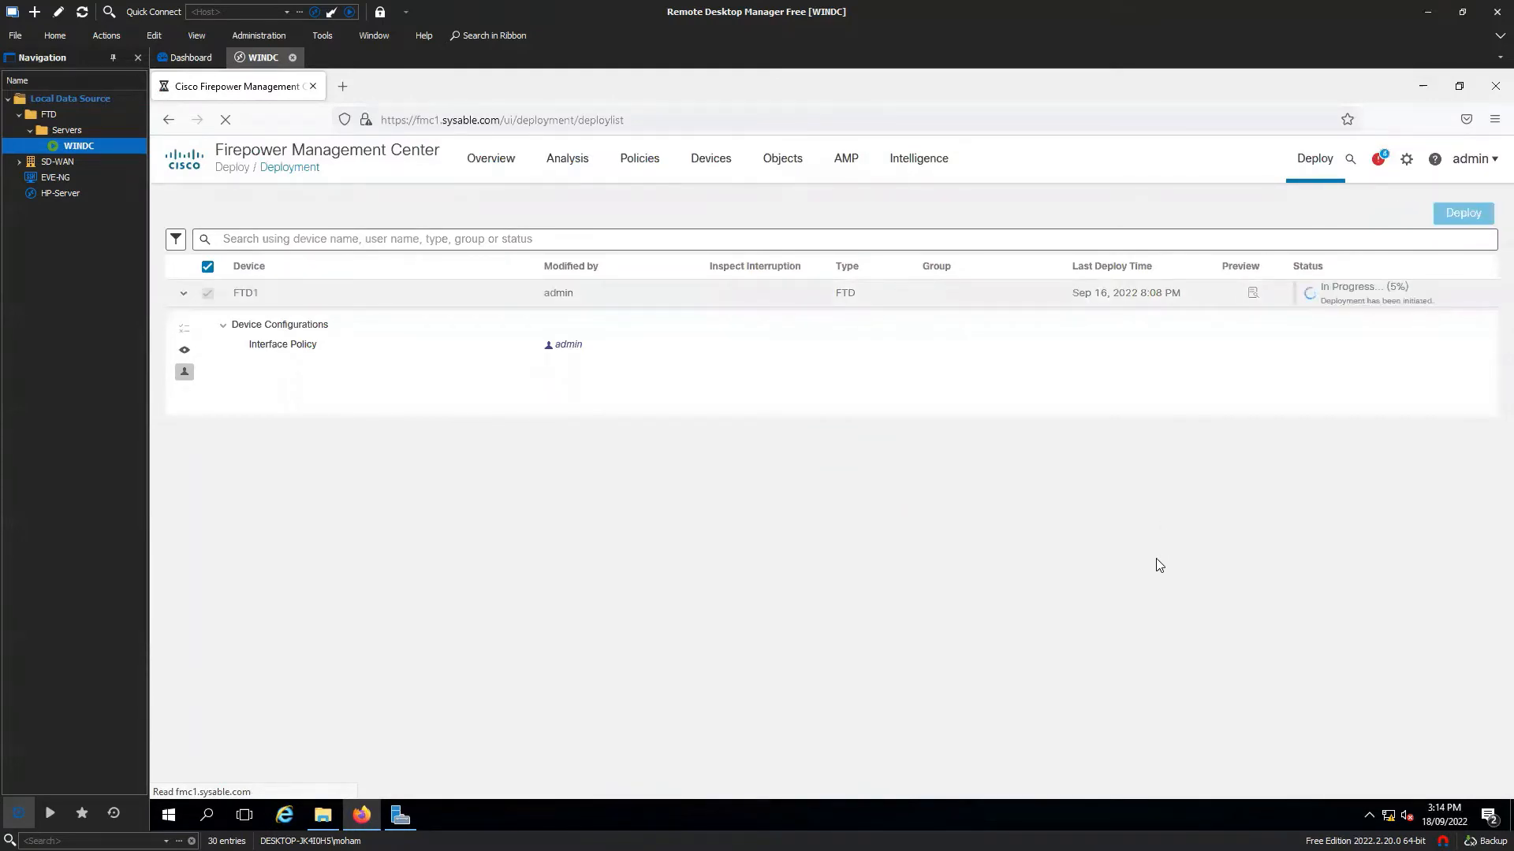
left_click(206, 815)
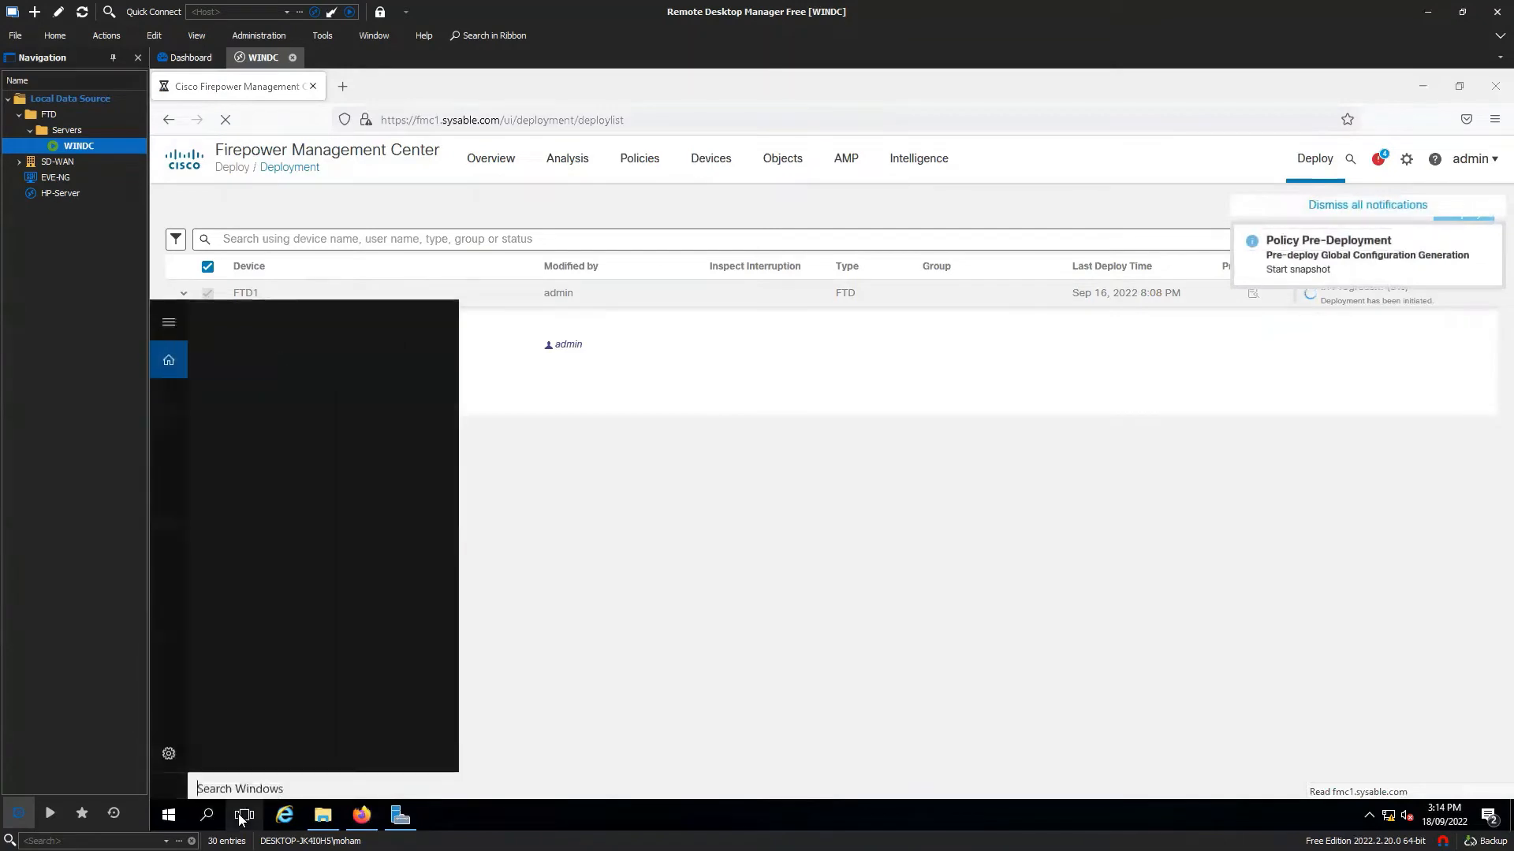
Open a PuTTY SSH session to ftd1.sysable.com and accept its host key.
type("putty")
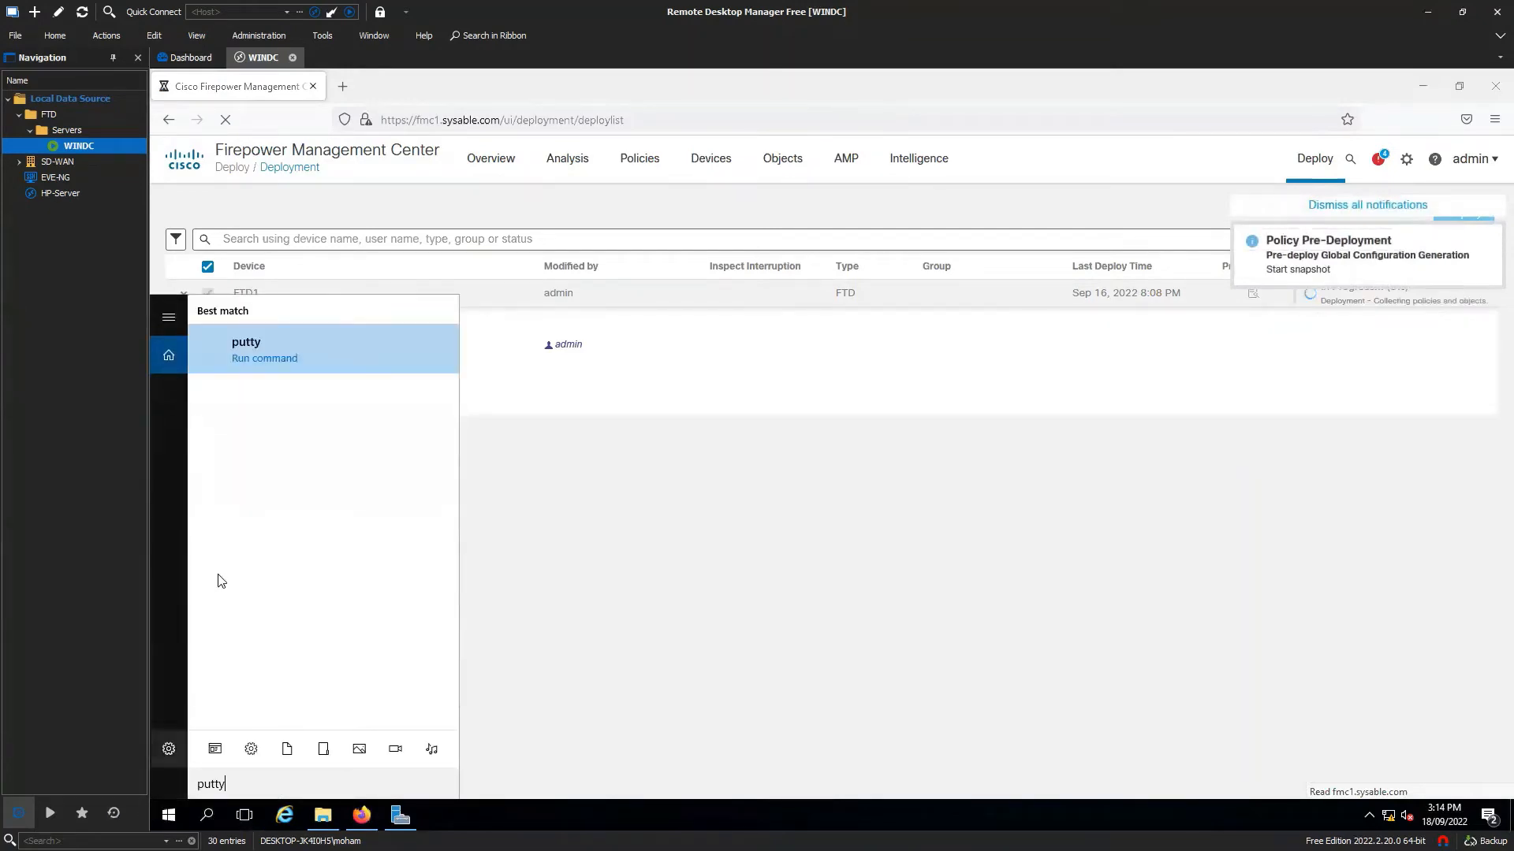
left_click(339, 359)
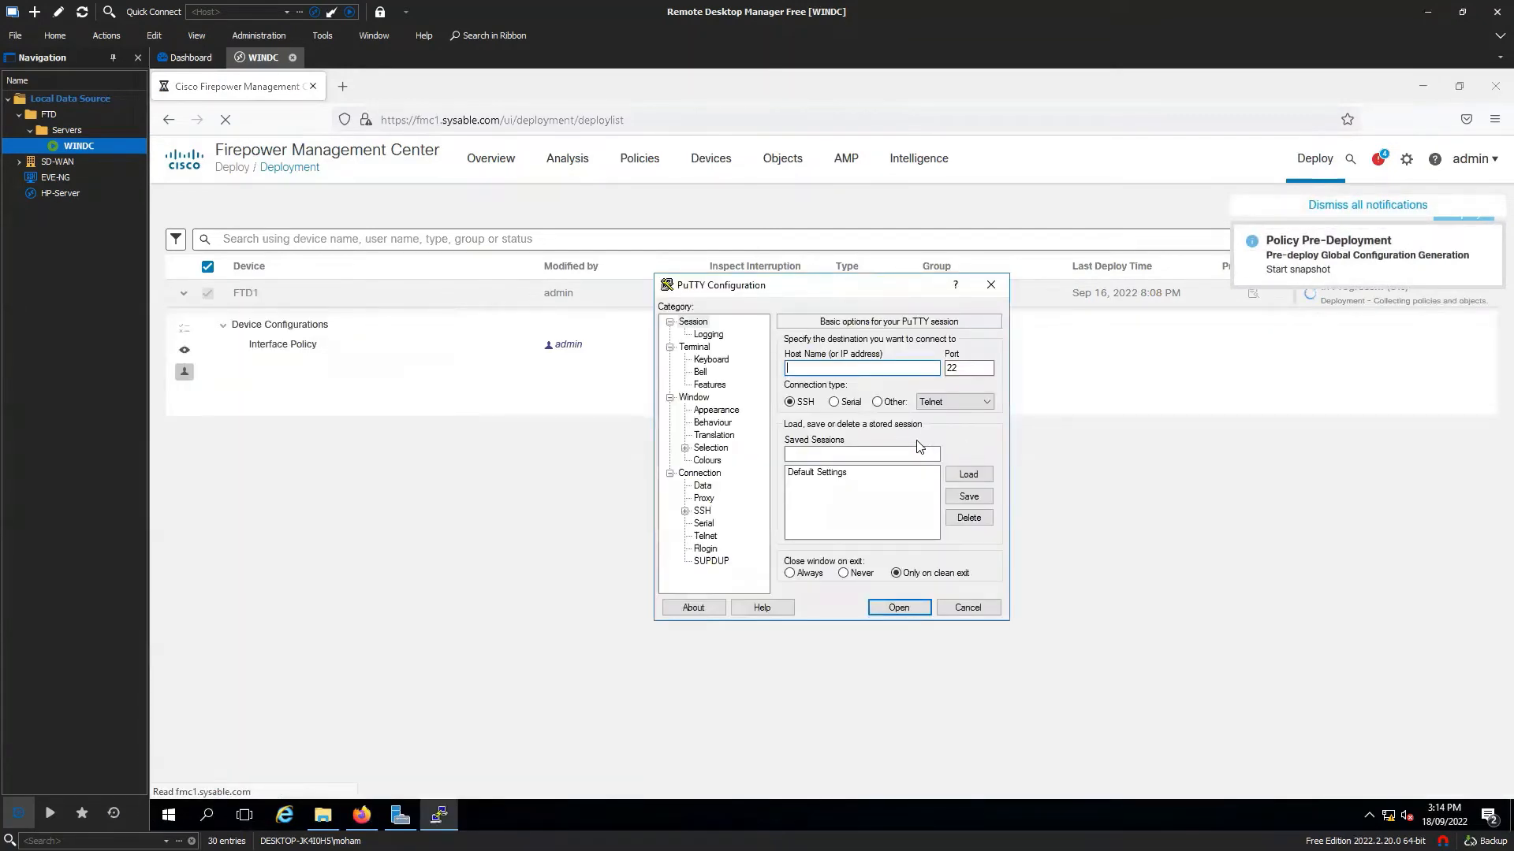
type("ftd1.sysa")
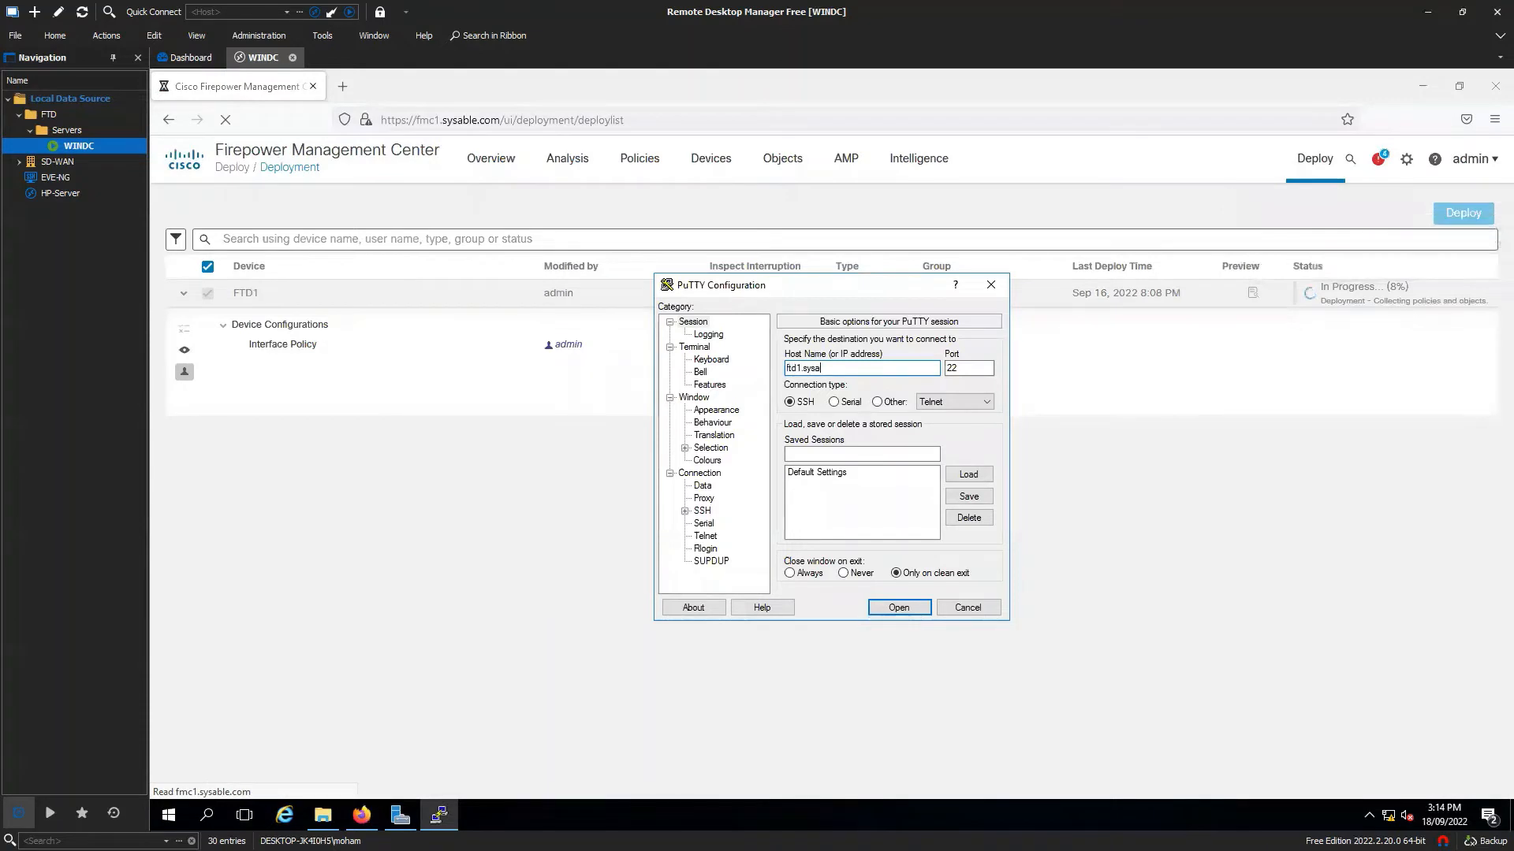
type("ble.com")
key("Return")
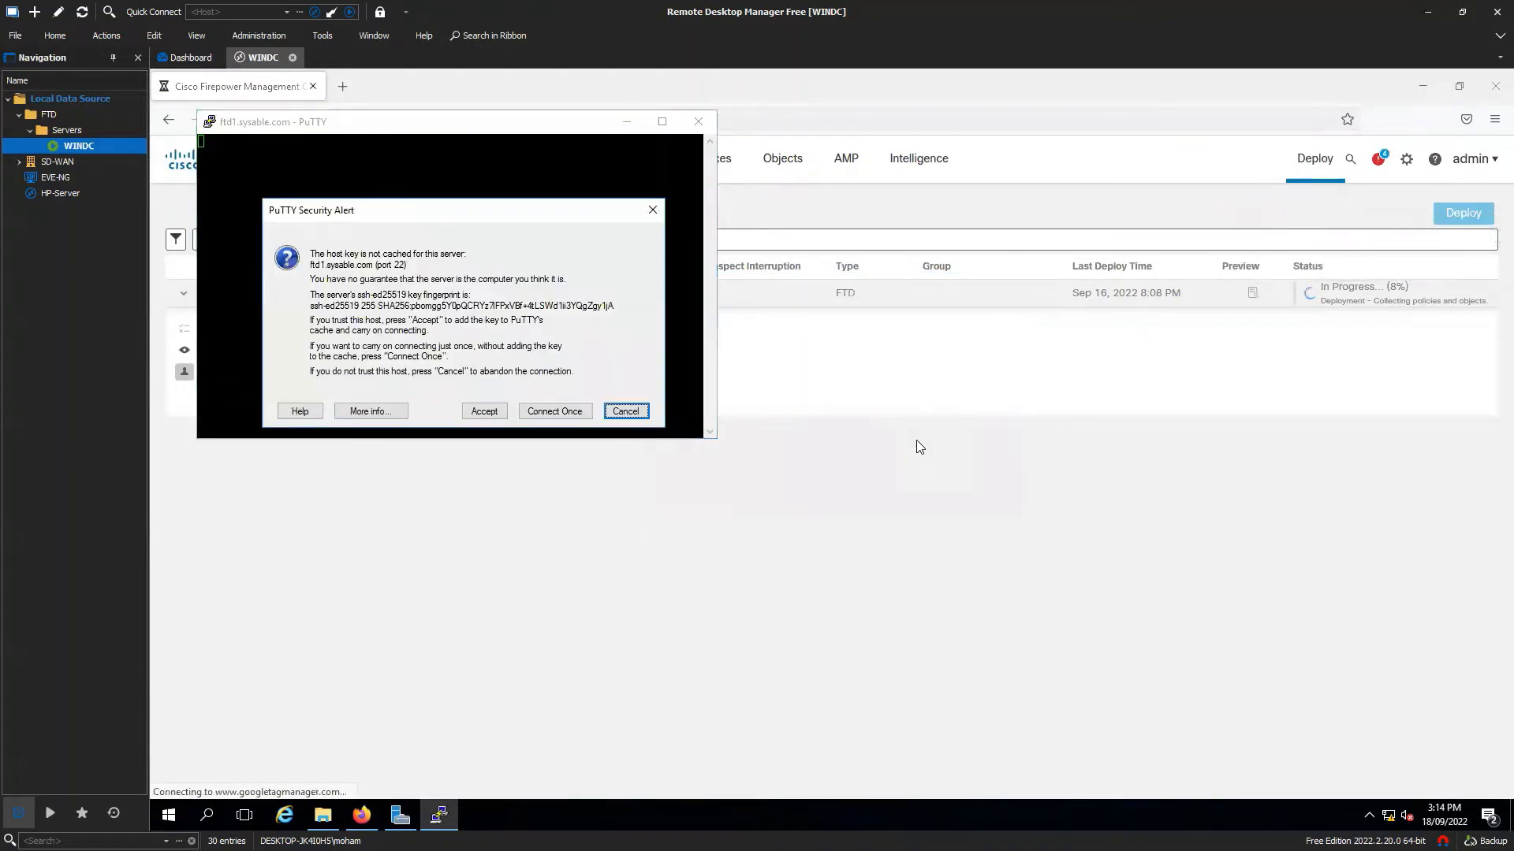
left_click(488, 411)
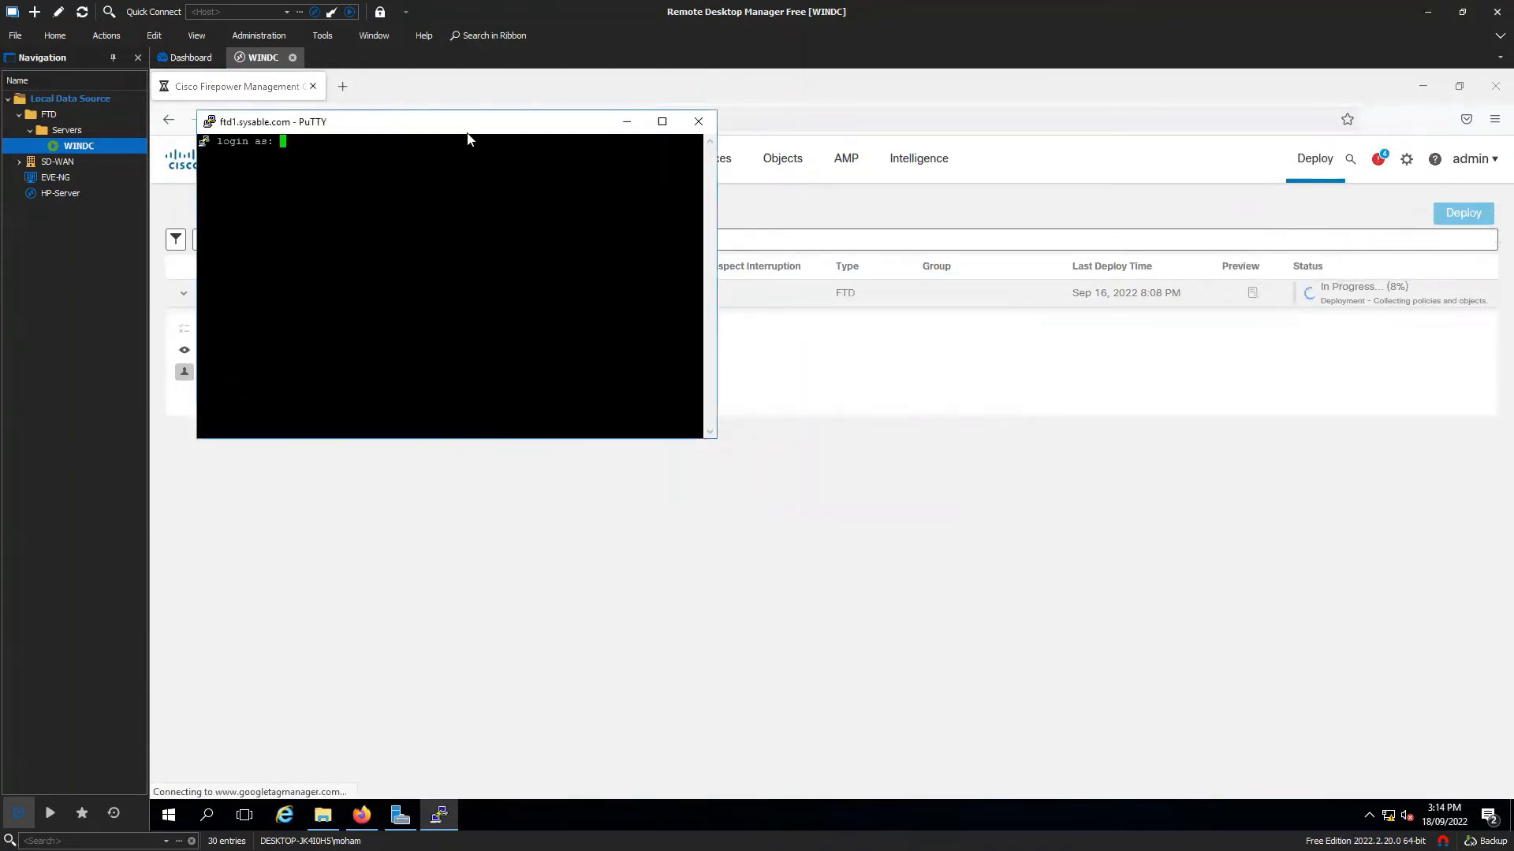
Enlarge the PuTTY terminal font to 16 points and log in to FTD1.
left_click_drag(468, 135, 531, 220)
right_click(530, 220)
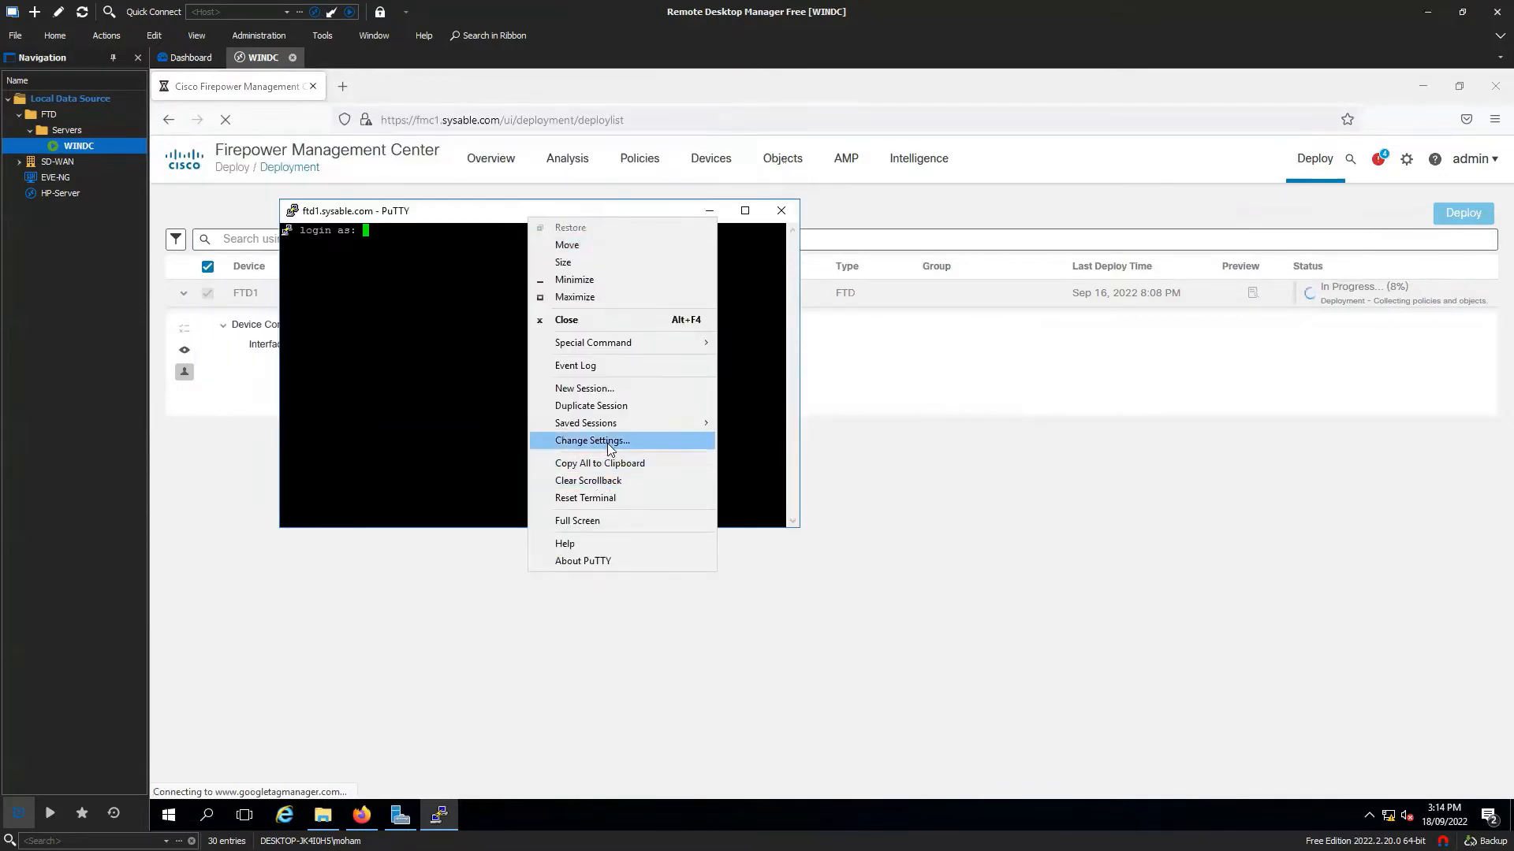
left_click(610, 442)
left_click(733, 414)
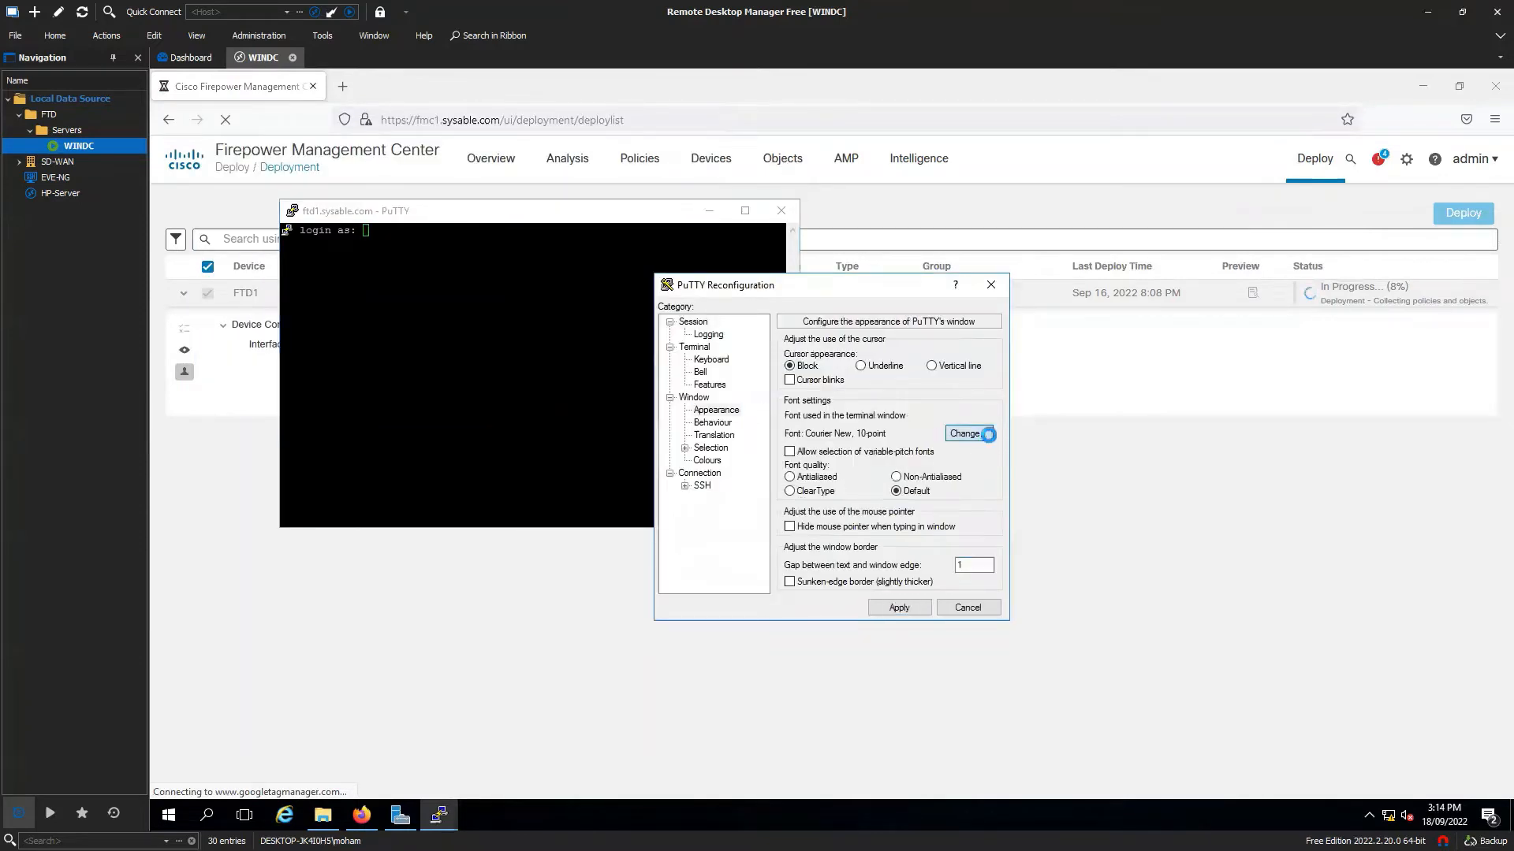
left_click(967, 432)
left_click(961, 498)
left_click(904, 729)
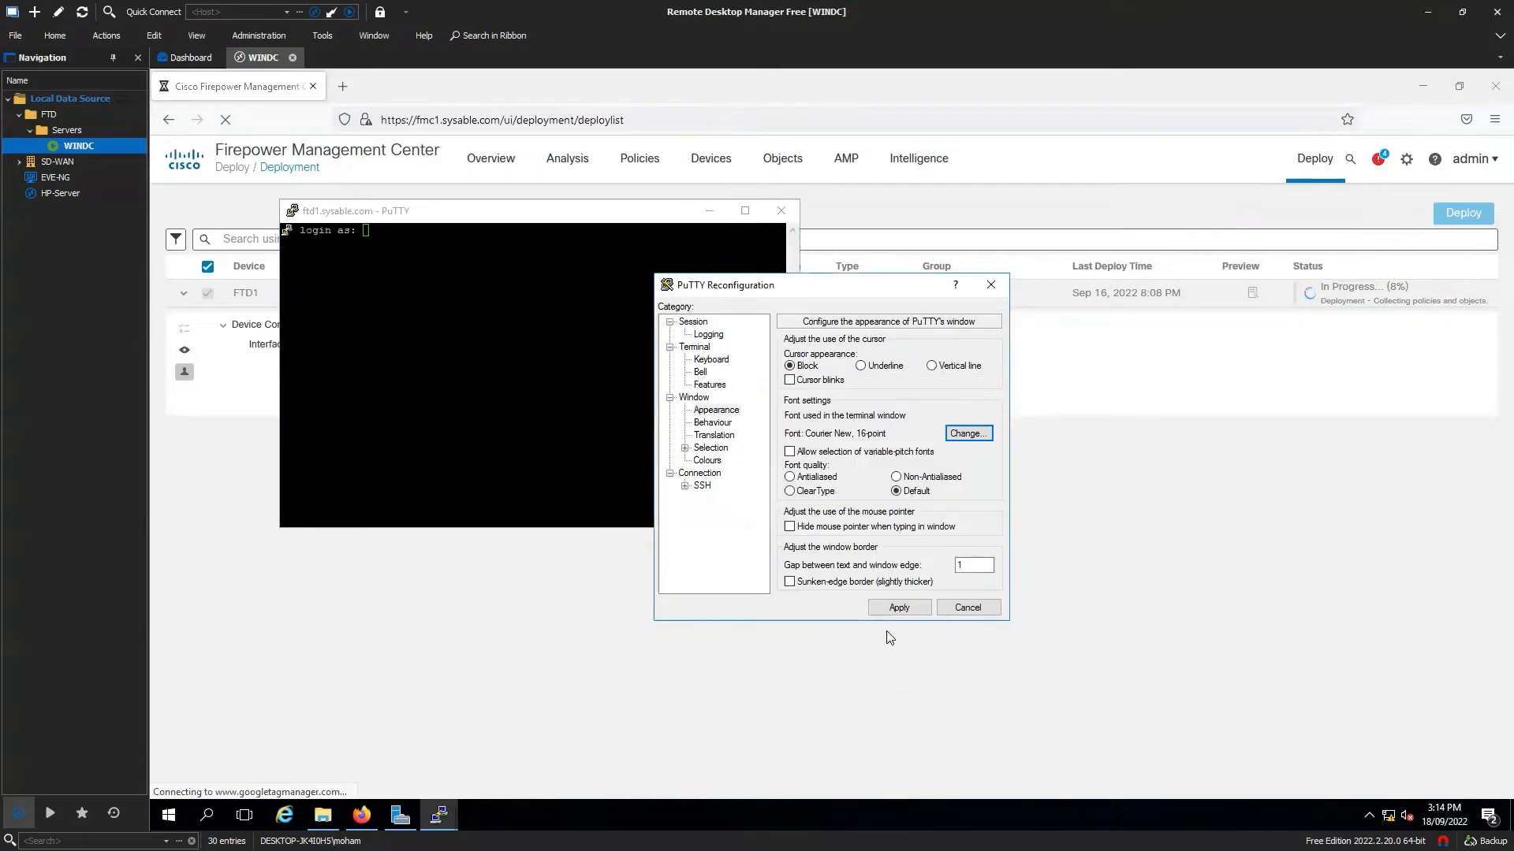
left_click(891, 609)
type("admin")
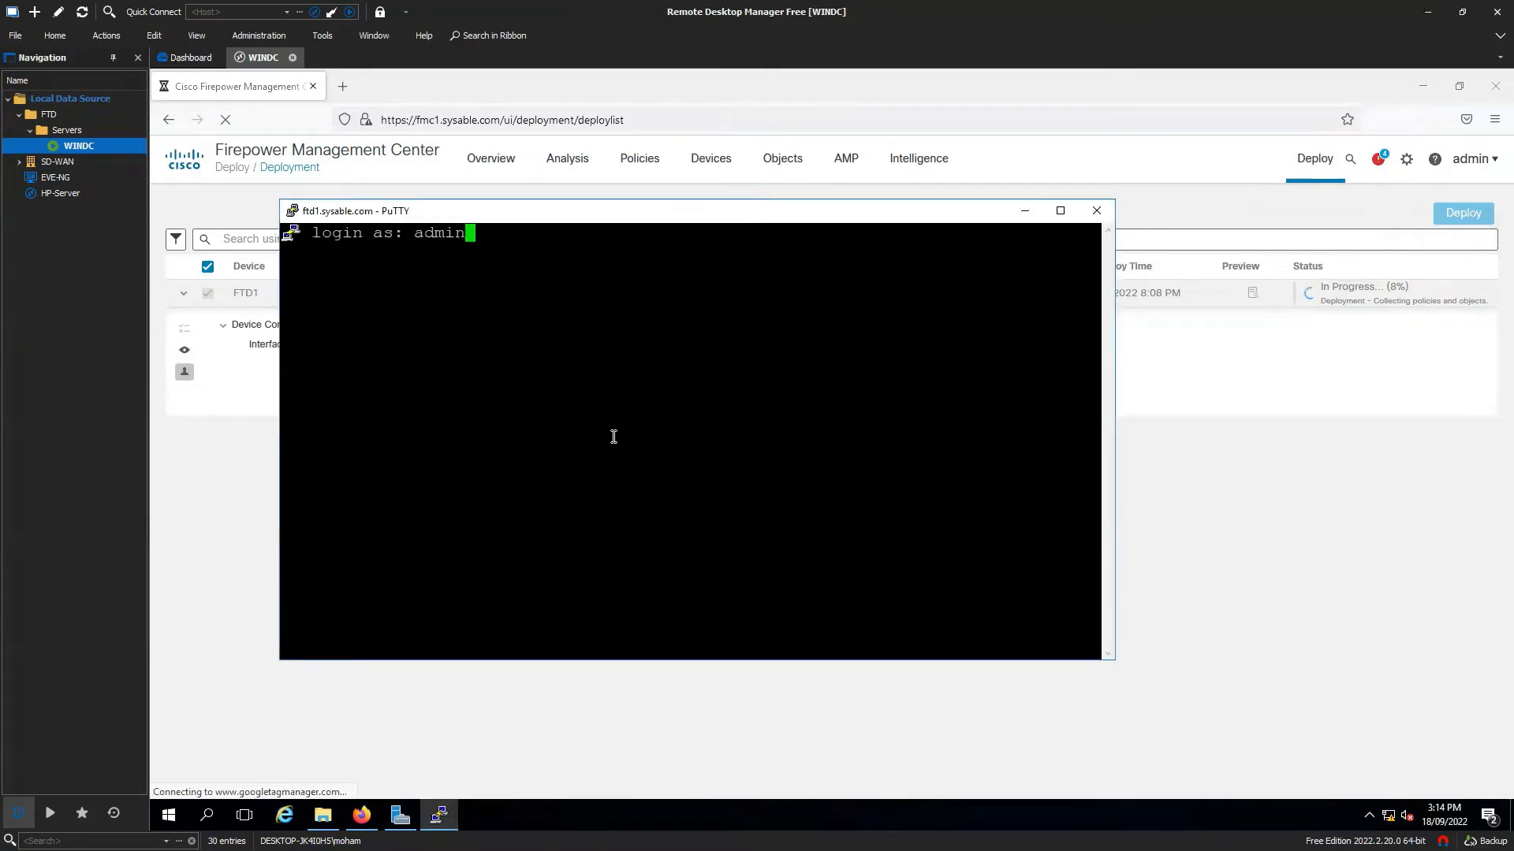
key("Return")
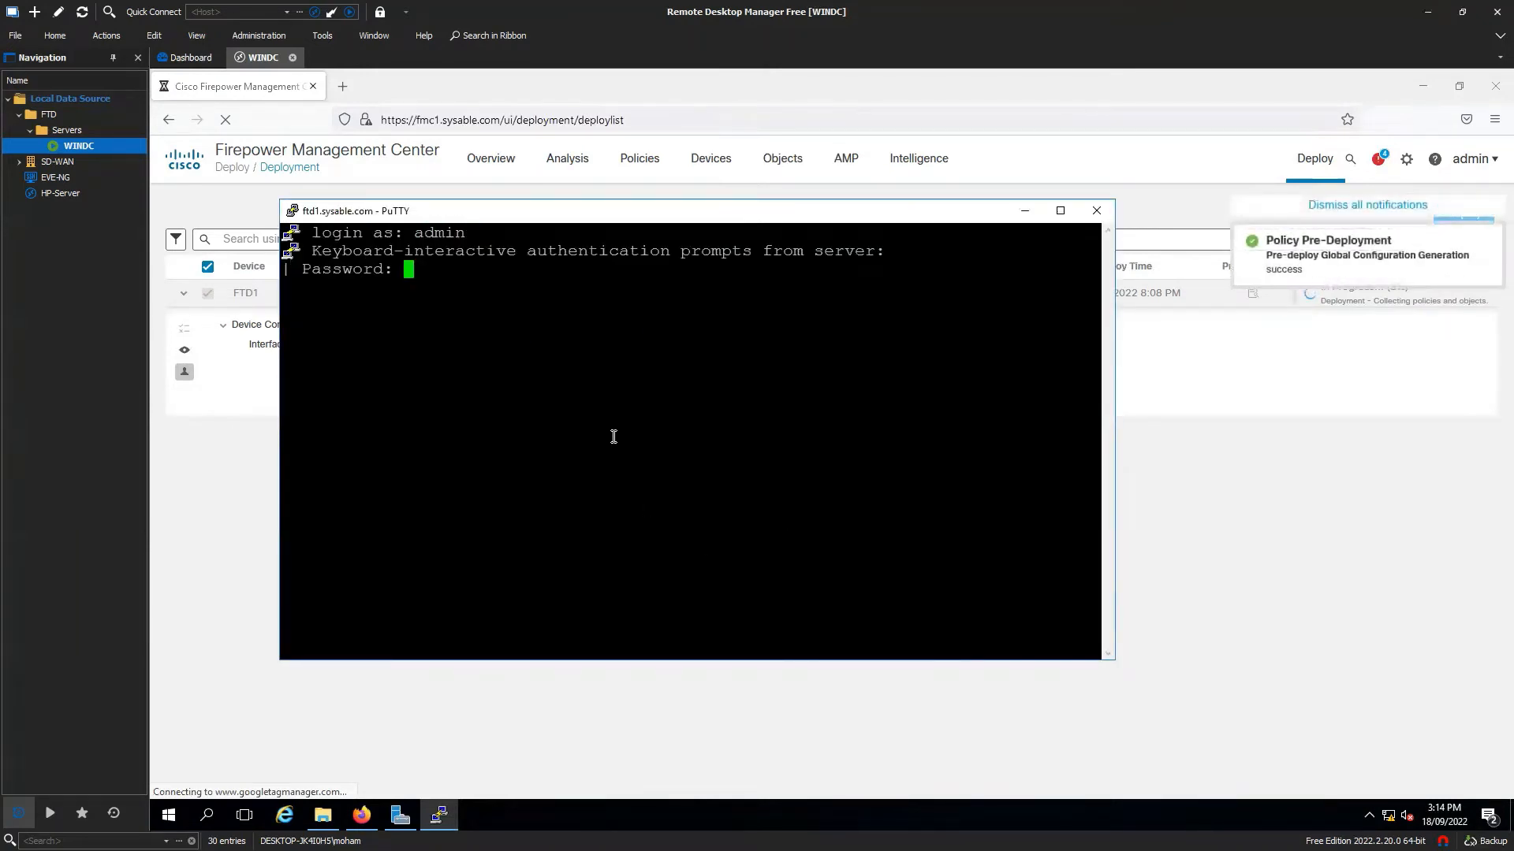
key("Return")
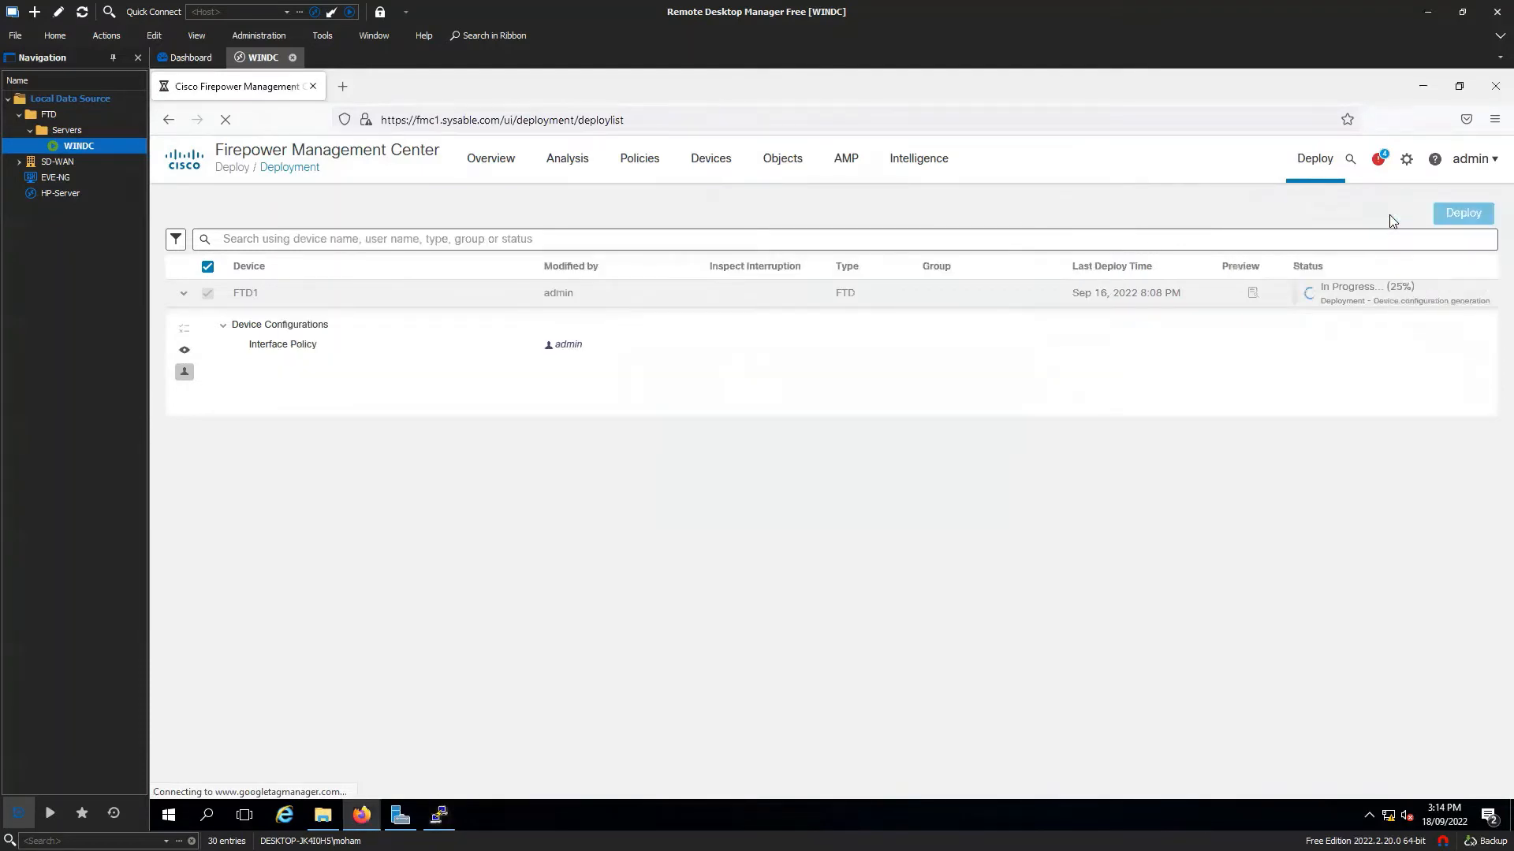
Read FTD1's failed deployment log, which reports RED-1 could not be initialized, then close it.
left_click(1375, 206)
left_click(1378, 159)
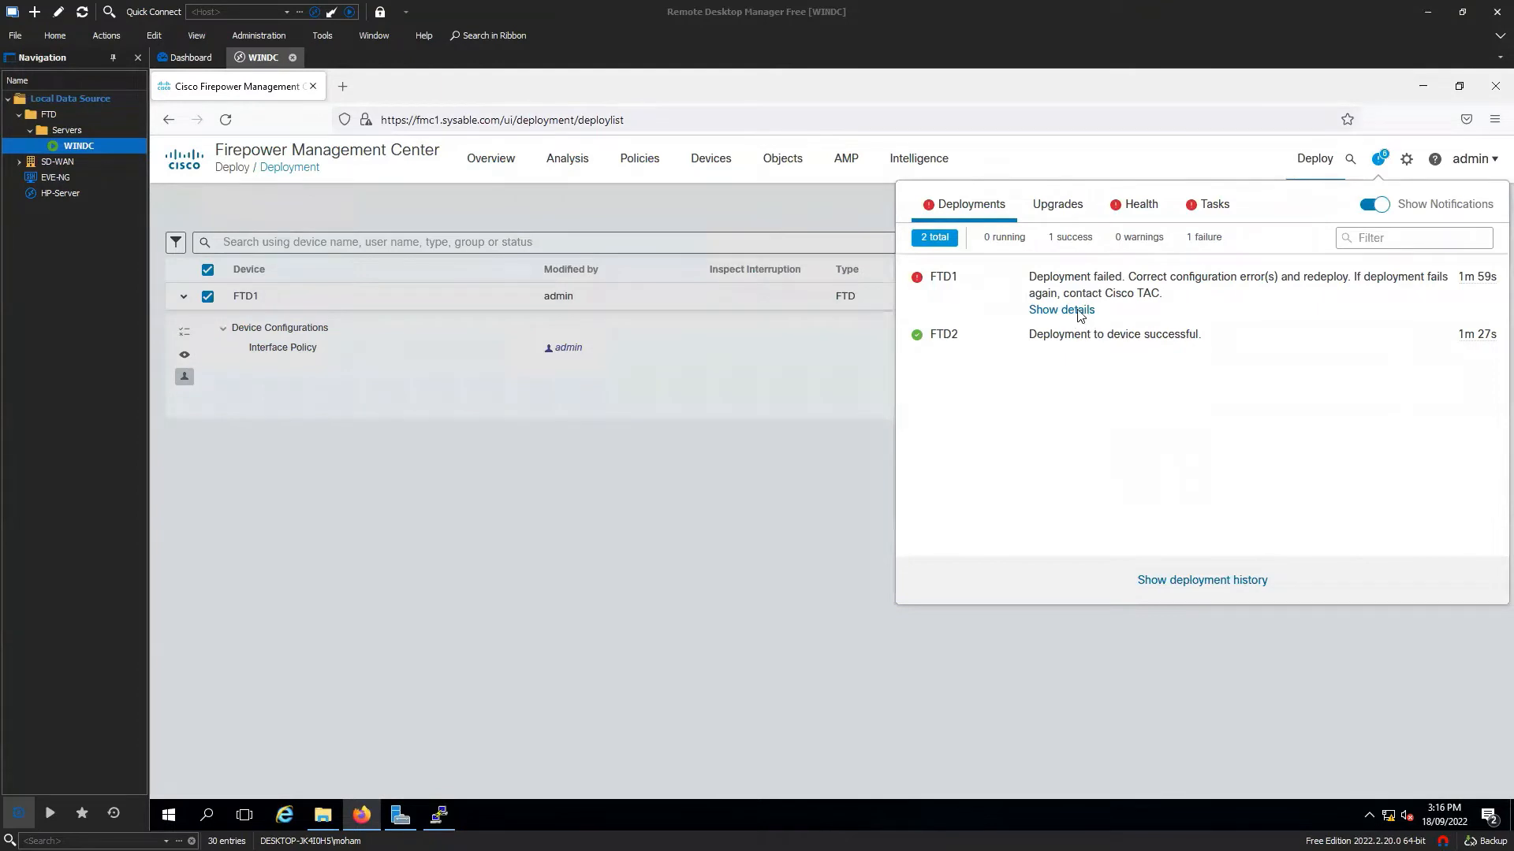
left_click(1064, 399)
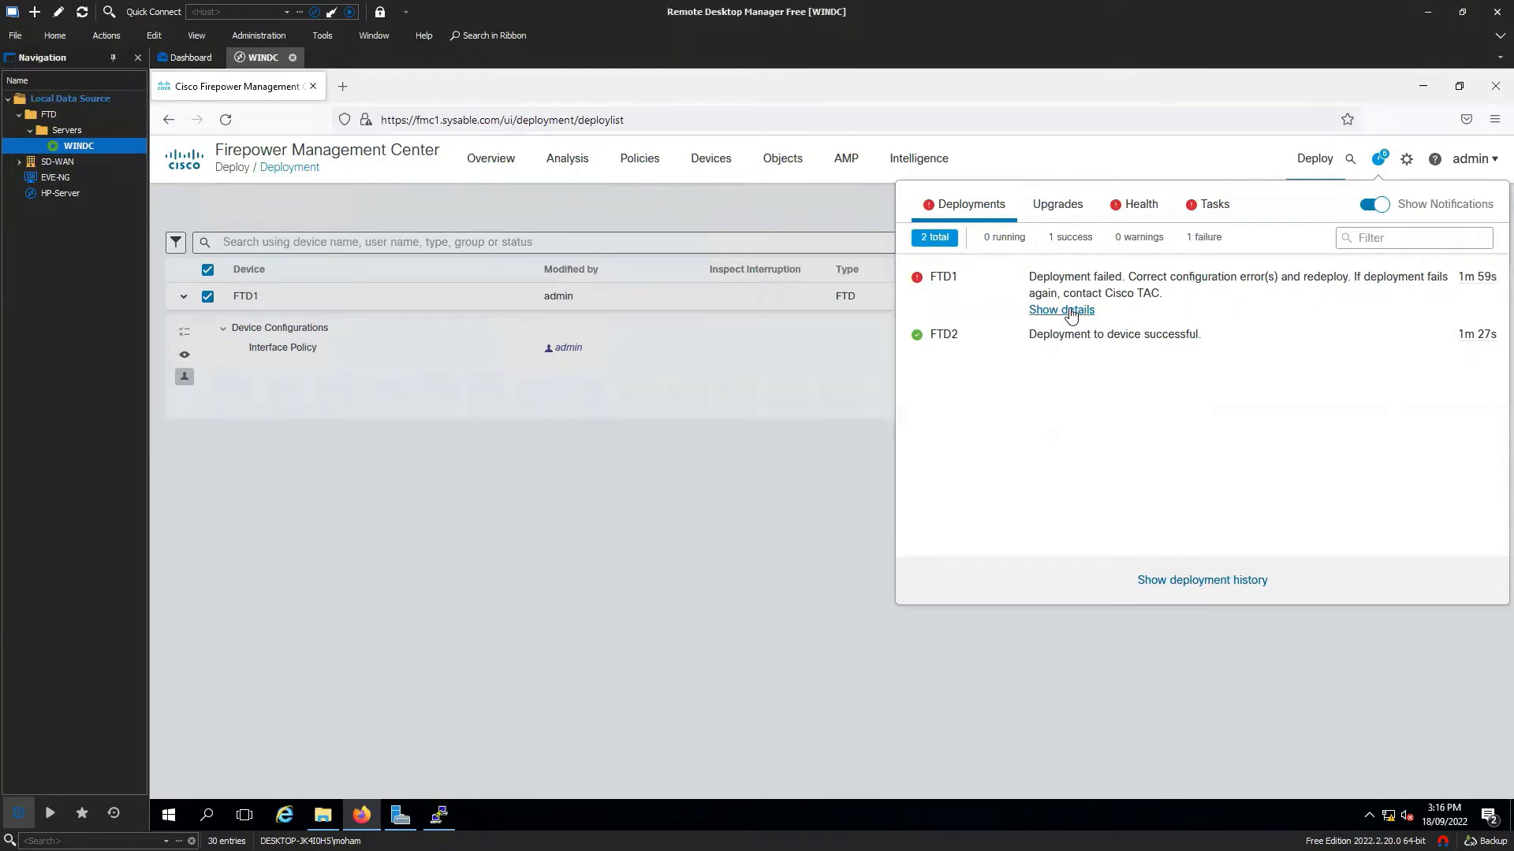
left_click(1069, 314)
scroll(832, 513, "down", 3)
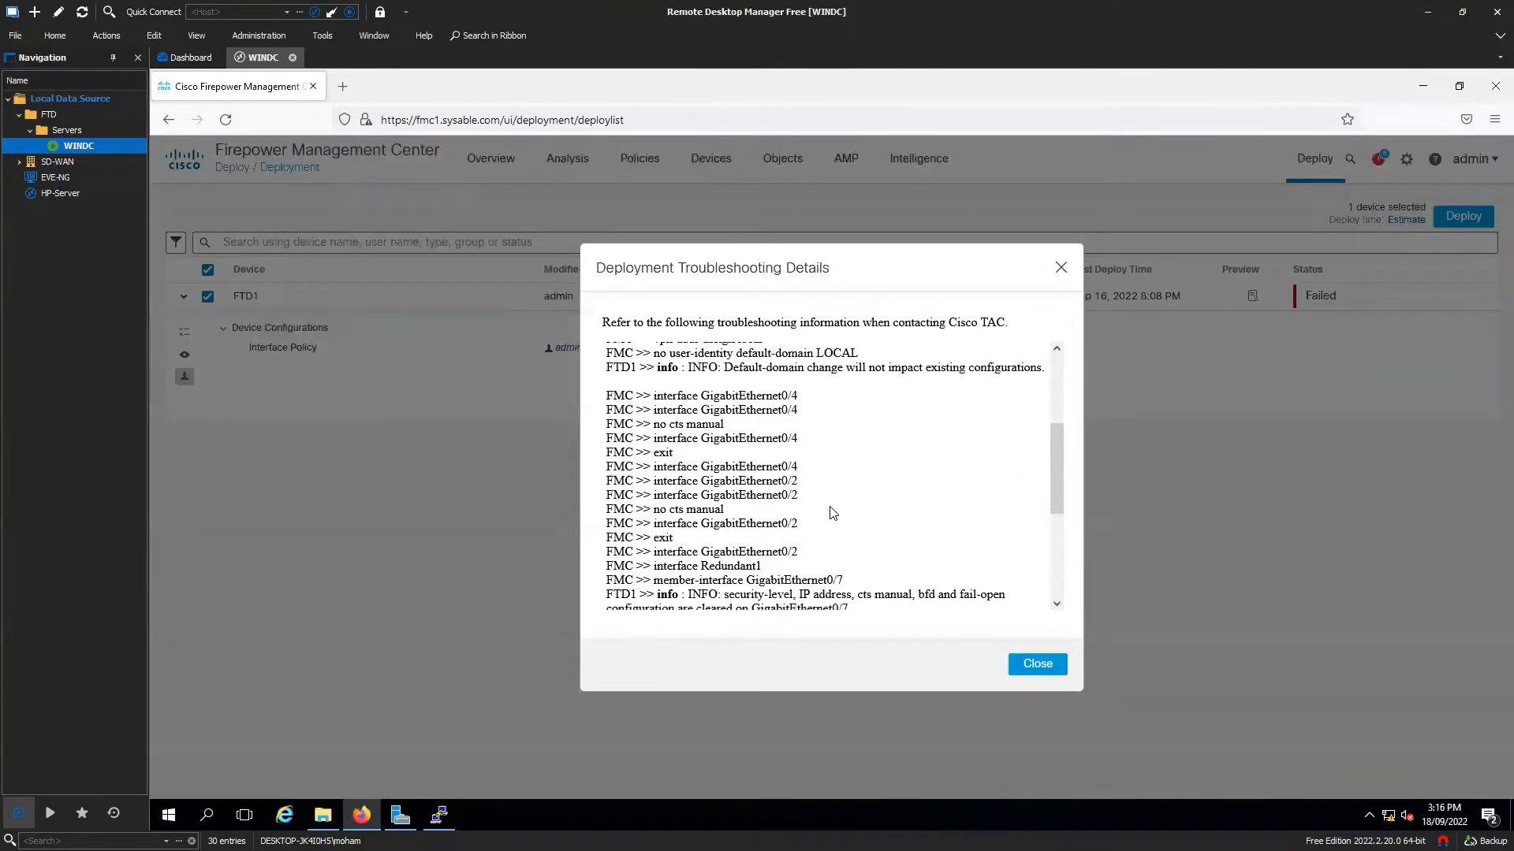
scroll(832, 513, "down", 5)
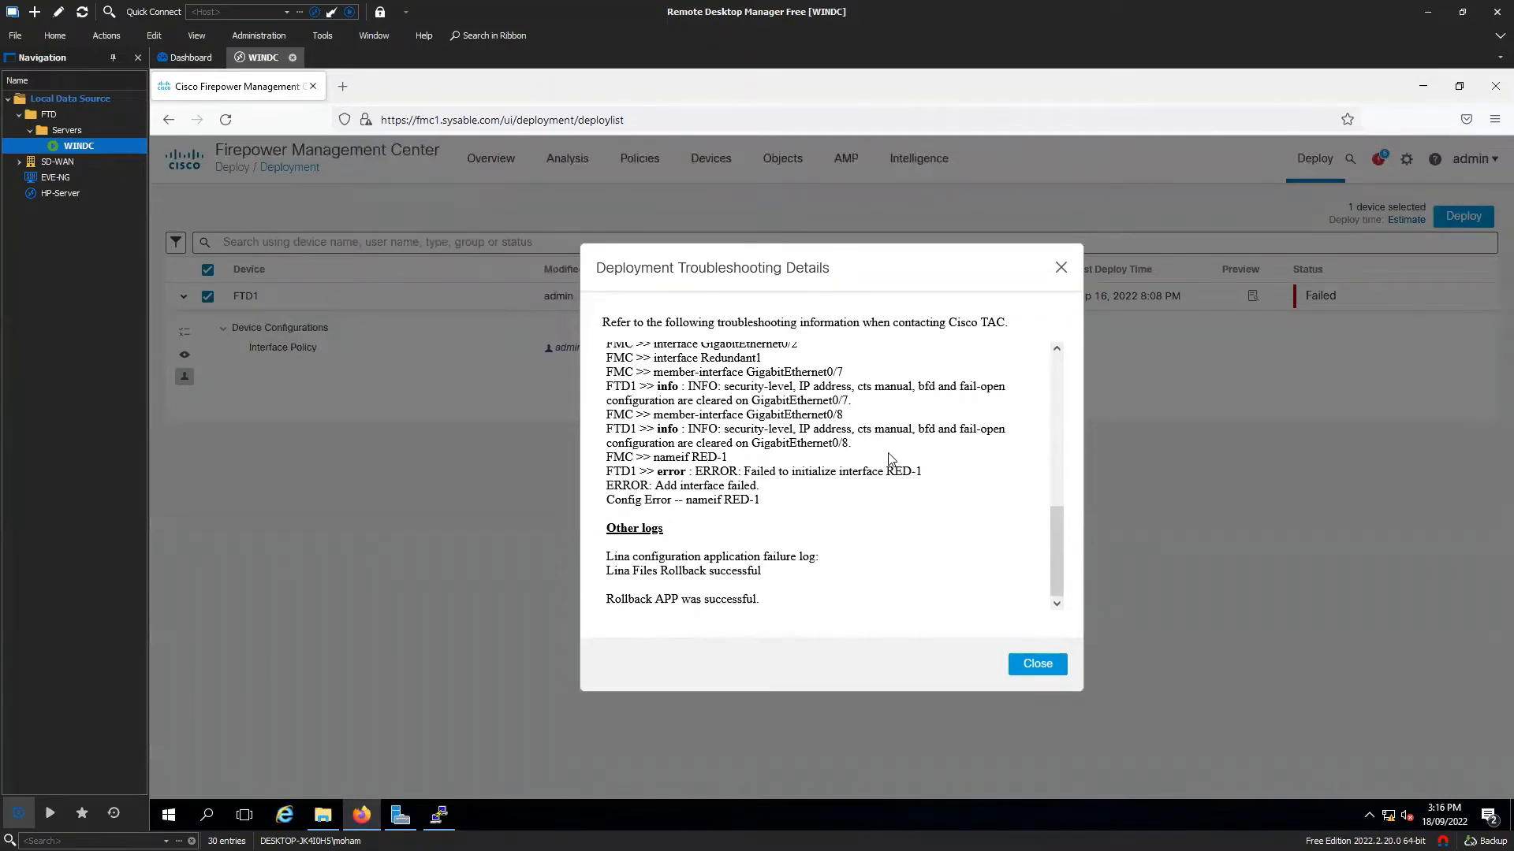
left_click_drag(859, 428, 923, 432)
double_click(926, 431)
left_click(940, 465)
scroll(982, 539, "up", 15)
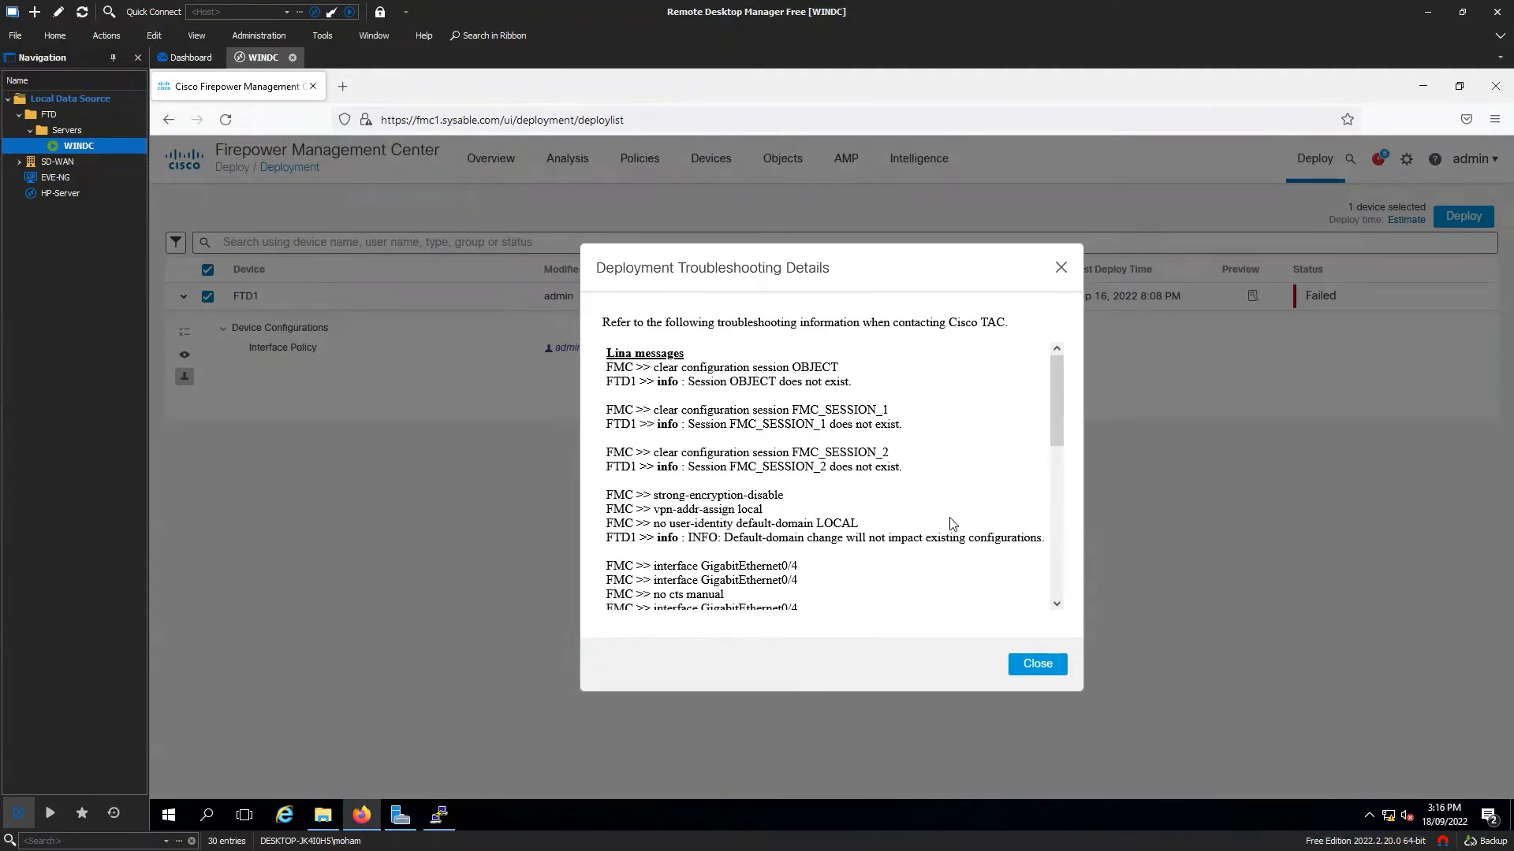
left_click(1029, 666)
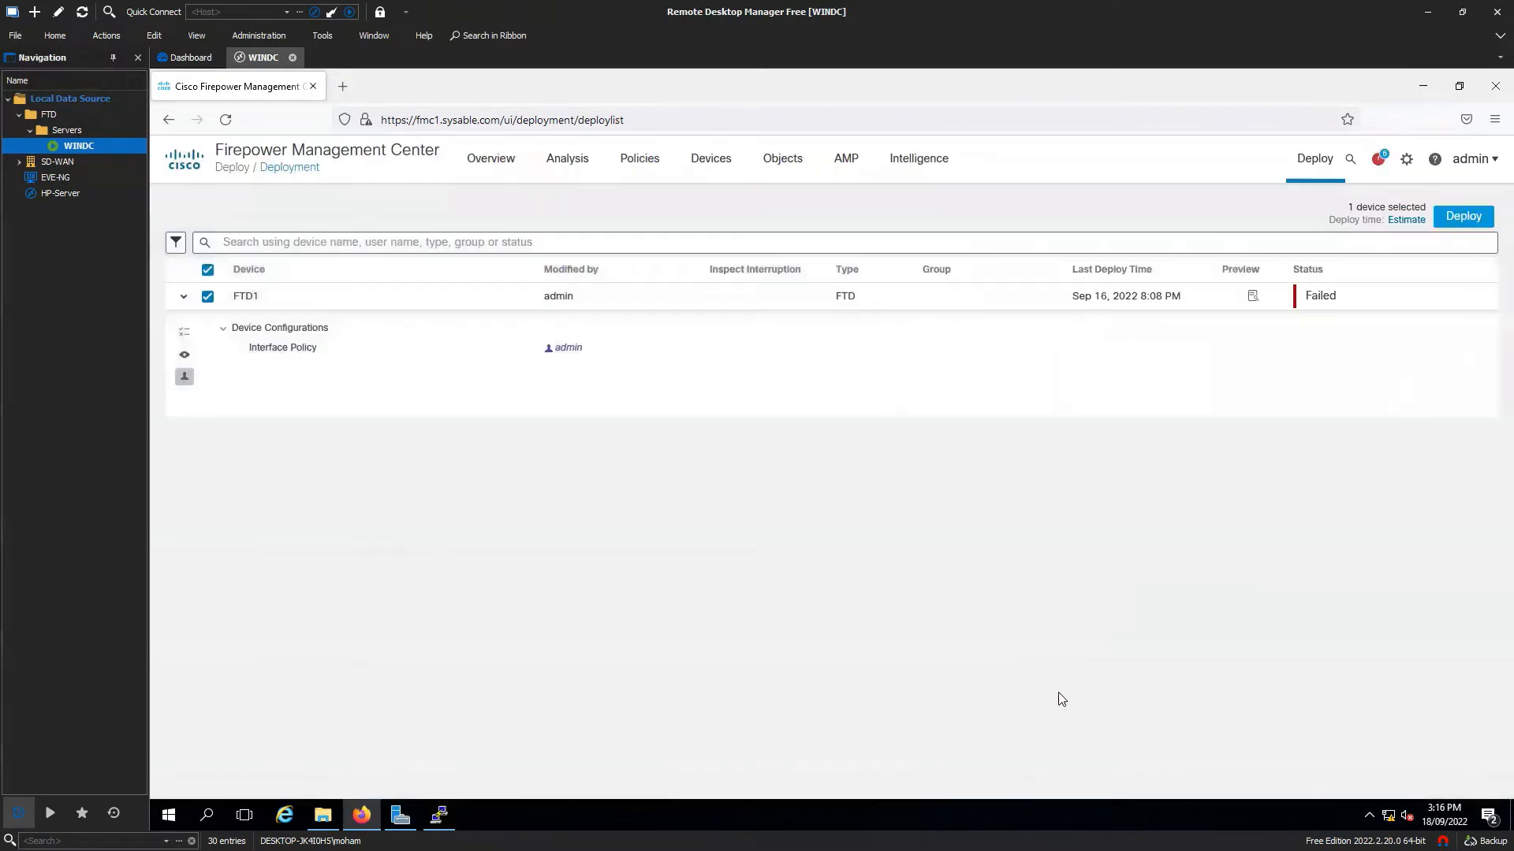
Go to Device Management, edit FTD1's interfaces, and list the interface types to add.
mouse_move(719, 164)
left_click(708, 300)
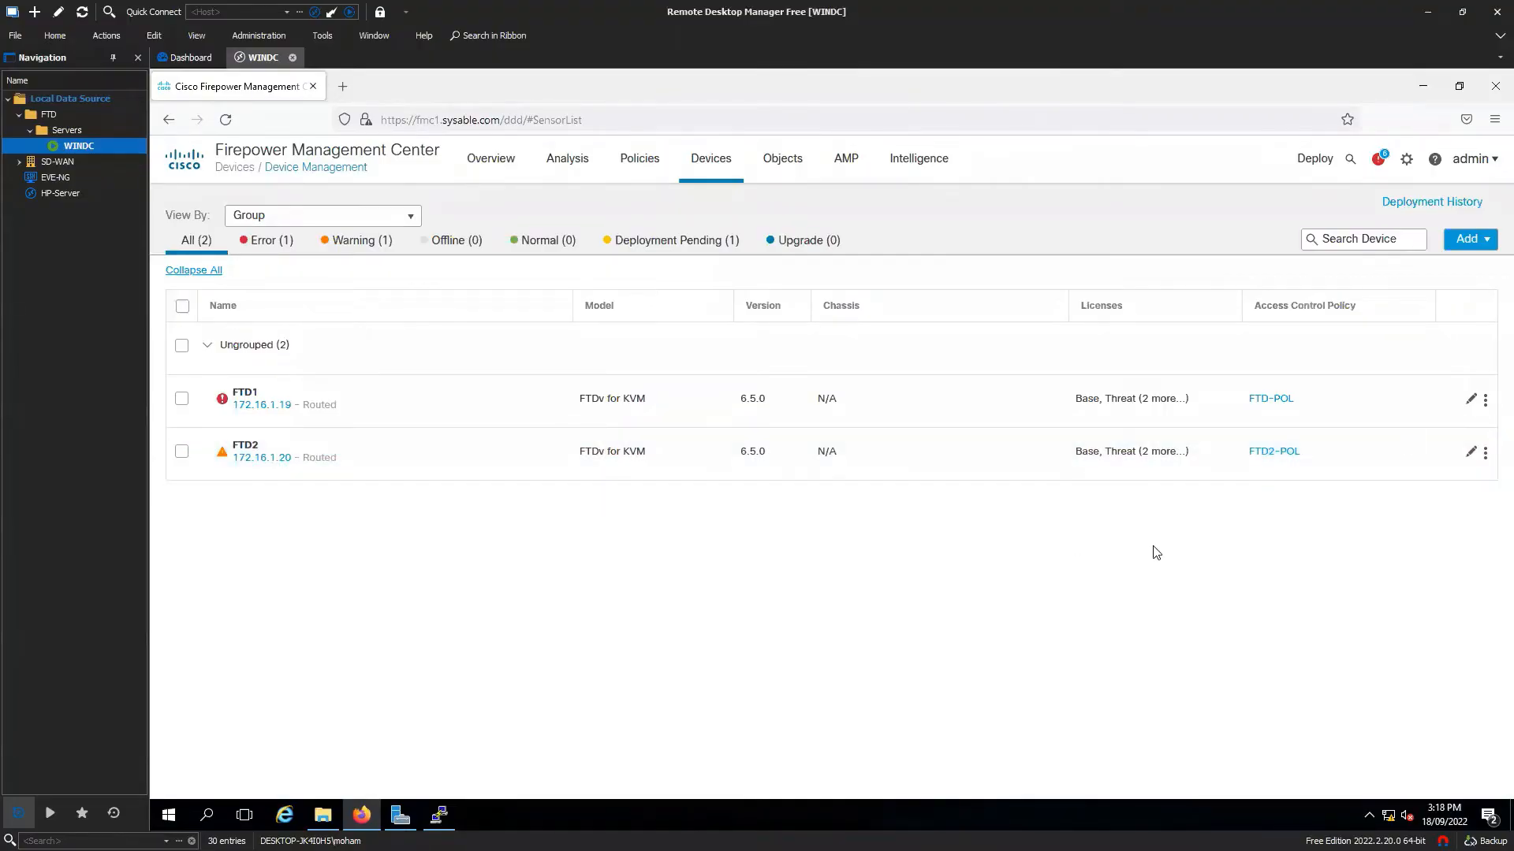
left_click(1473, 400)
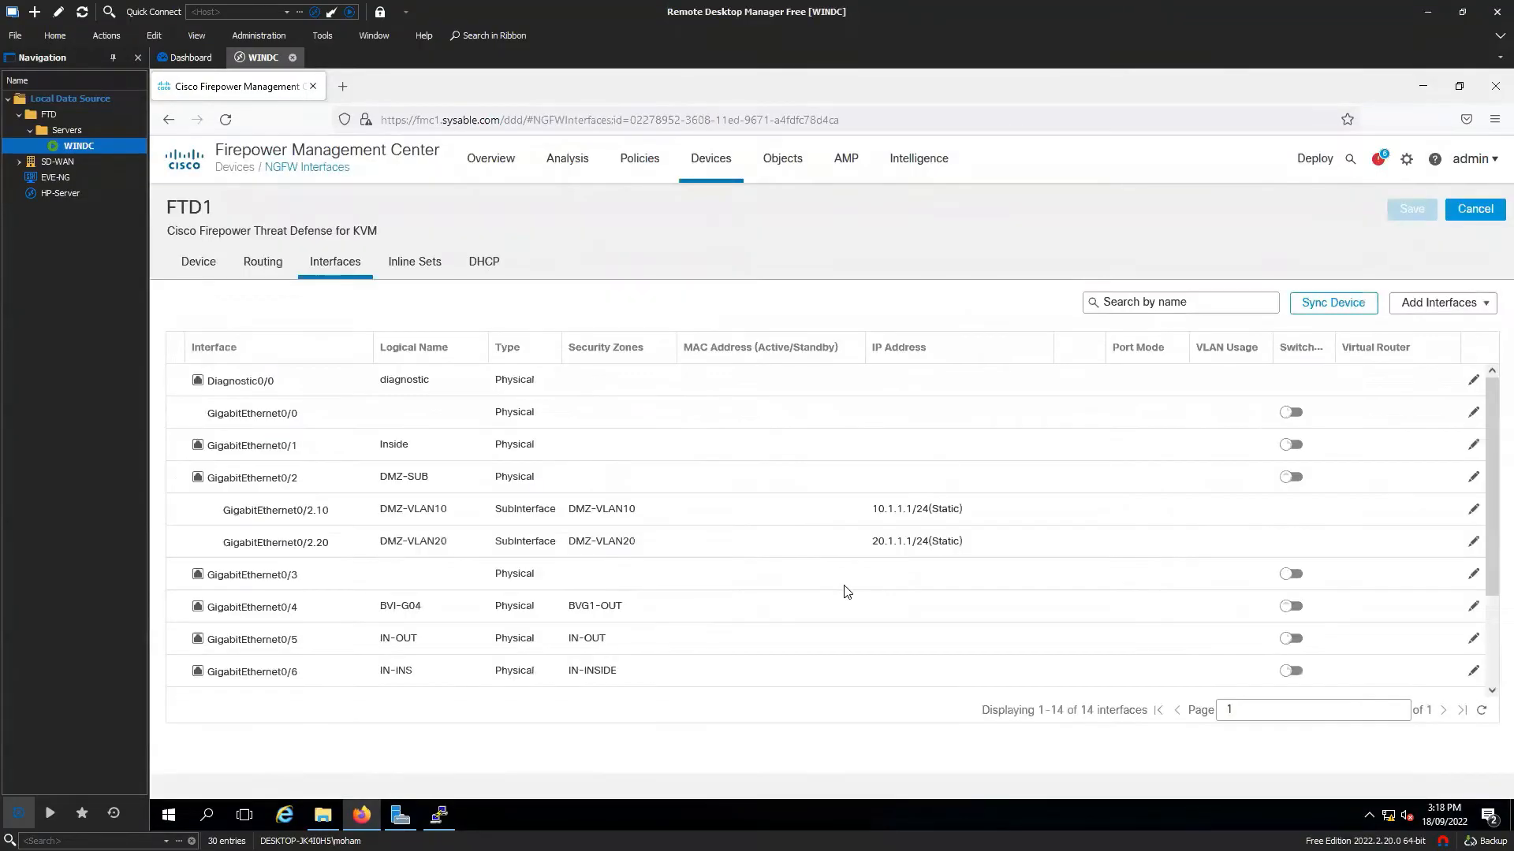
scroll(643, 544, "down", 3)
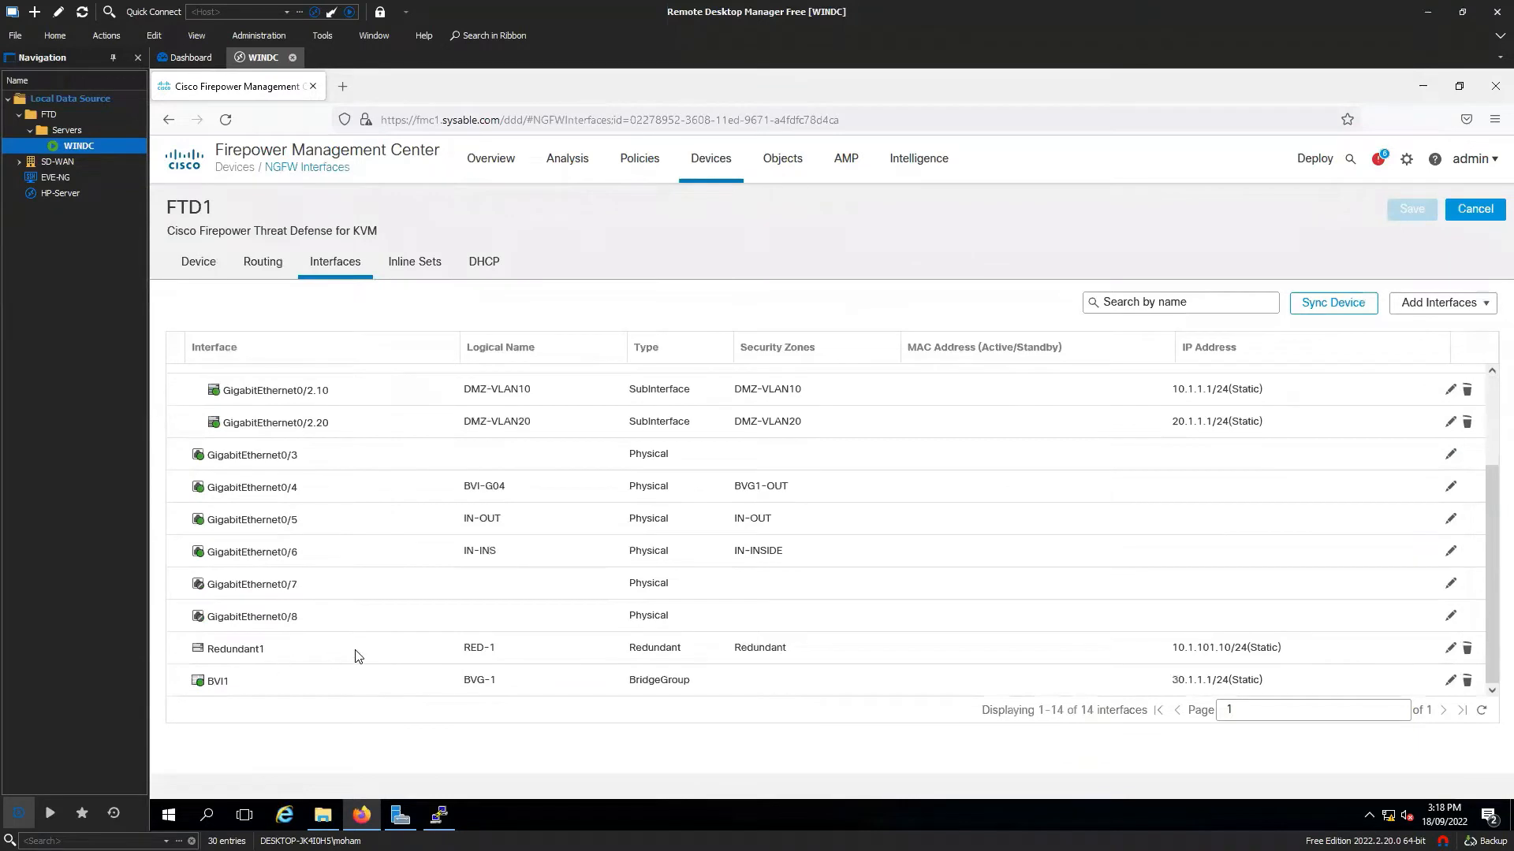
left_click(1419, 309)
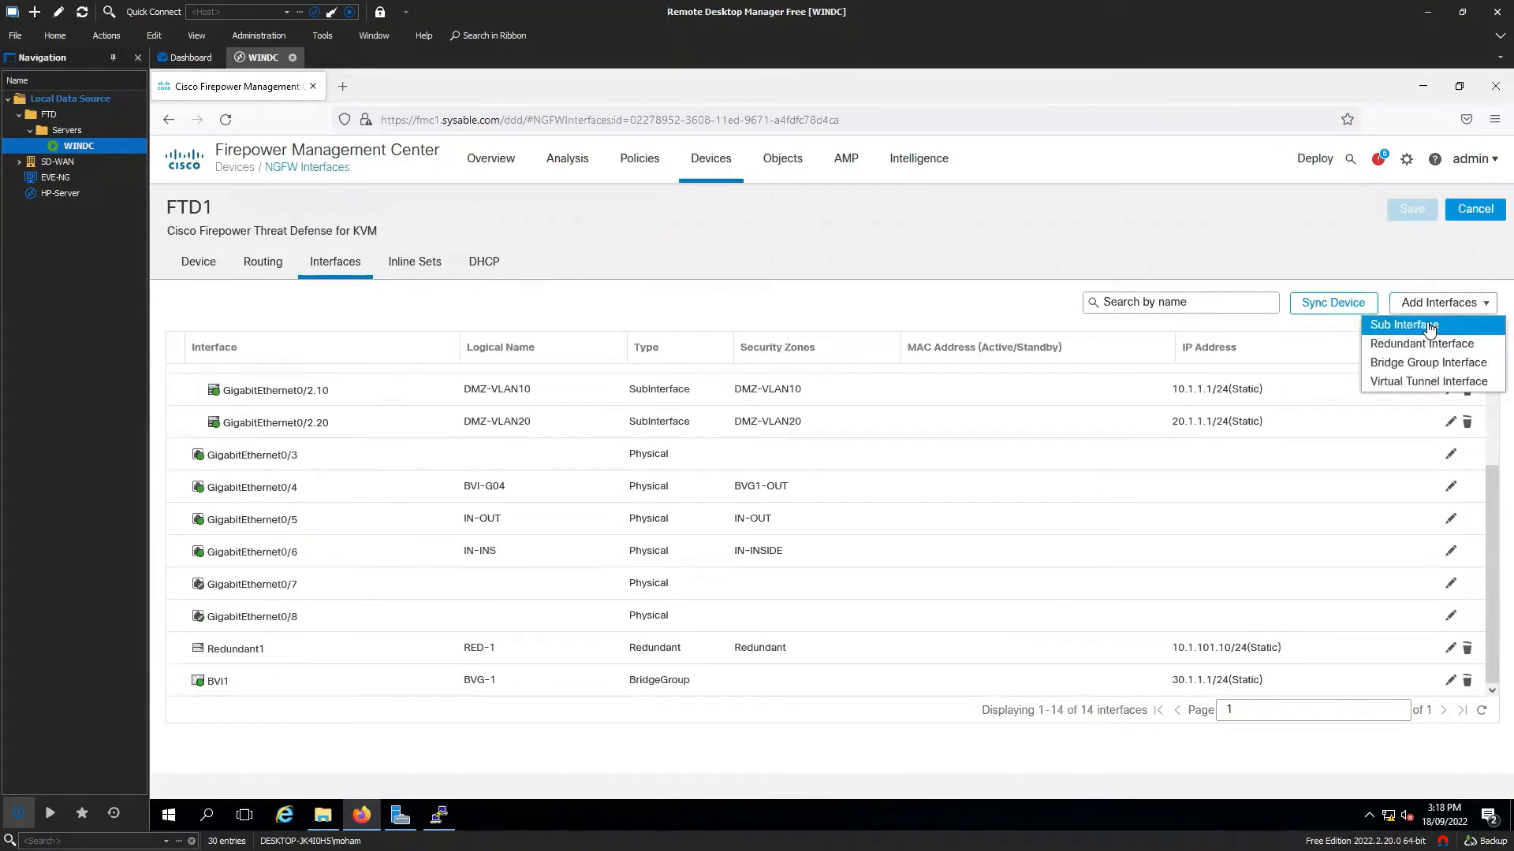
left_click(1427, 328)
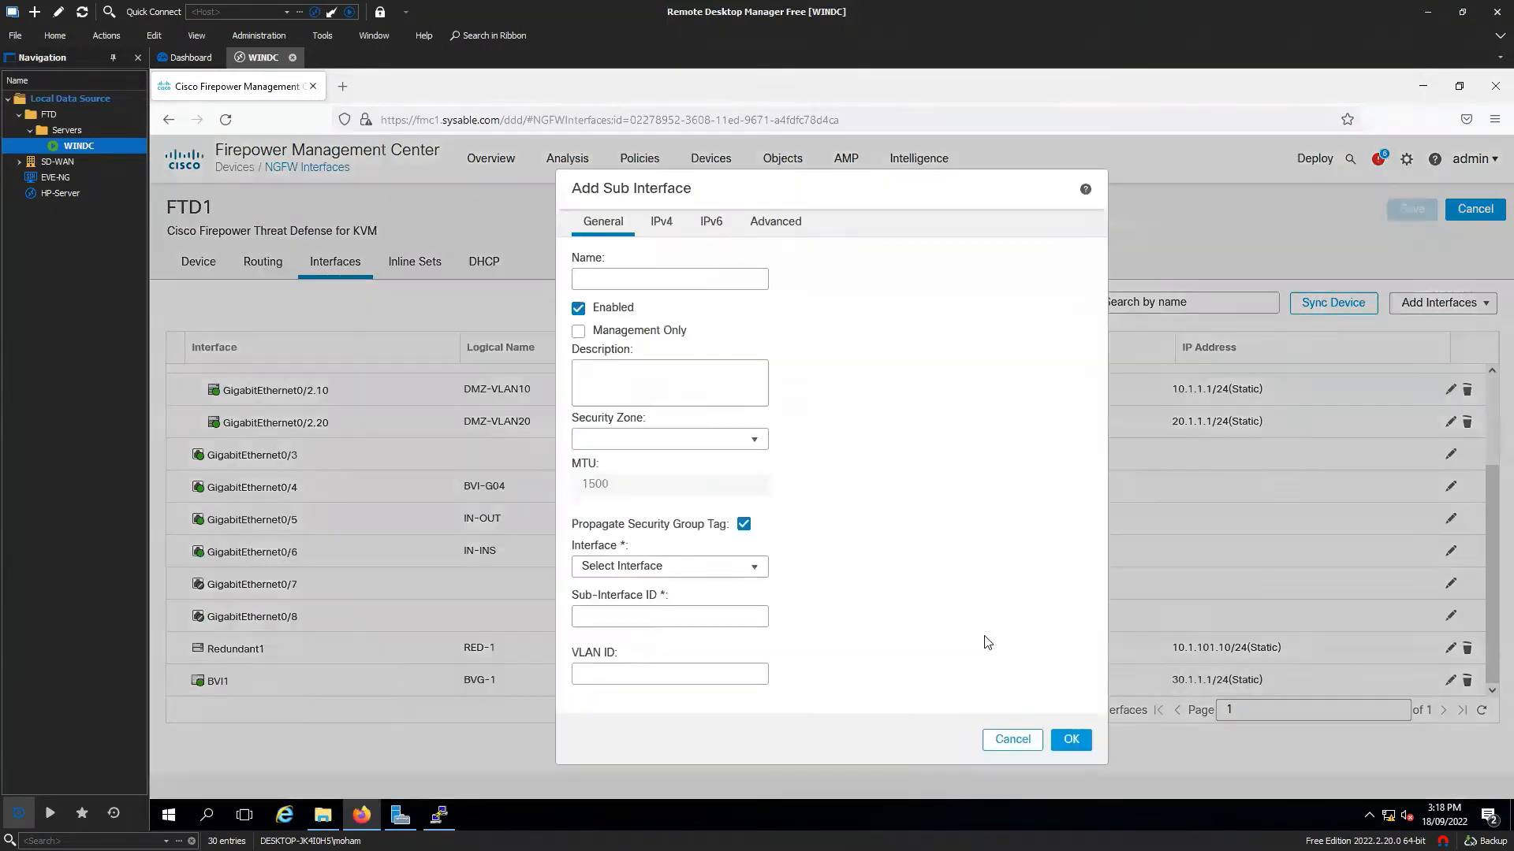
left_click(710, 567)
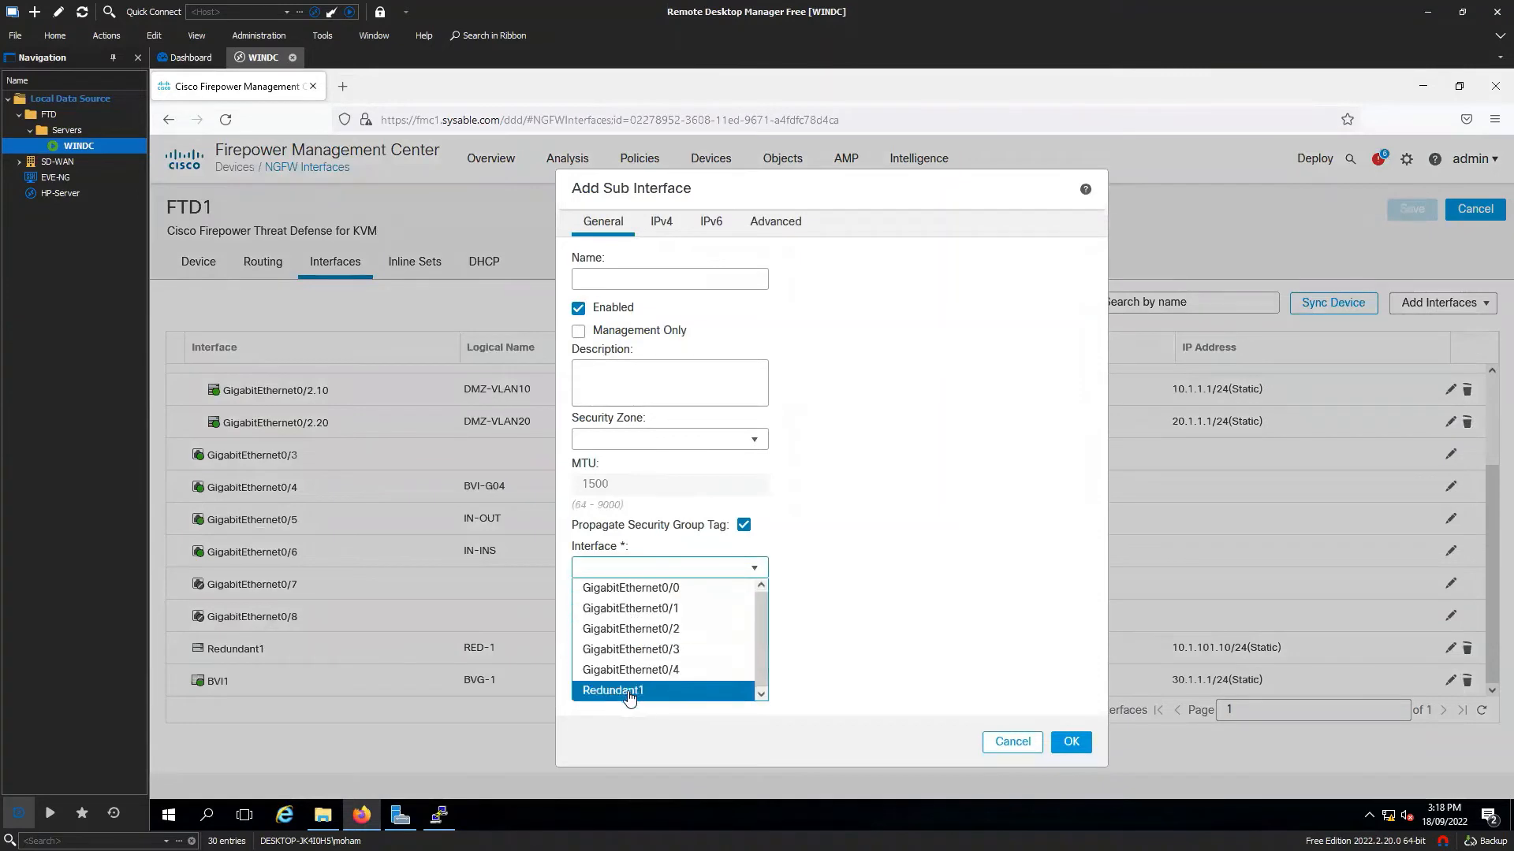
left_click(657, 692)
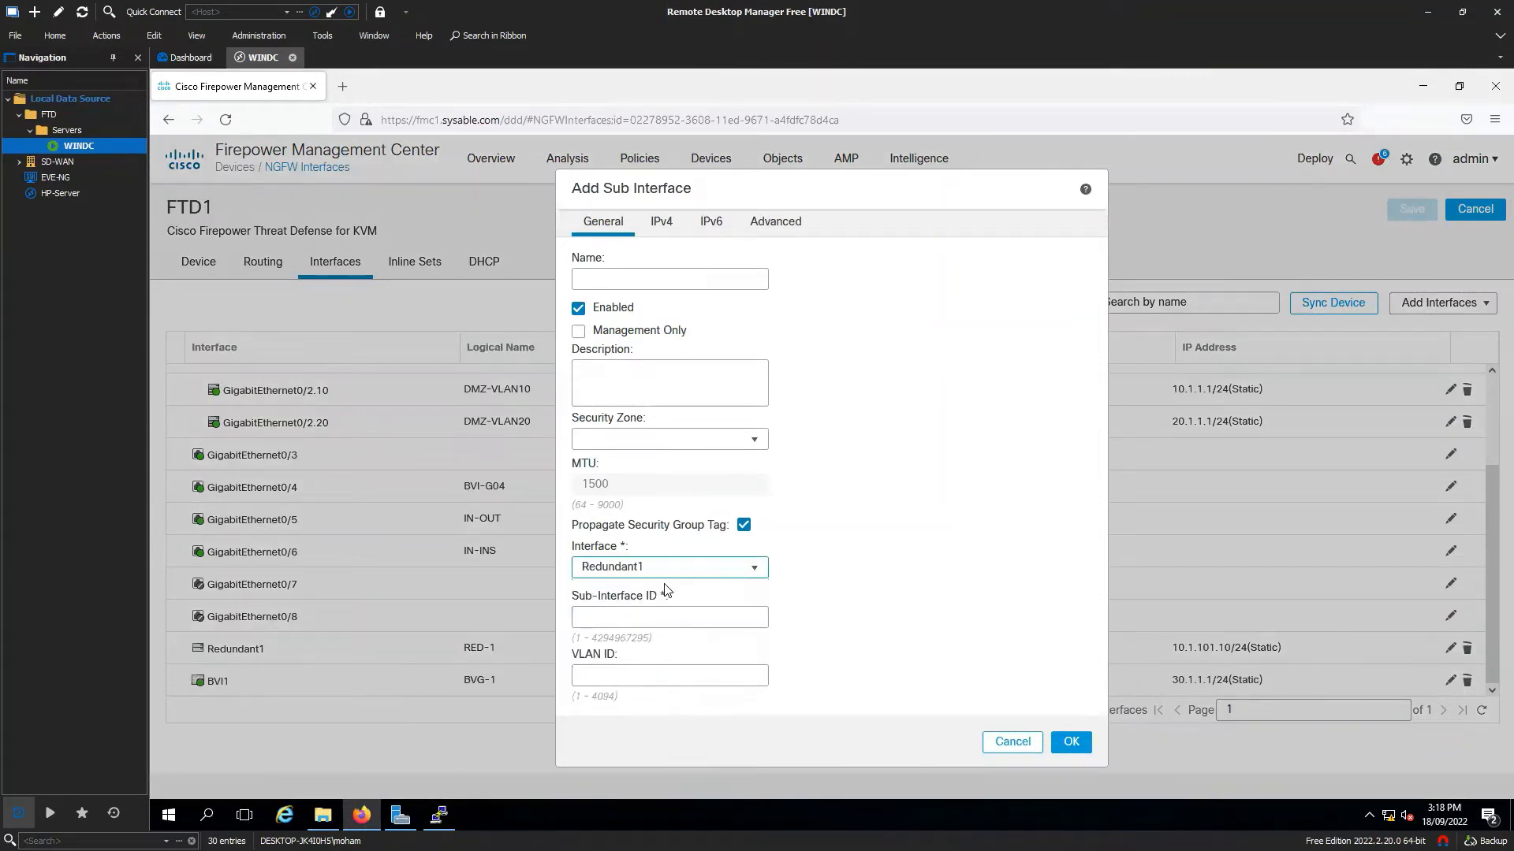
left_click(691, 623)
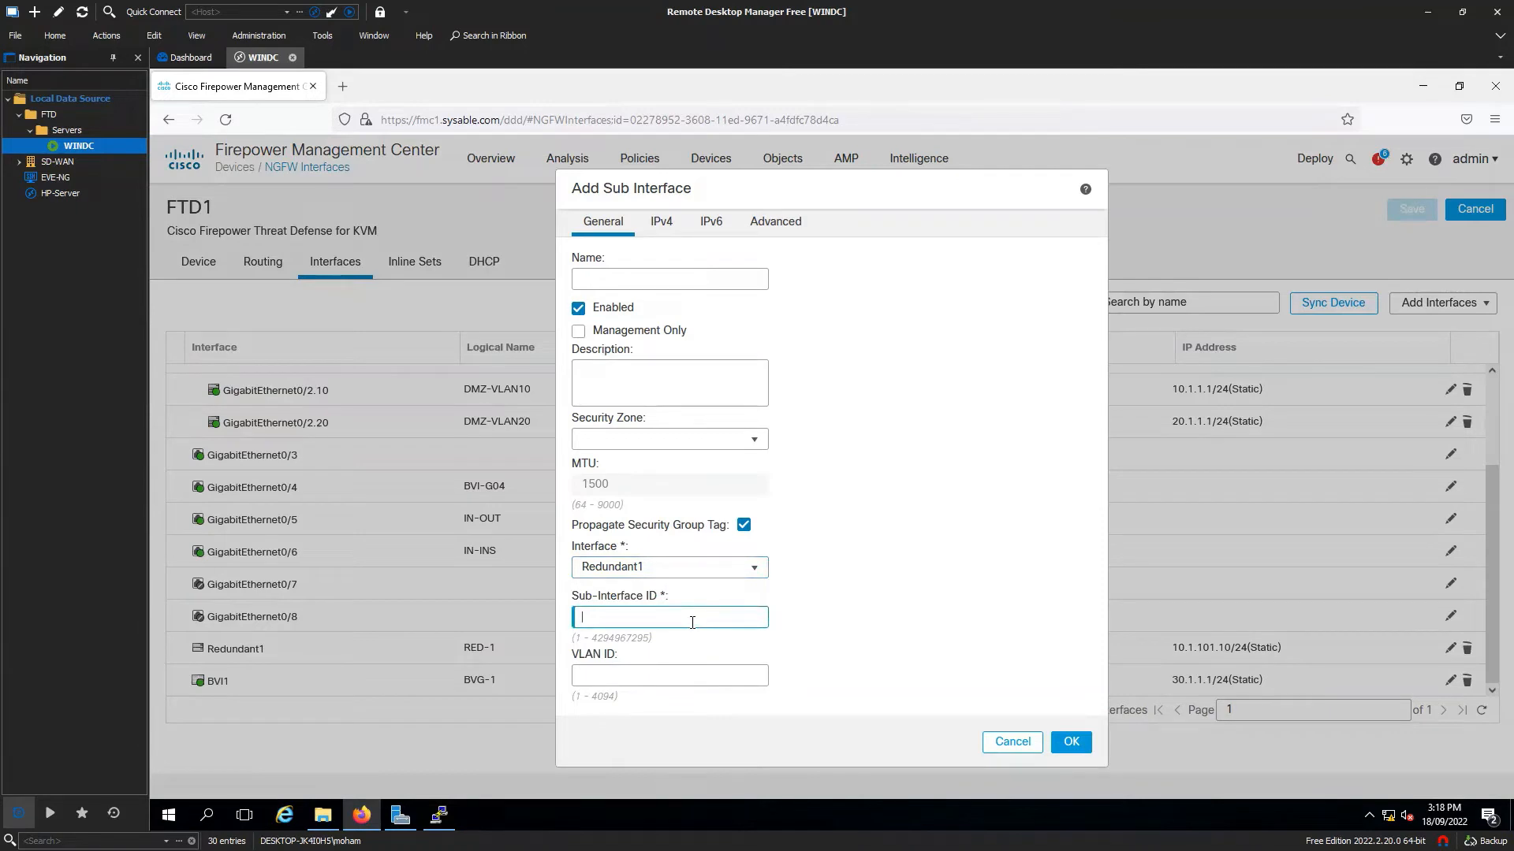
type("102")
left_click(681, 684)
type("102")
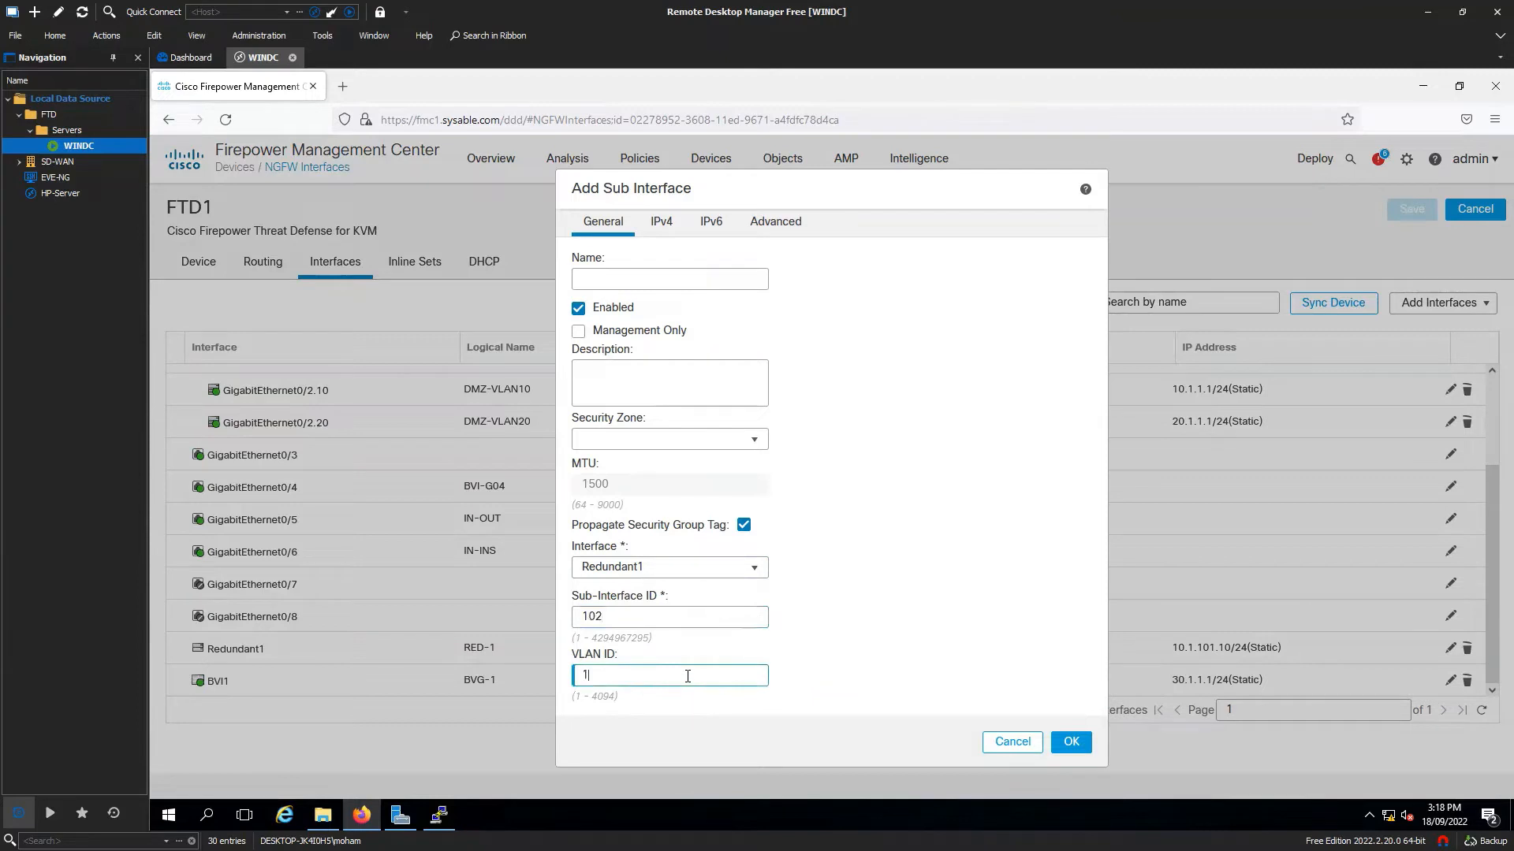
left_click(673, 439)
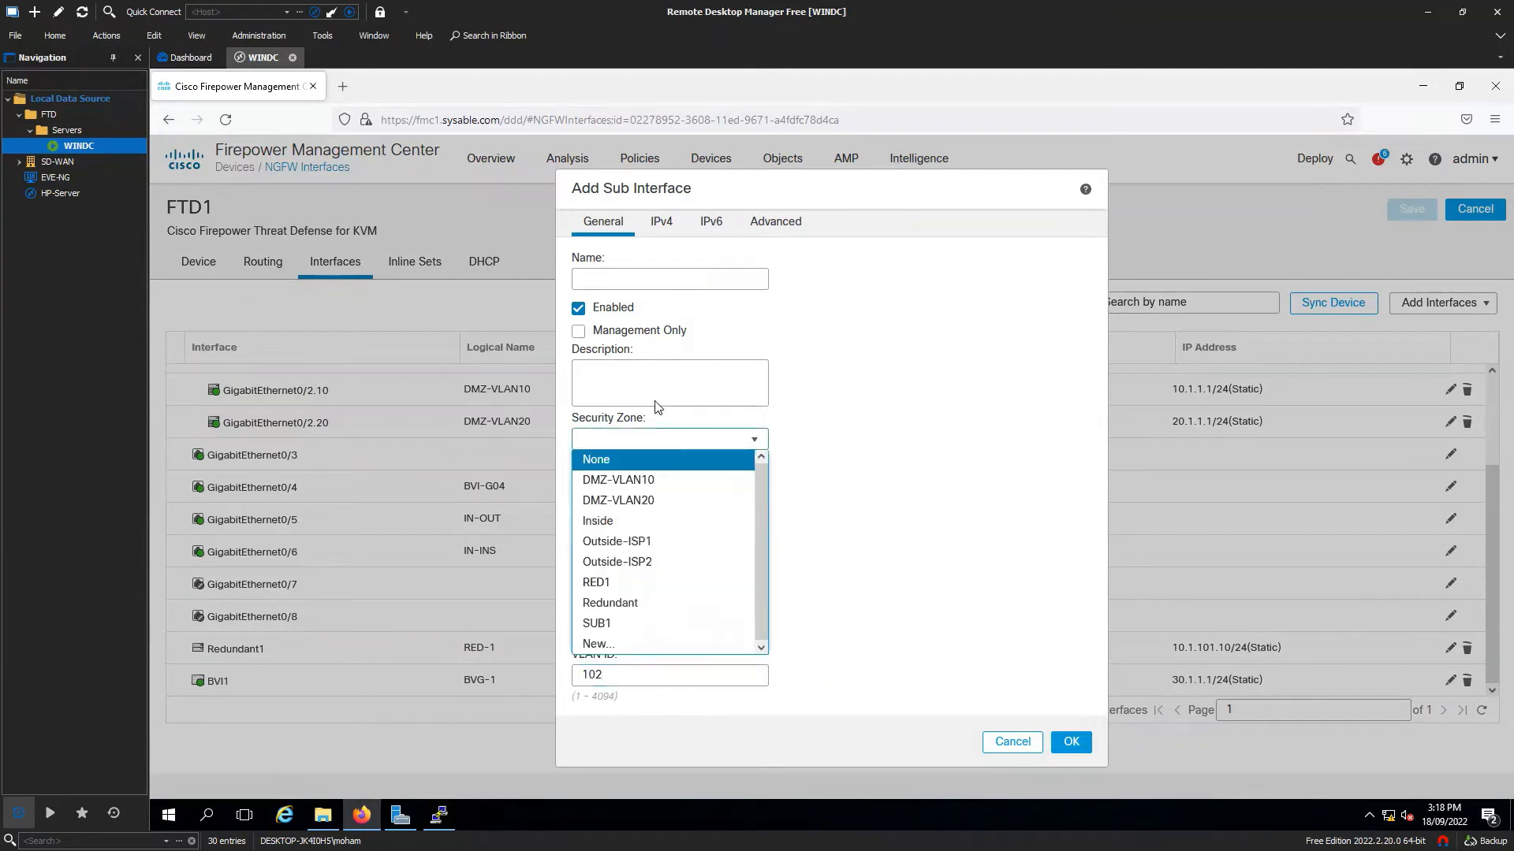
left_click(678, 279)
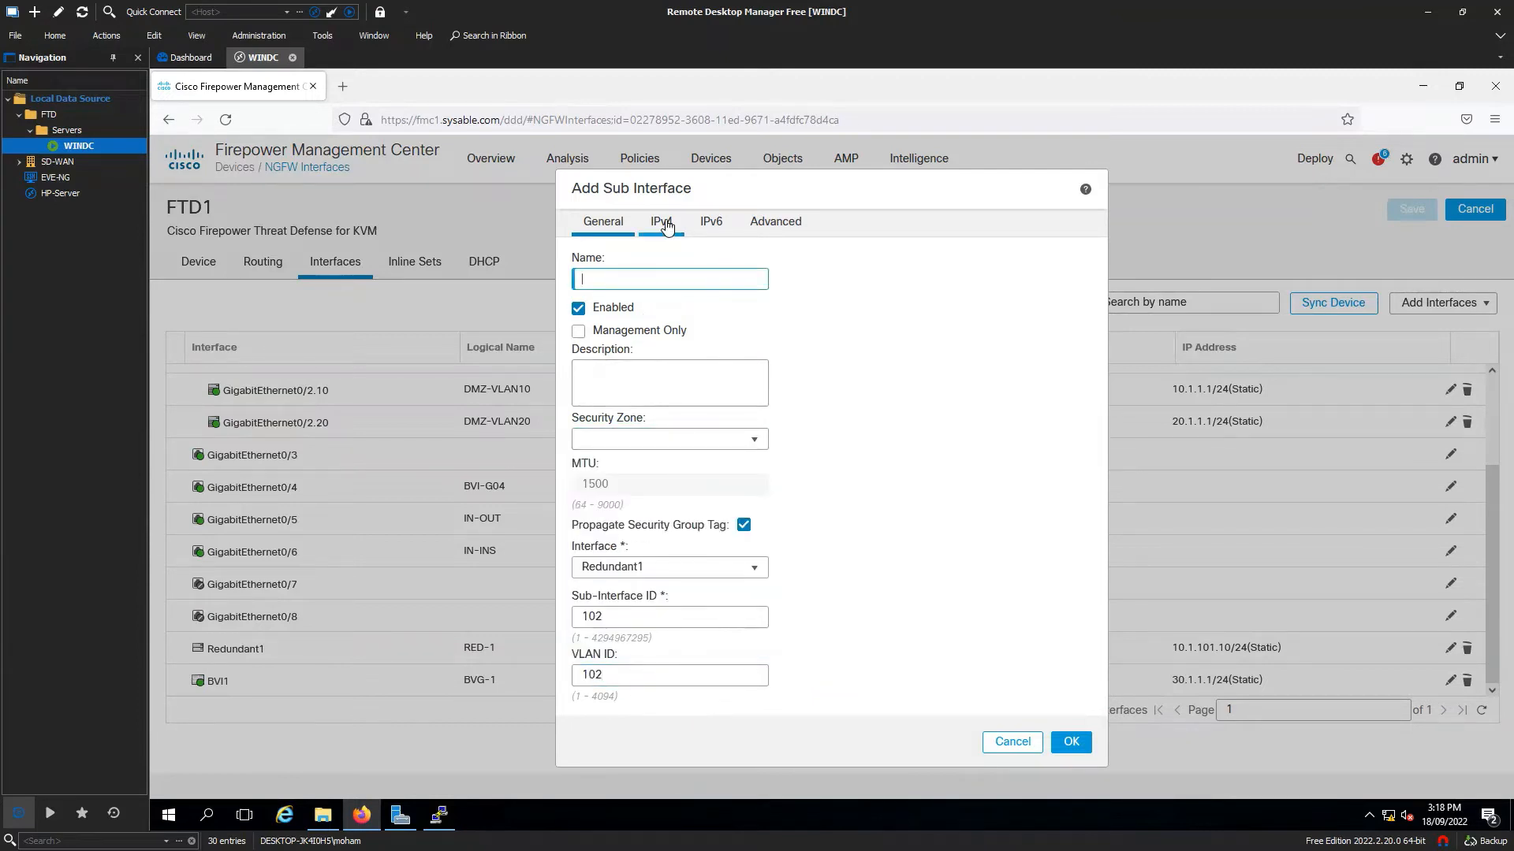
left_click(666, 225)
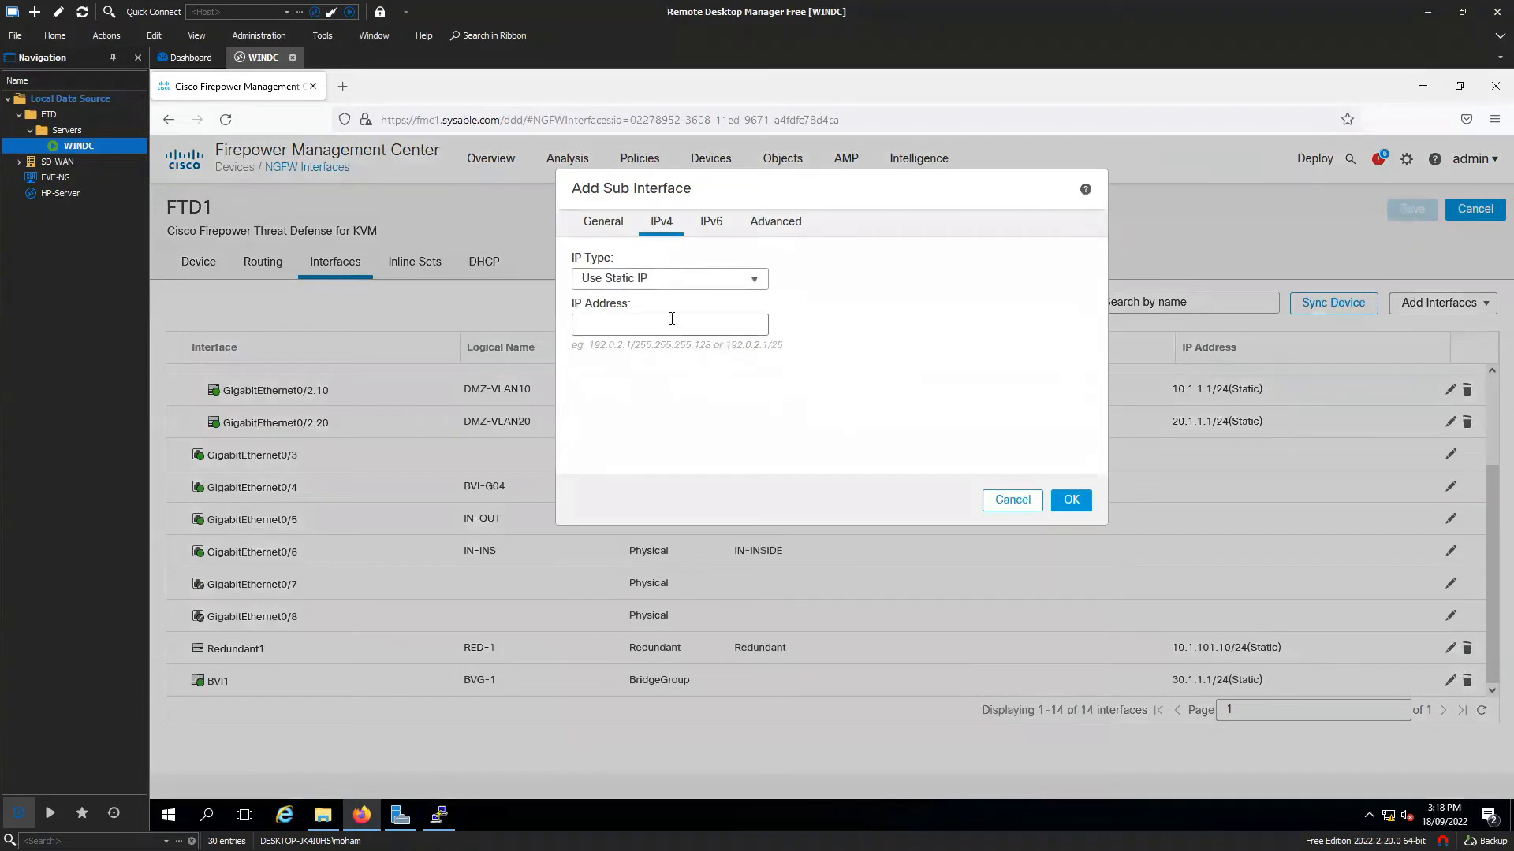
left_click(611, 235)
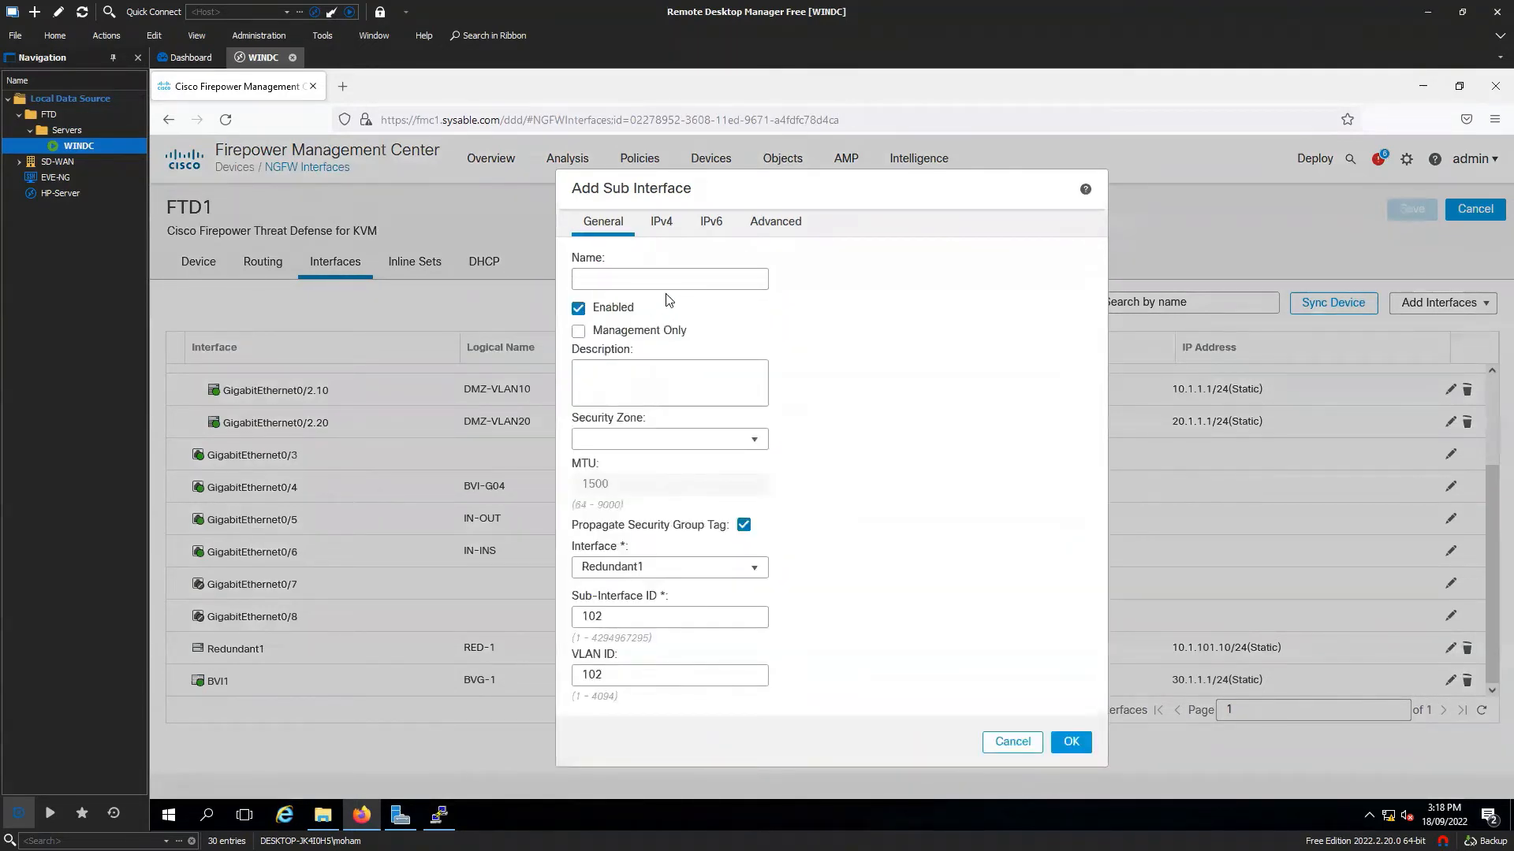
left_click(1016, 744)
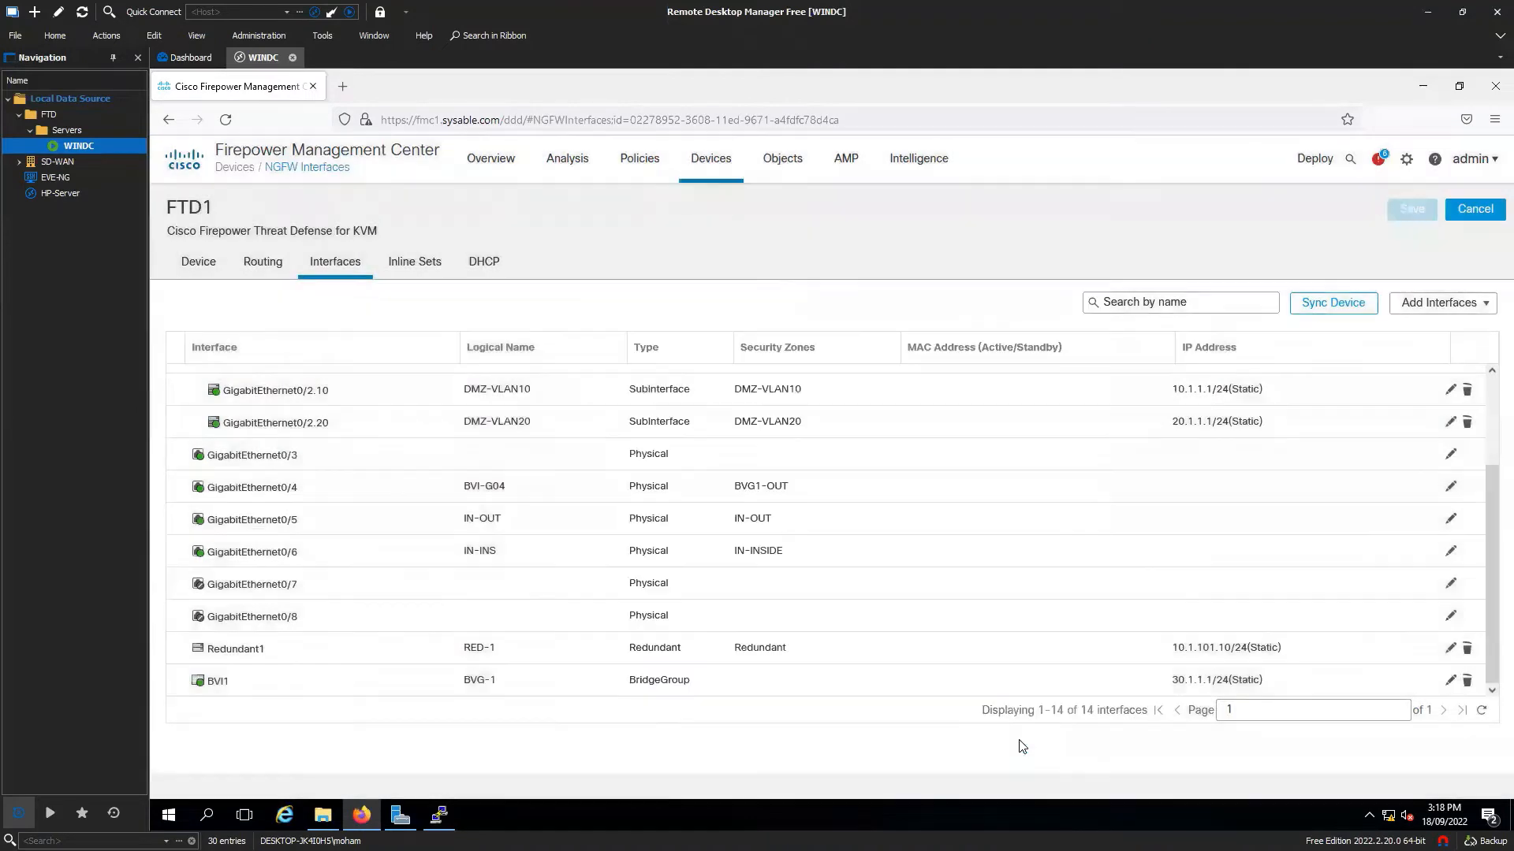
Delete the Redundant1 (RED-1) interface from FTD1, confirm, and save.
left_click(249, 648)
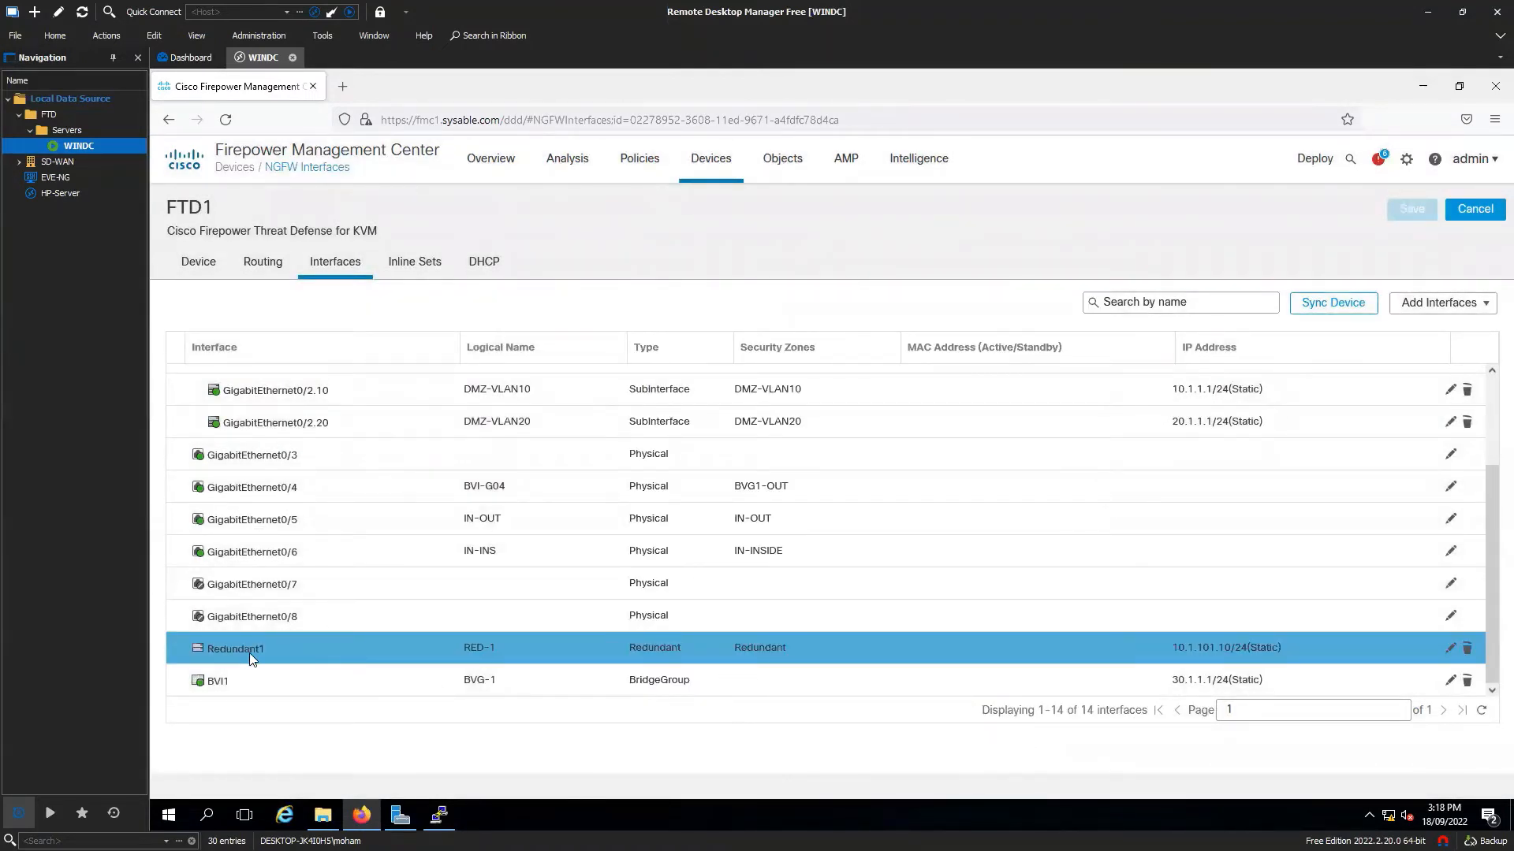
left_click(1466, 651)
left_click(916, 520)
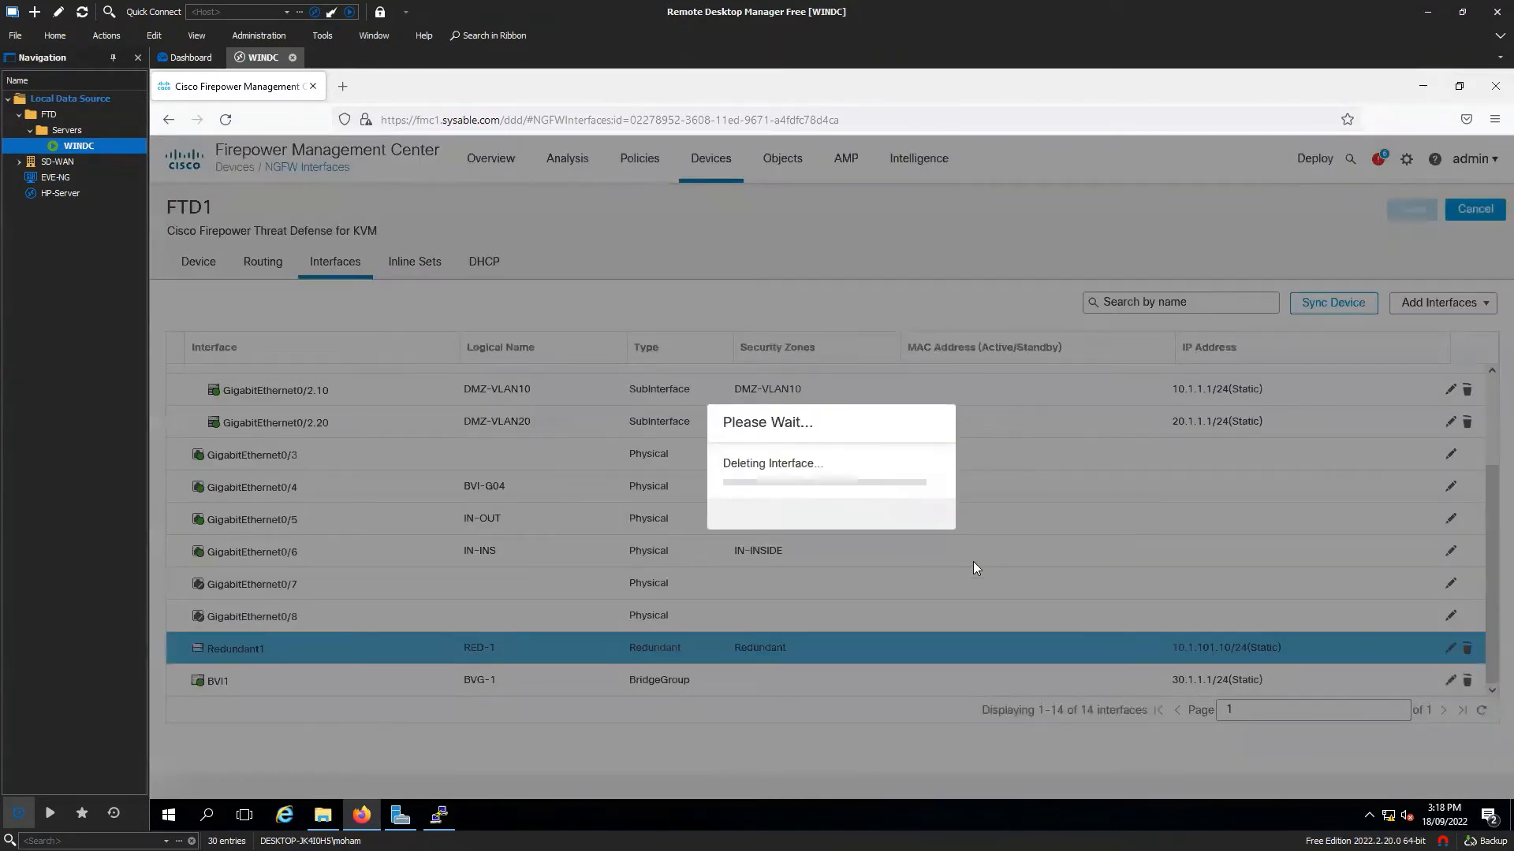
scroll(1222, 599, "down", 2)
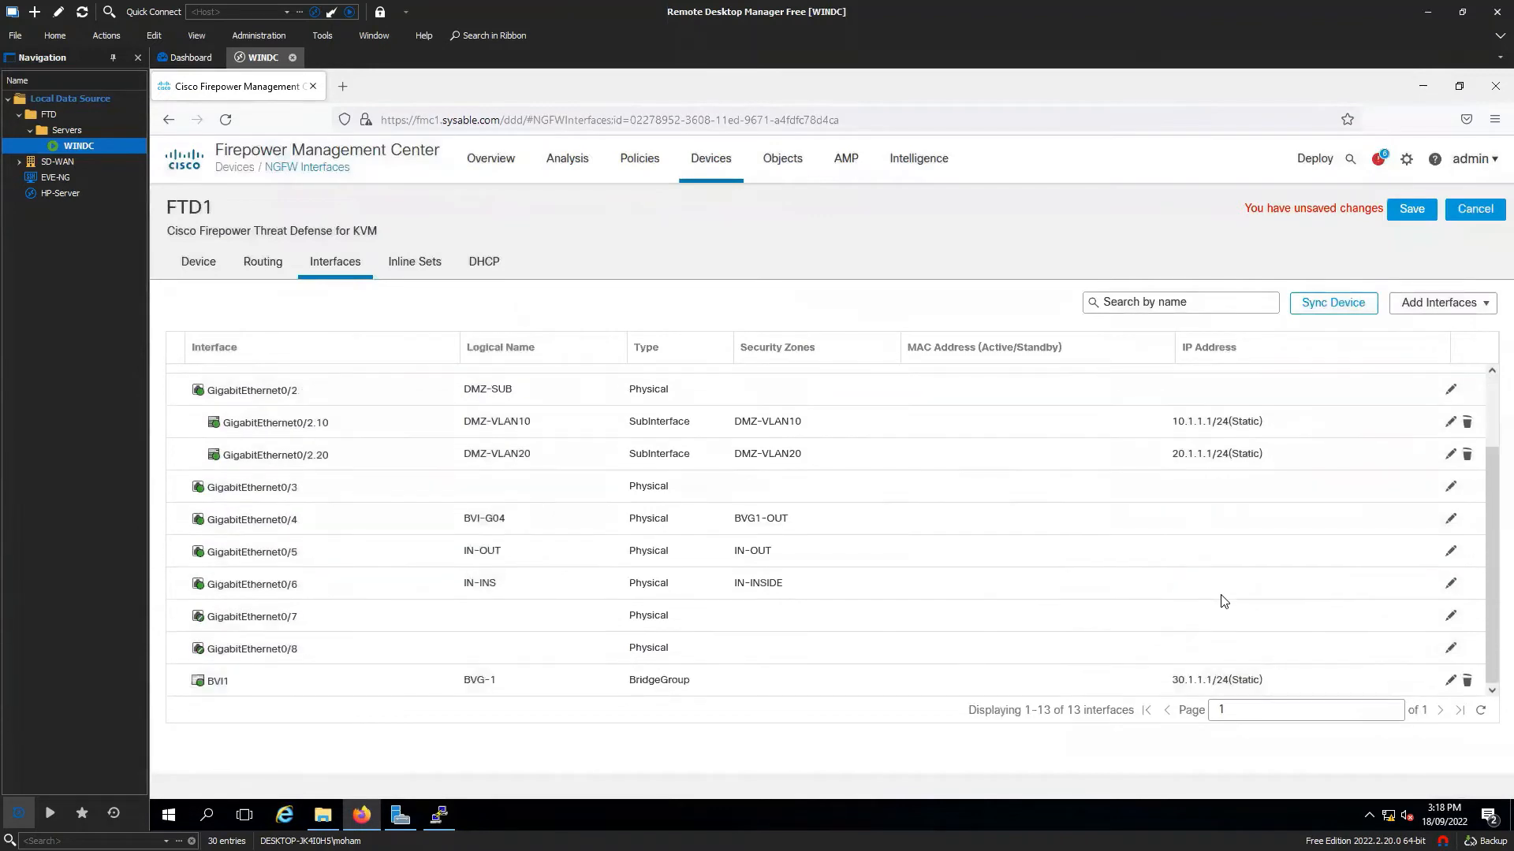
scroll(1273, 542, "up", 2)
left_click(1411, 213)
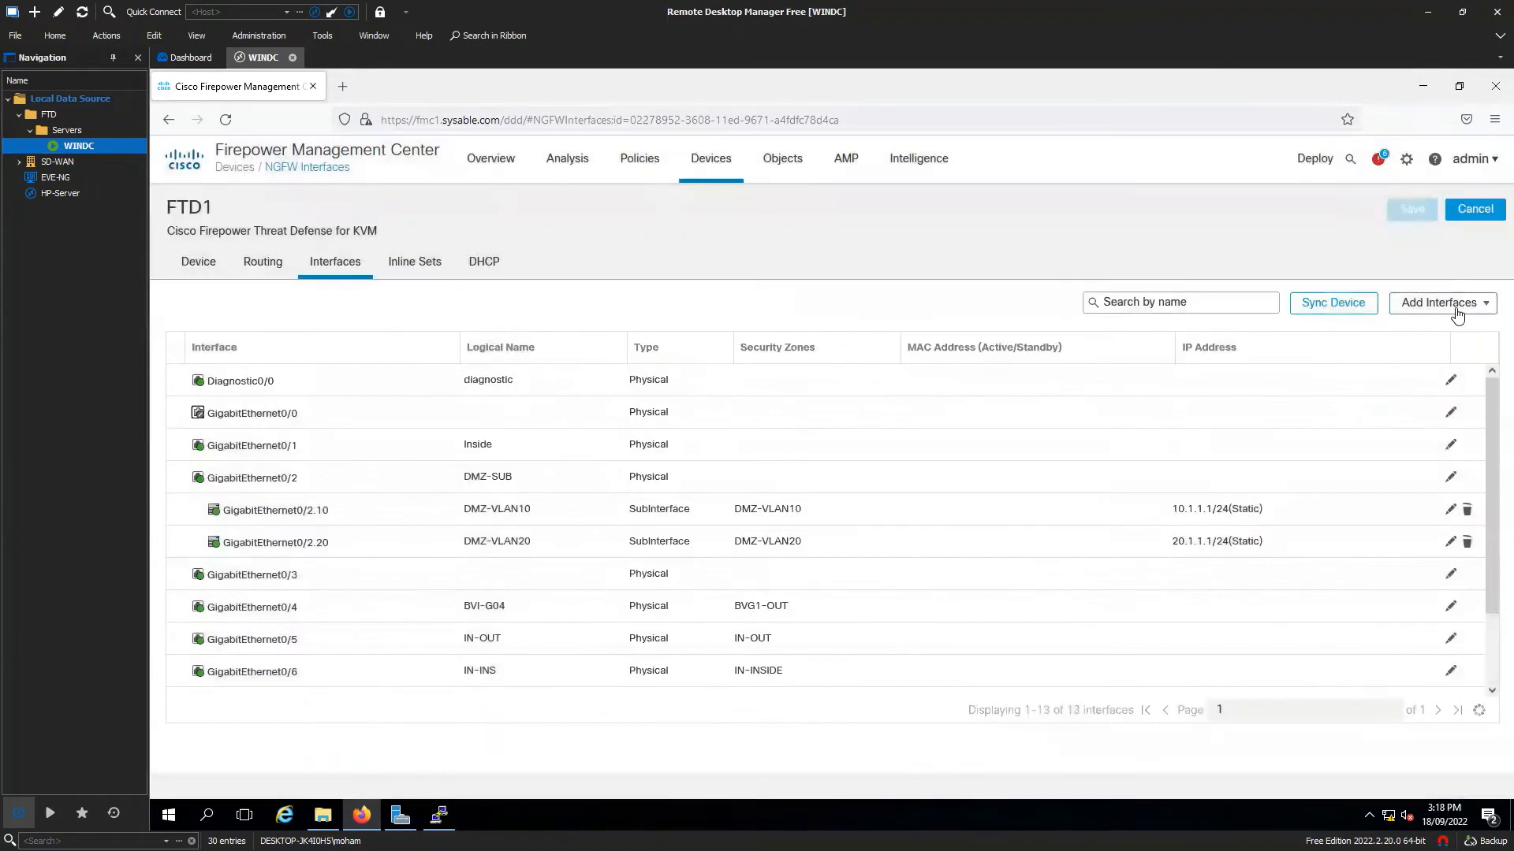
Start a virtual tunnel interface with a name and a new Tun1 security zone.
left_click(1457, 304)
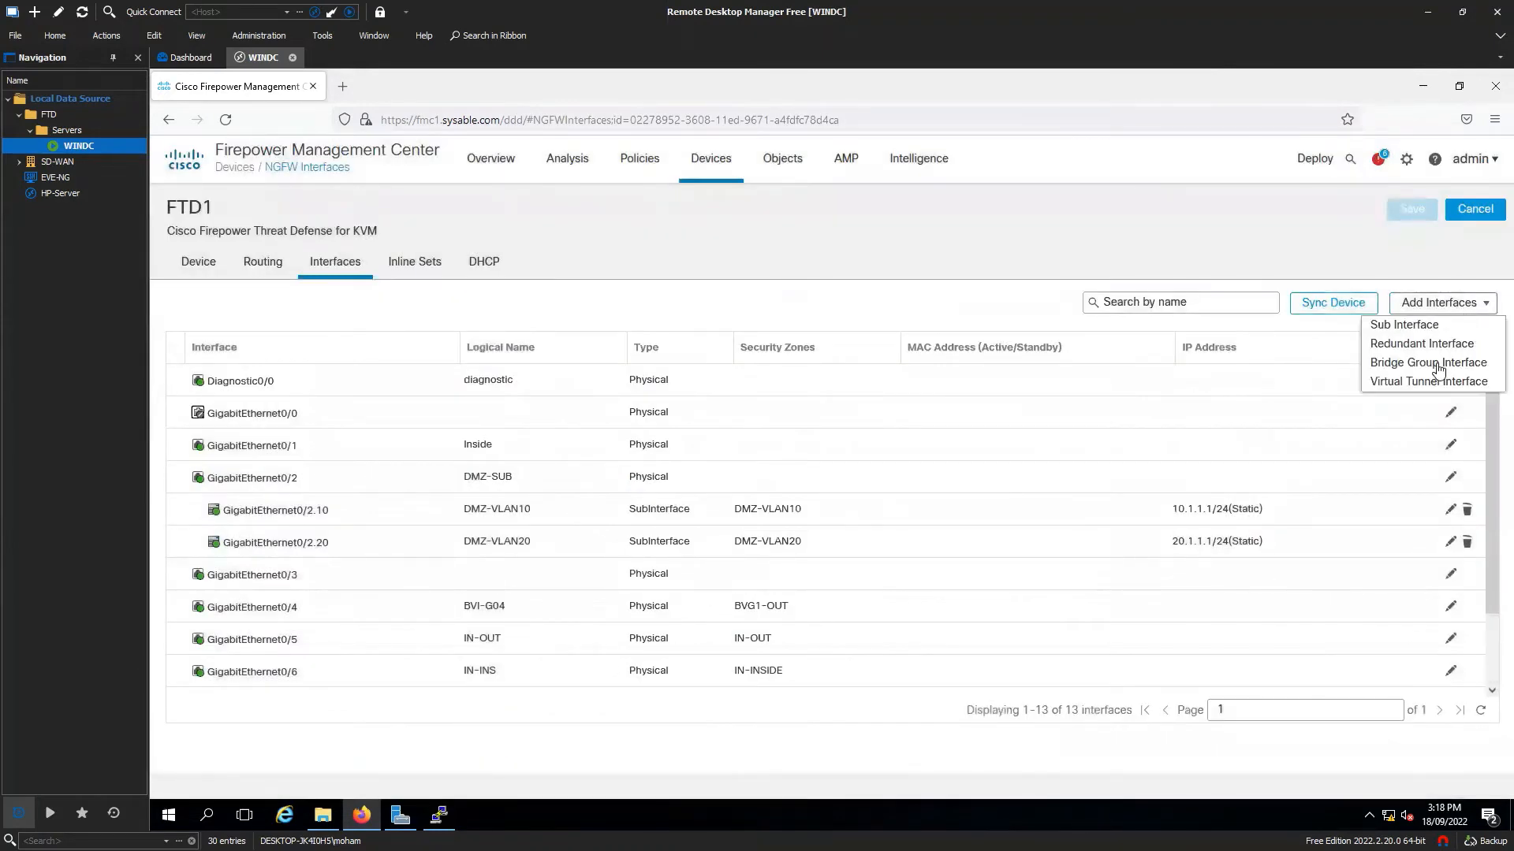
left_click(1419, 383)
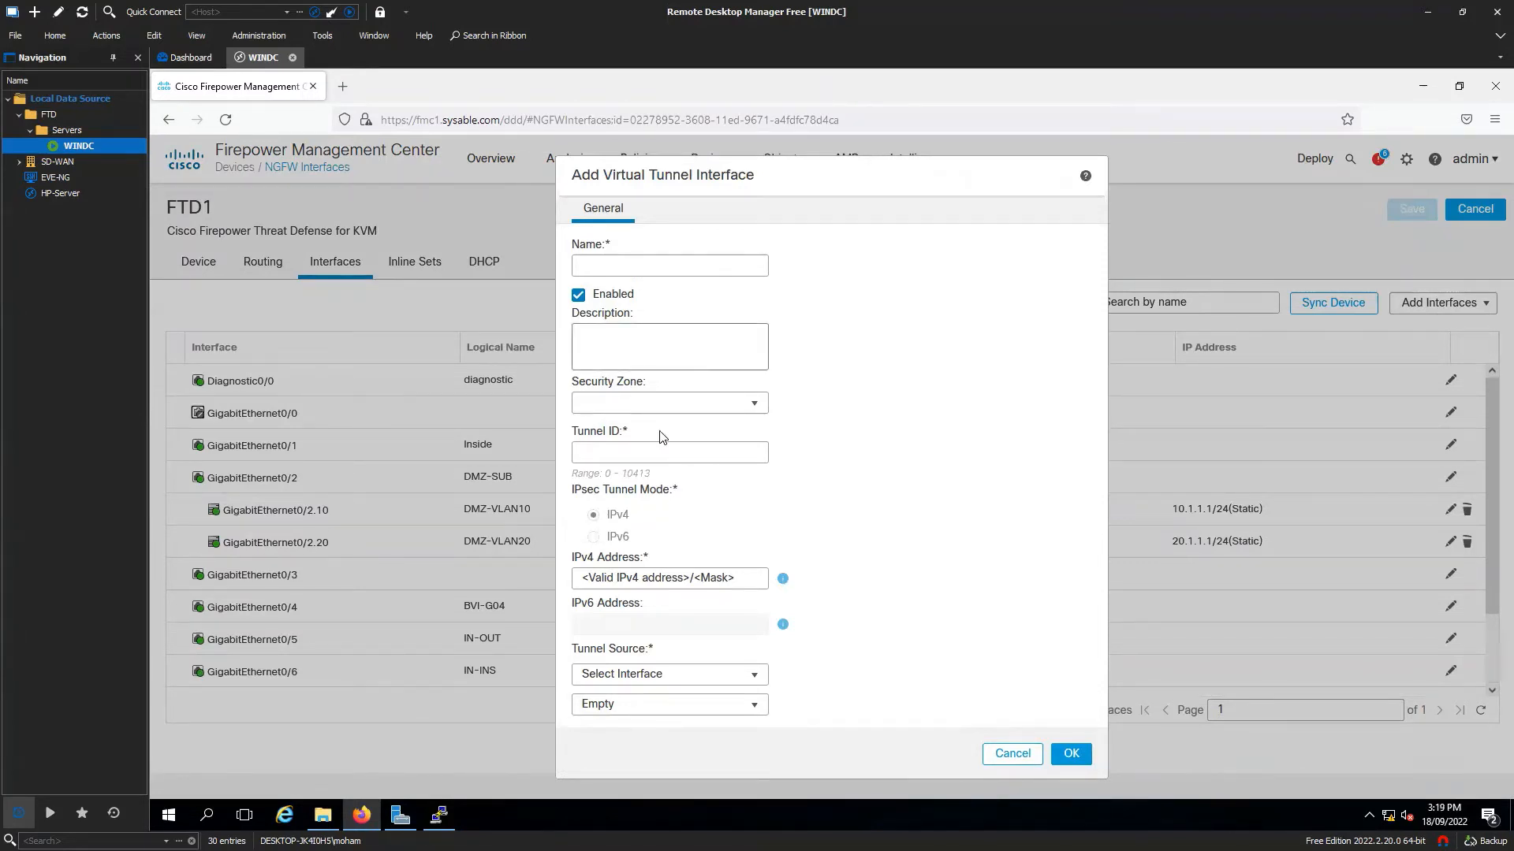
left_click(675, 269)
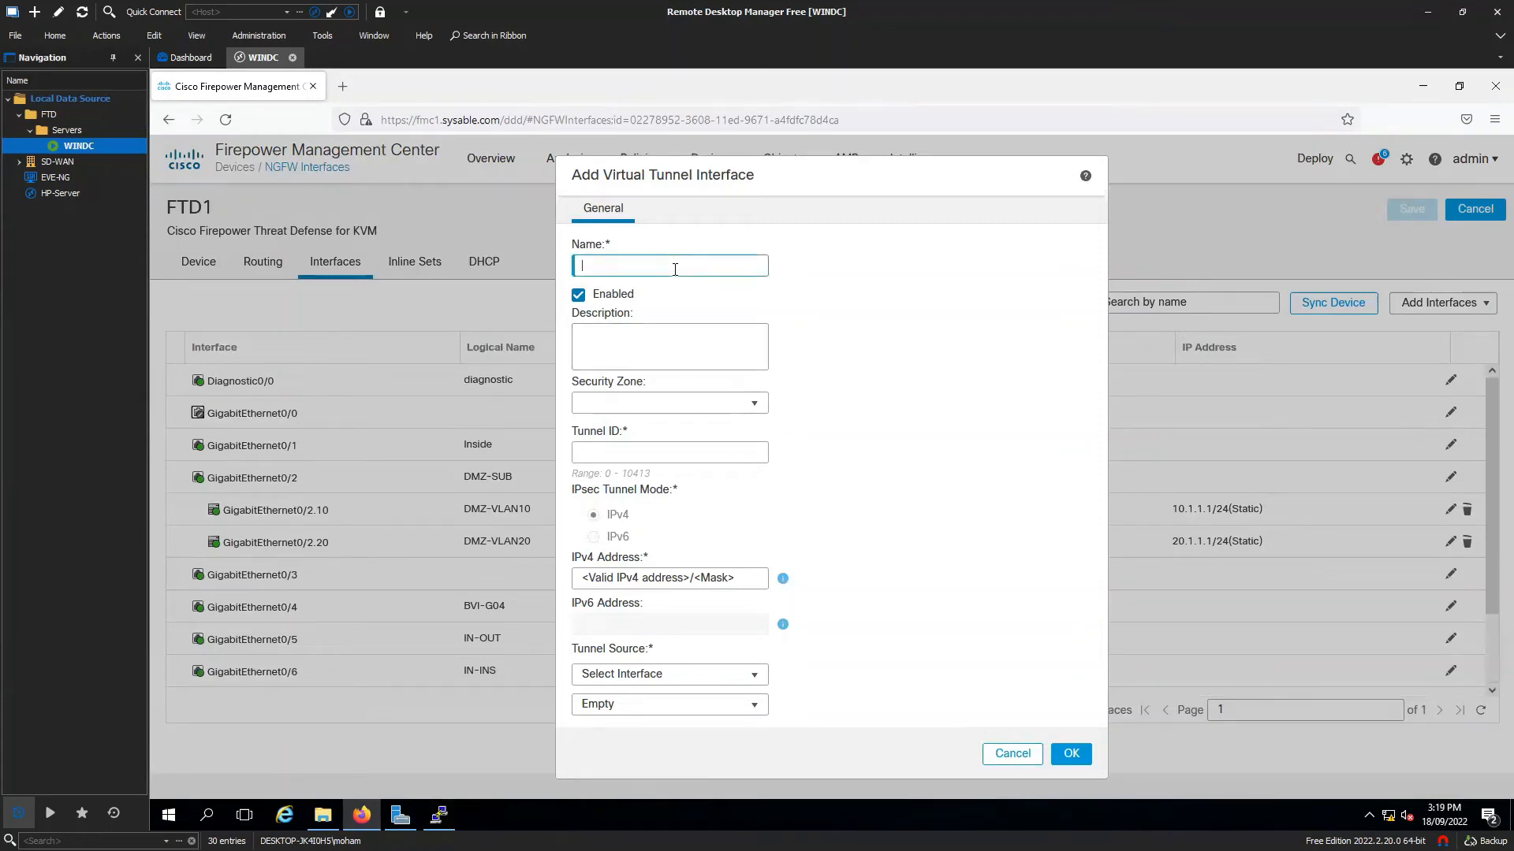
type("Tunnel 12")
left_click(714, 406)
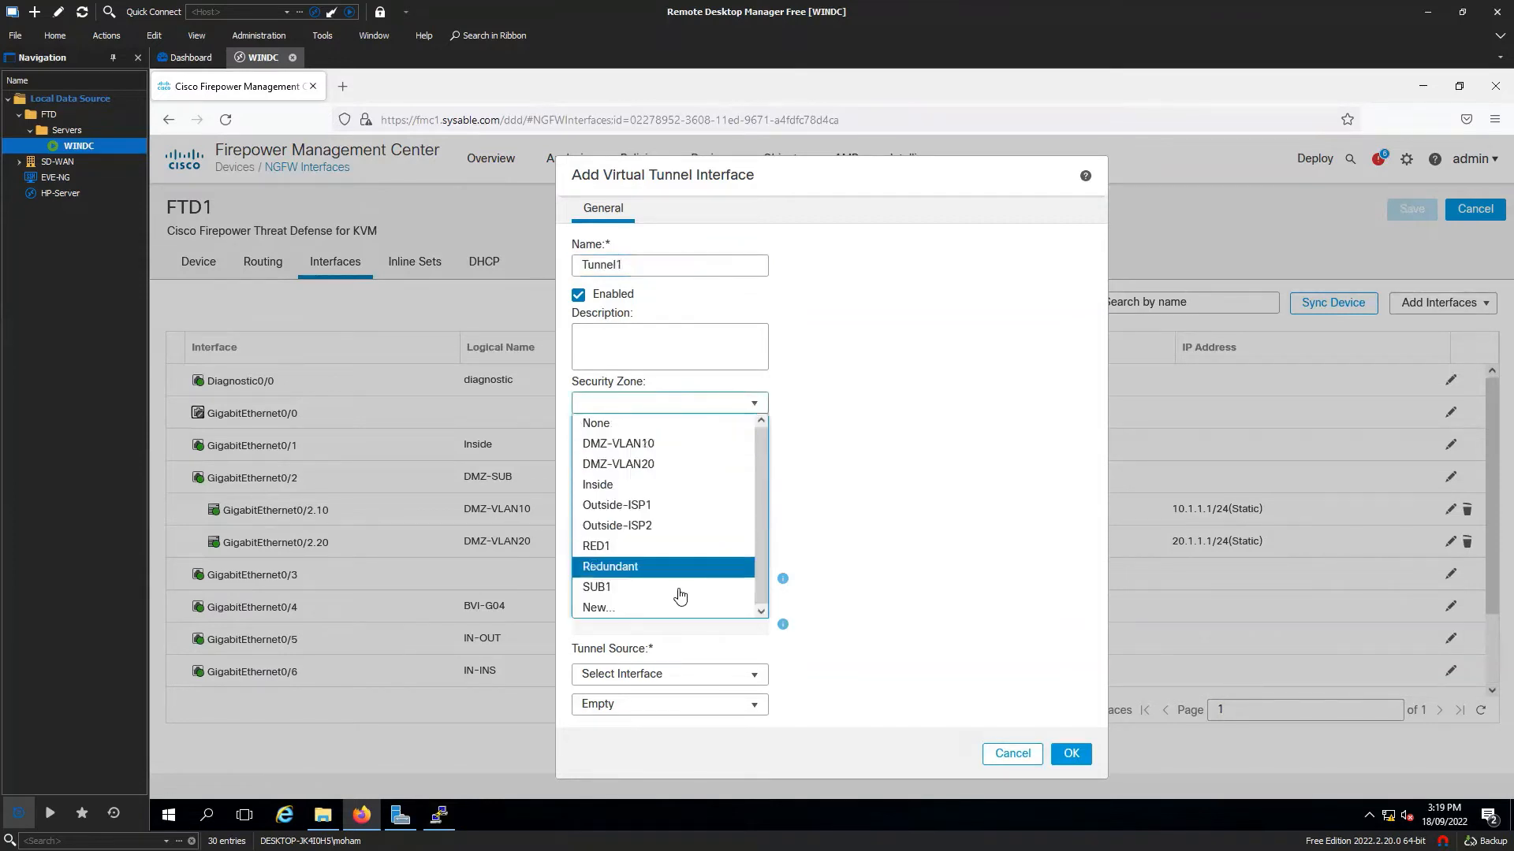
left_click(656, 609)
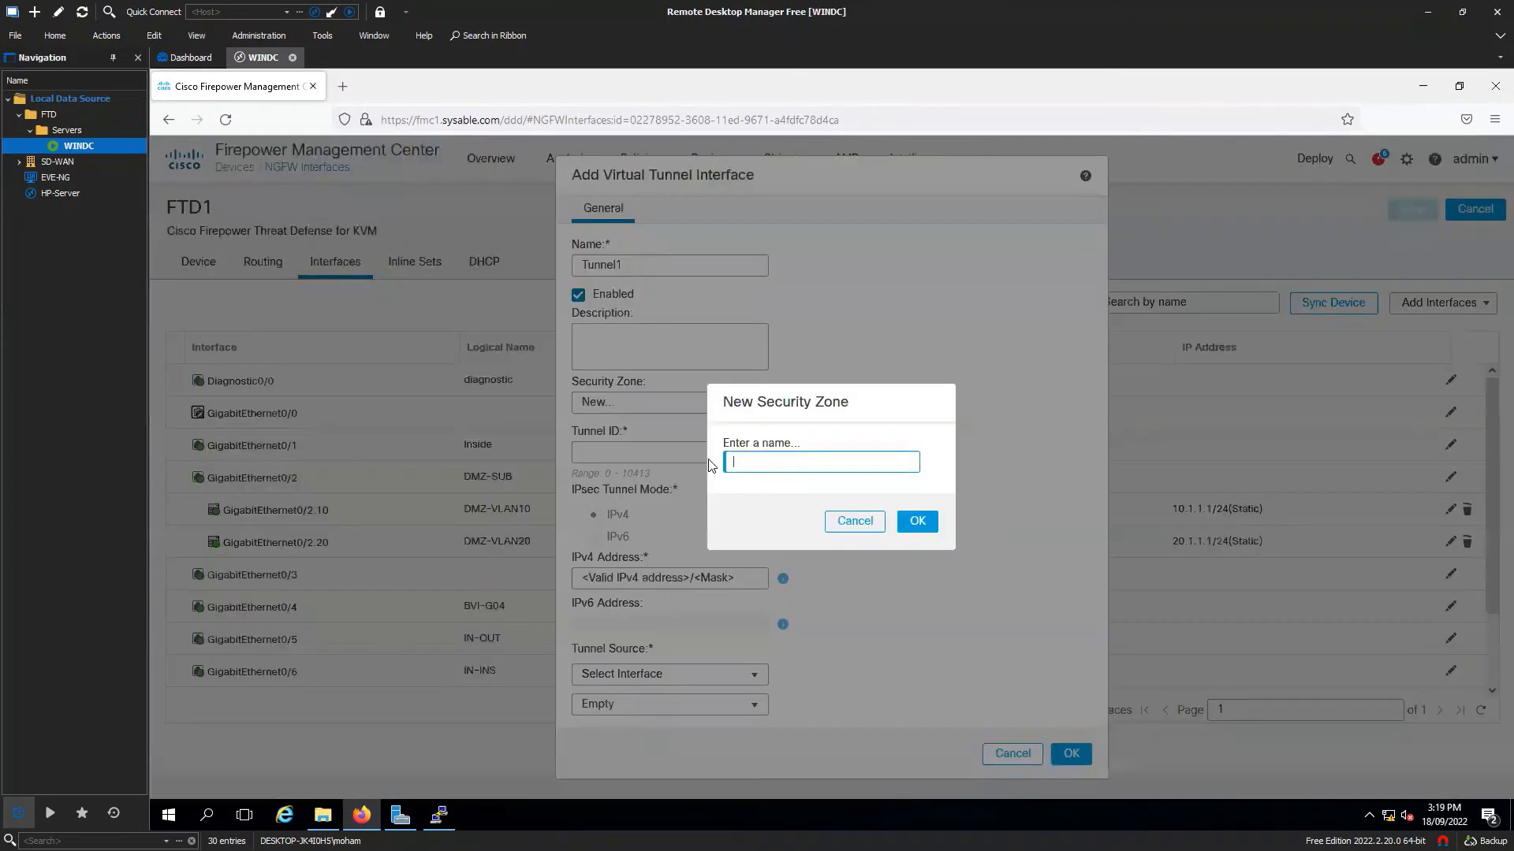
type("Tun1")
left_click(918, 522)
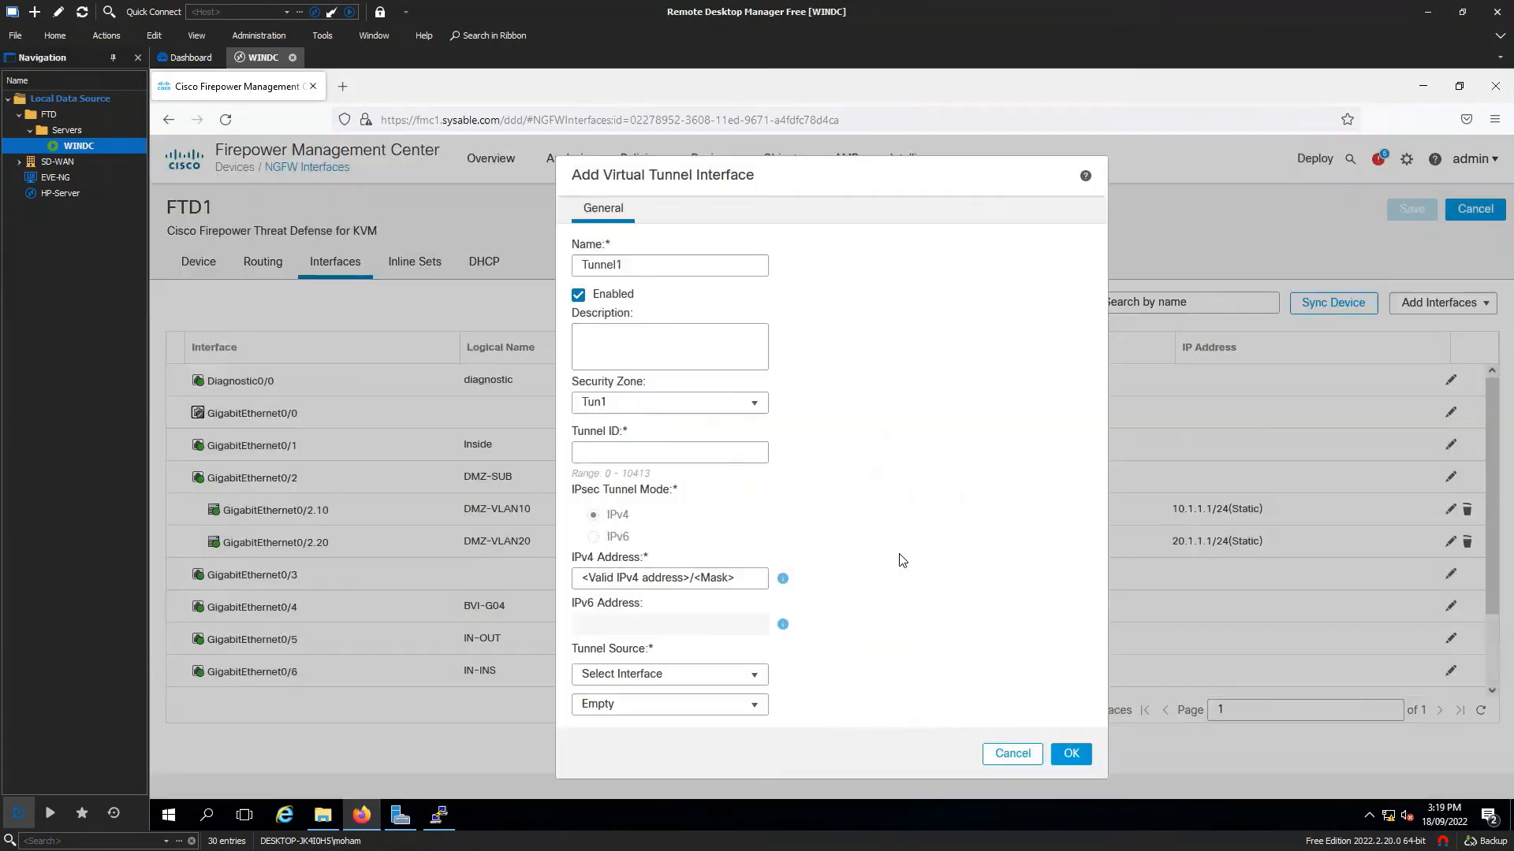
Set tunnel ID 1, correct the name to Tunnel, and enter 10.1.103.10/24.
left_click(622, 453)
type("1")
left_click(670, 272)
key("BackSpace")
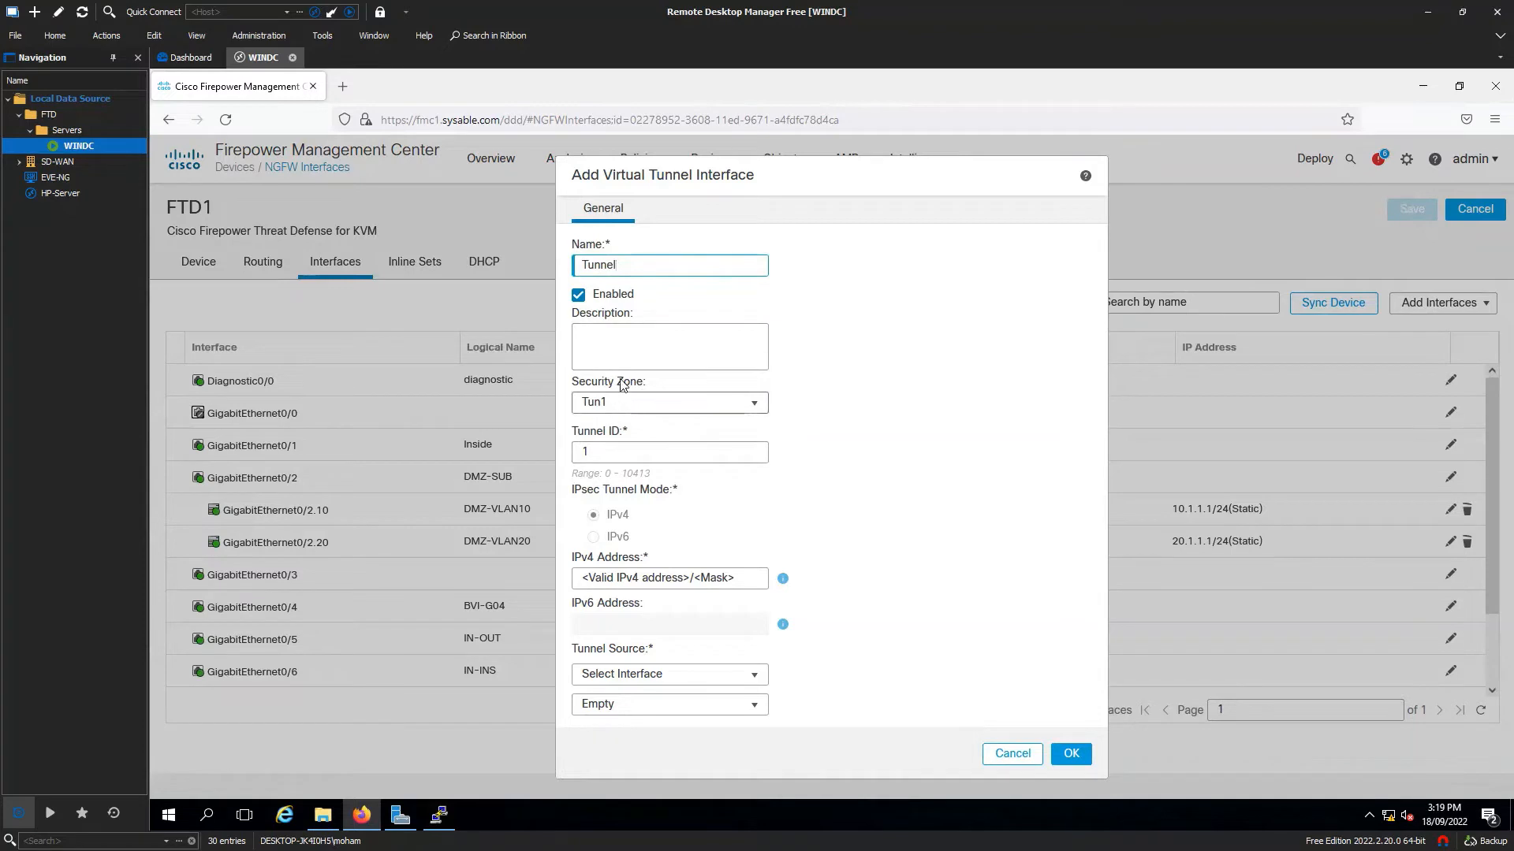
left_click(708, 579)
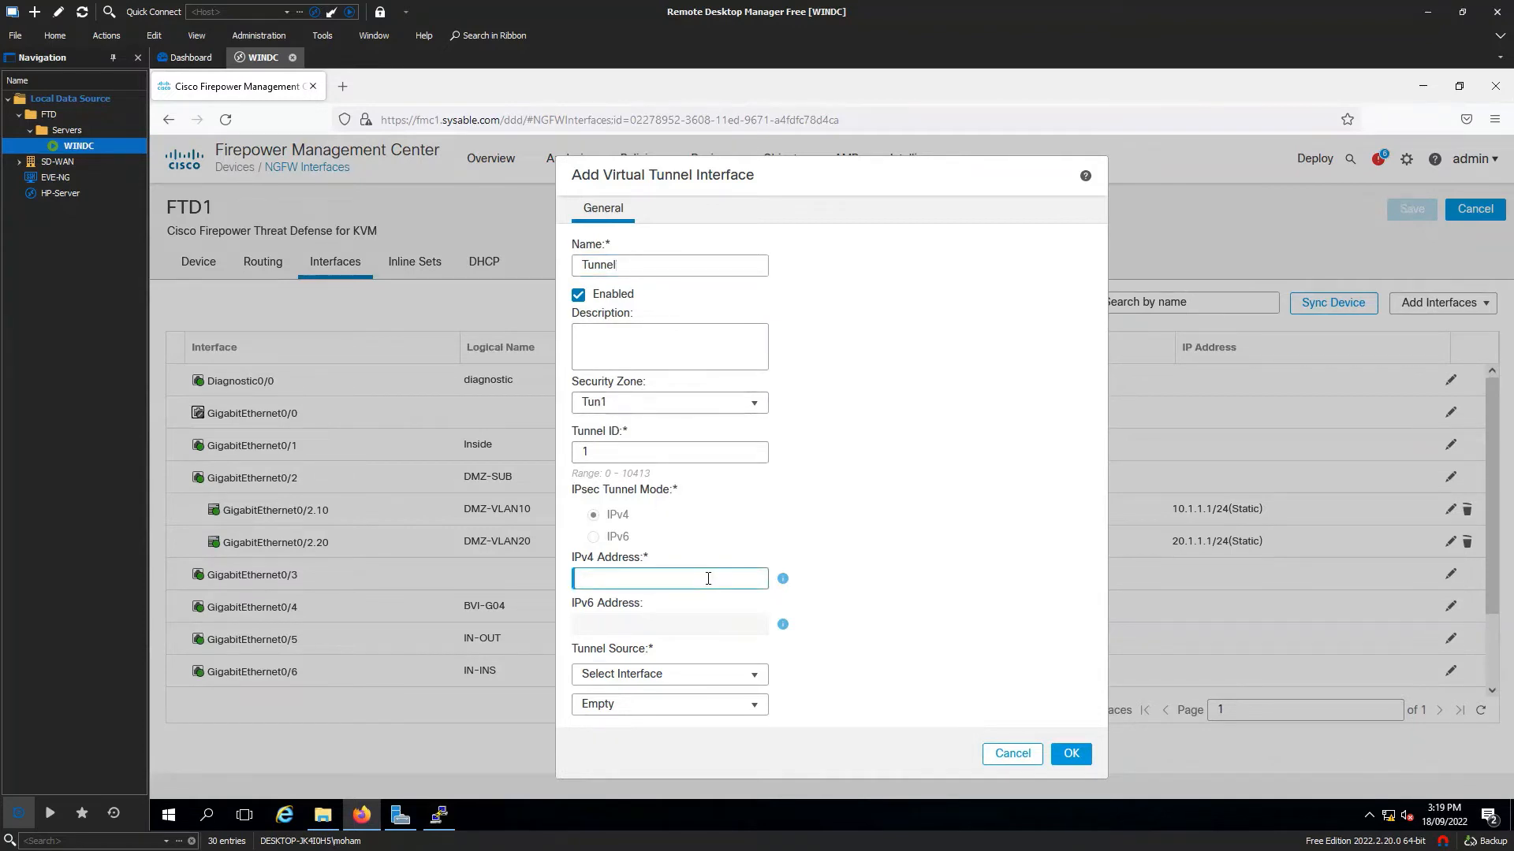
type("10.1.103.10/24")
Set the Tunnel Source to GigabitEthernet0/1 (Inside) and keep the address Dynamic.
left_click(676, 677)
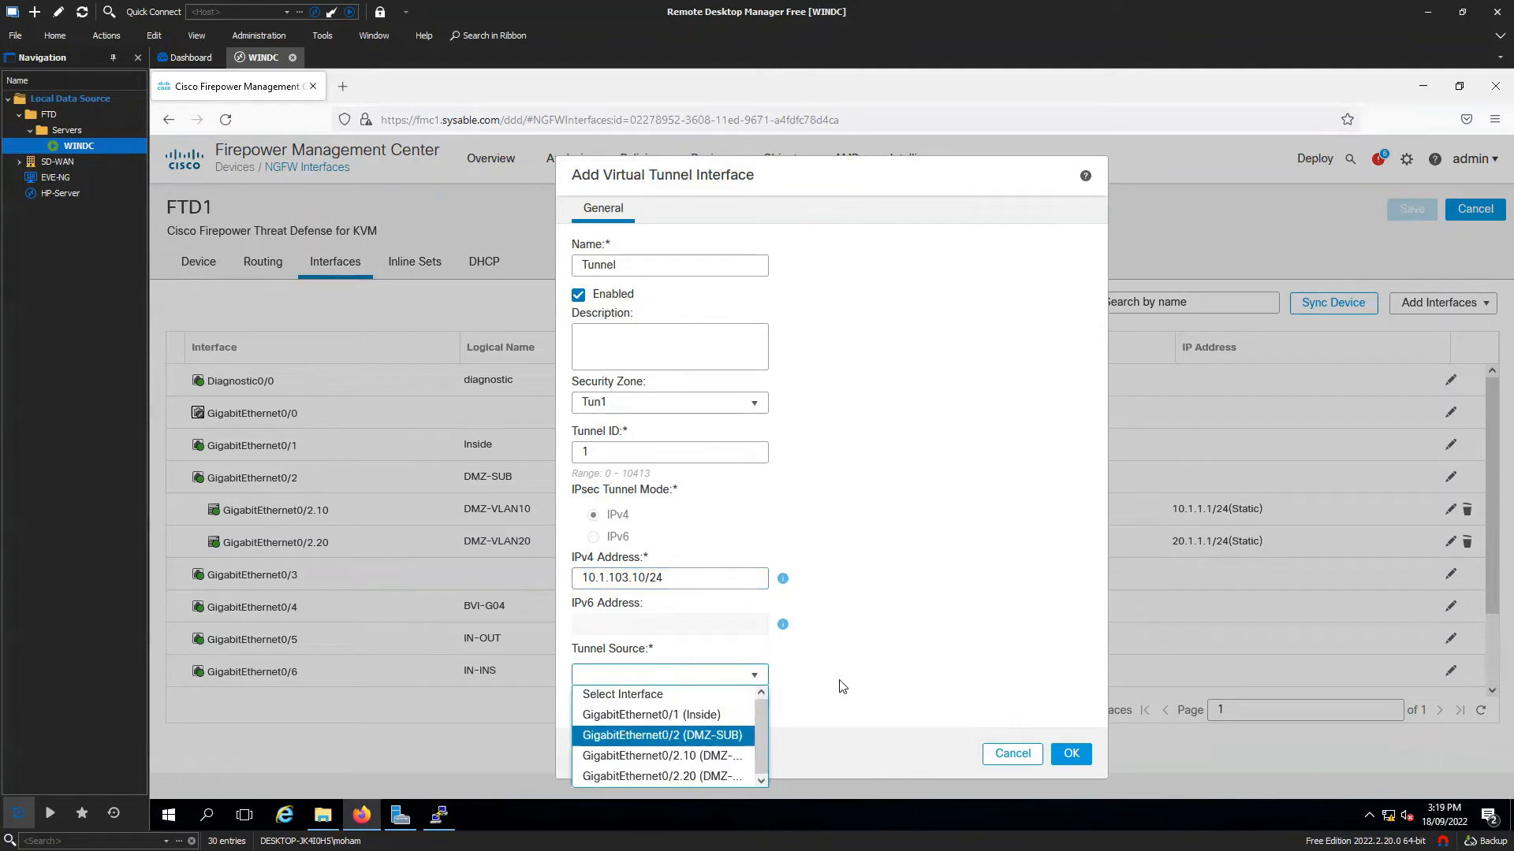
left_click(748, 736)
left_click(726, 678)
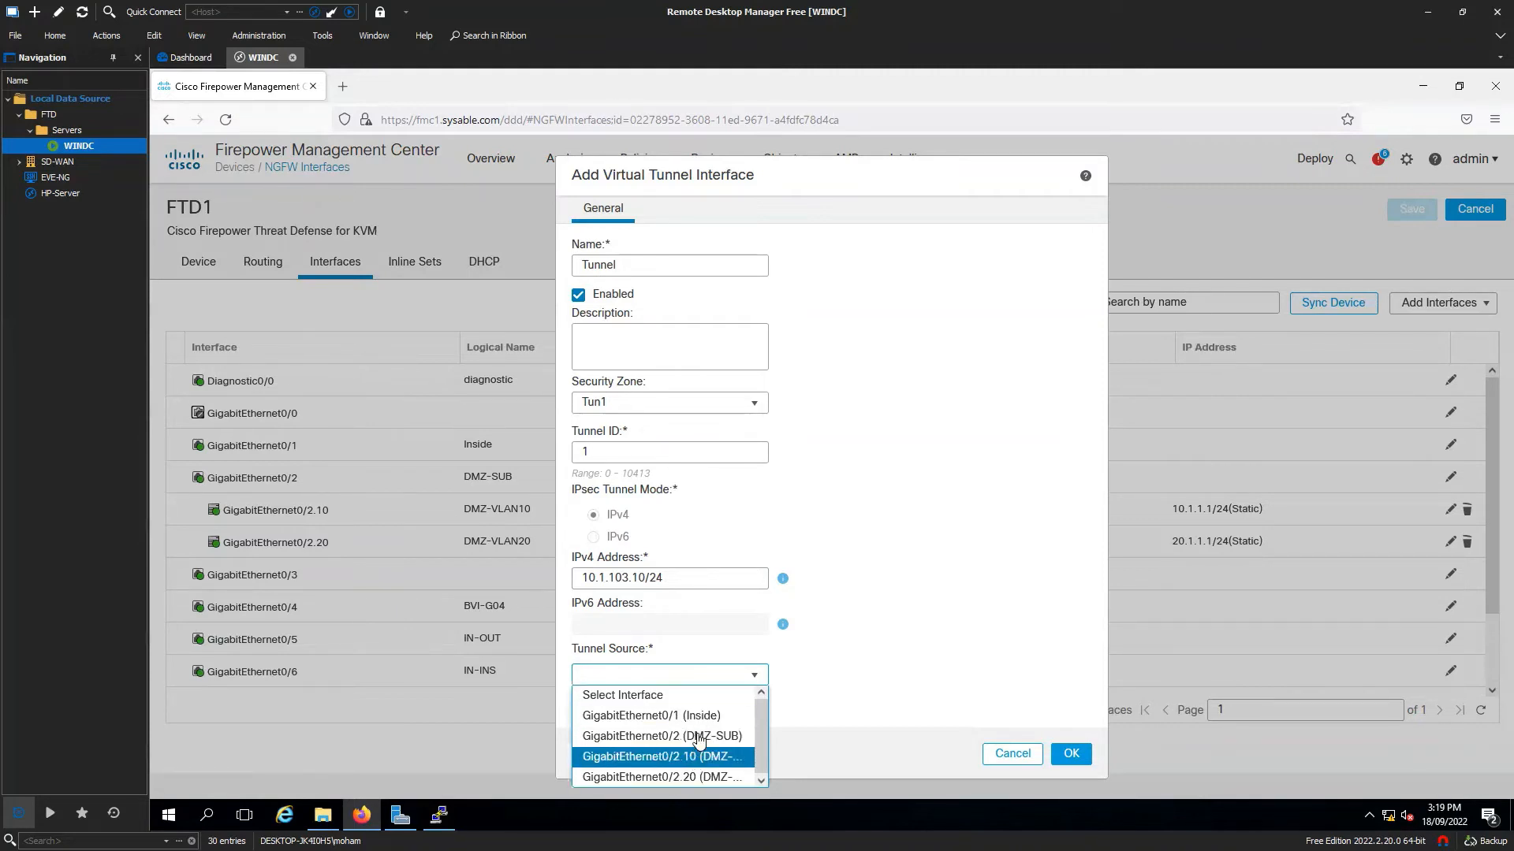
left_click(677, 719)
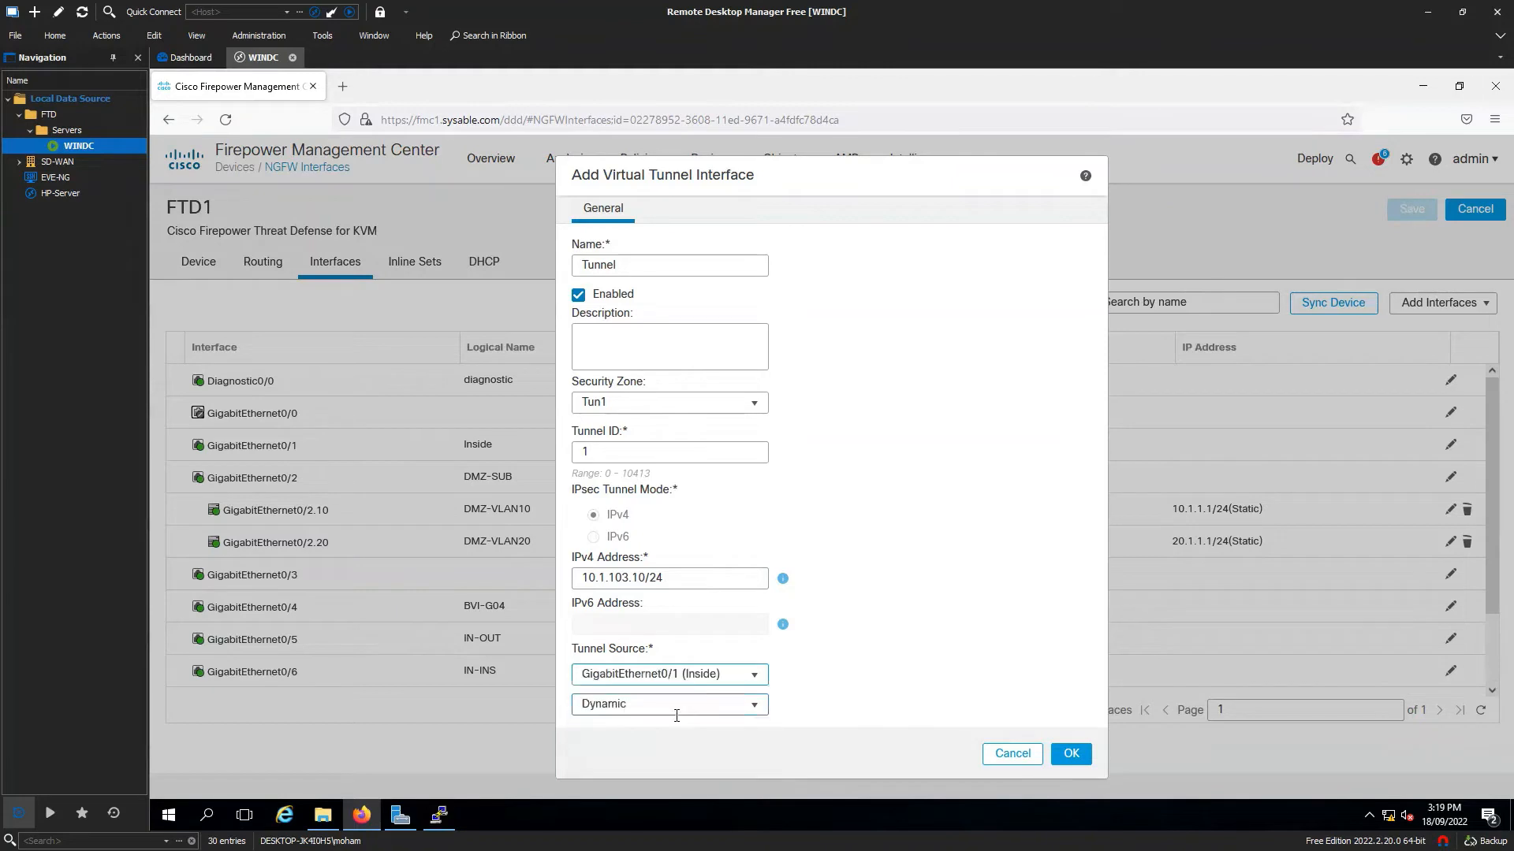
left_click(755, 707)
left_click(842, 699)
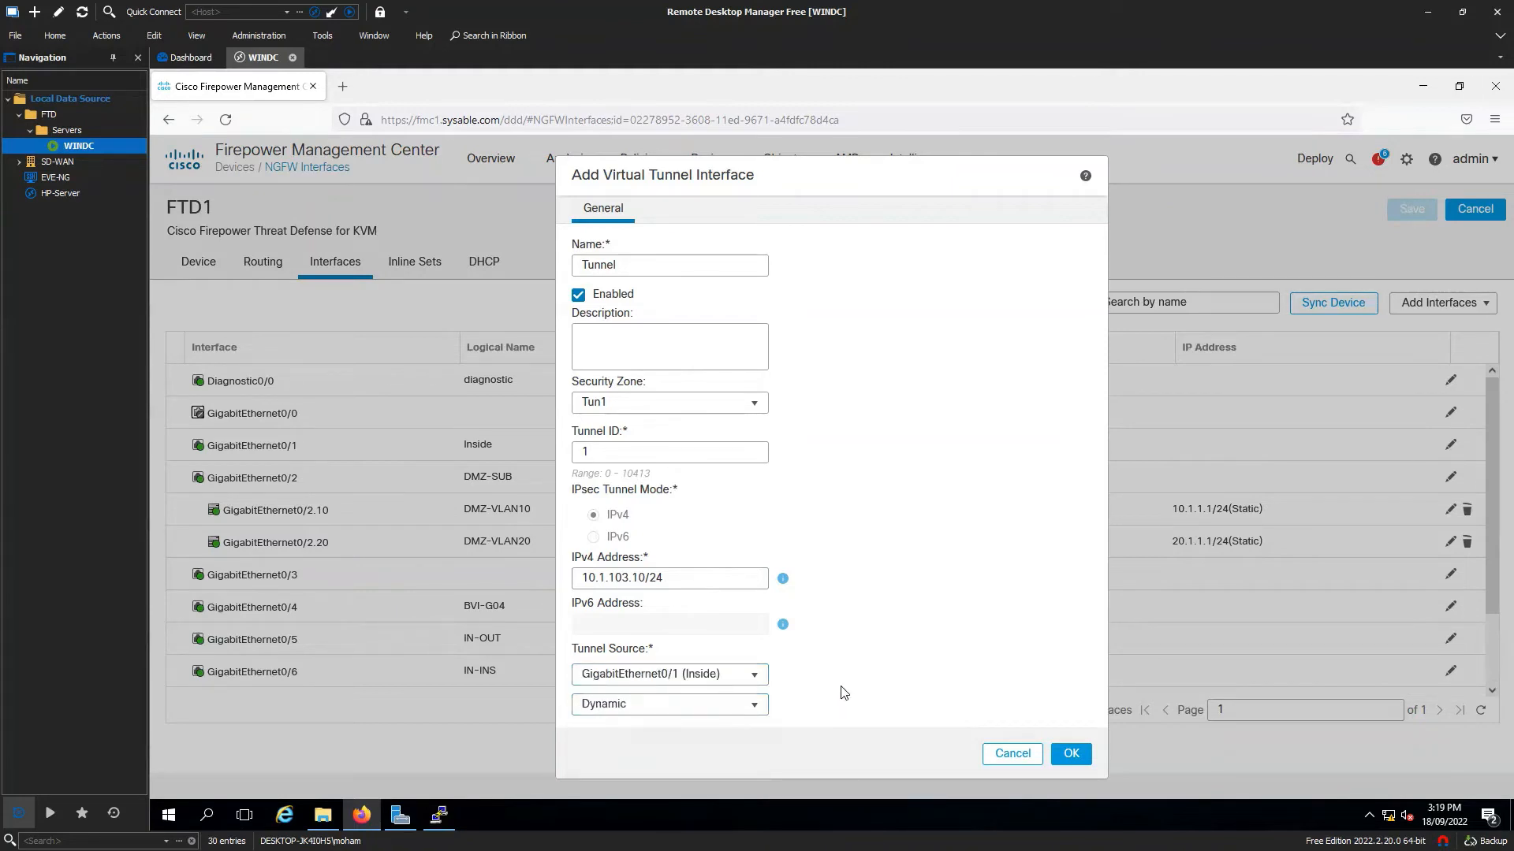
Review tunnel ID 1 and IPv4 10.1.103.10/24, then submit; creation fails below 6.7.0.
double_click(663, 265)
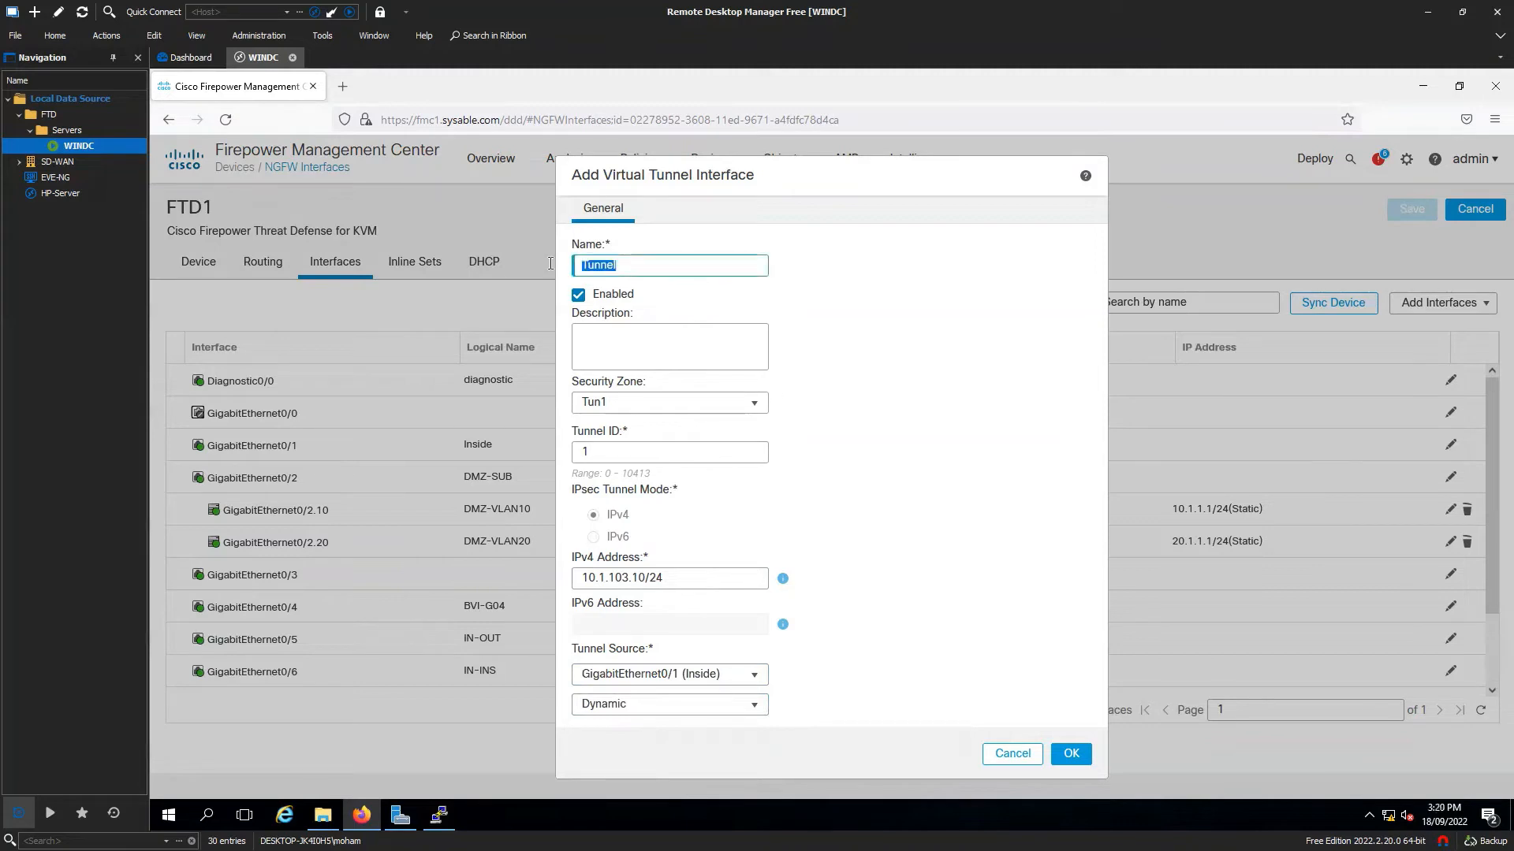
double_click(622, 453)
triple_click(670, 578)
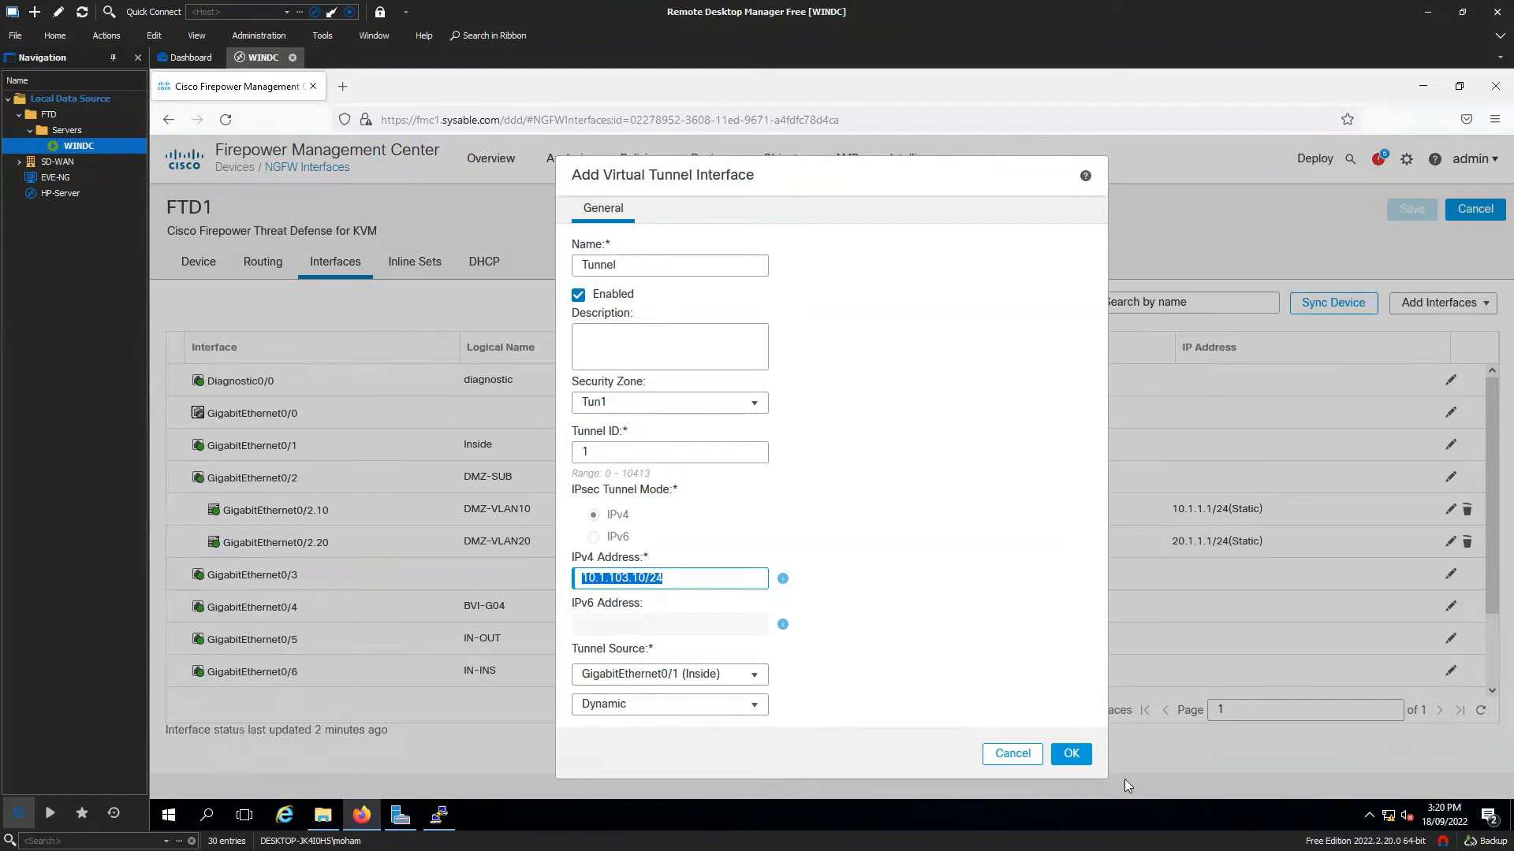
left_click(1064, 754)
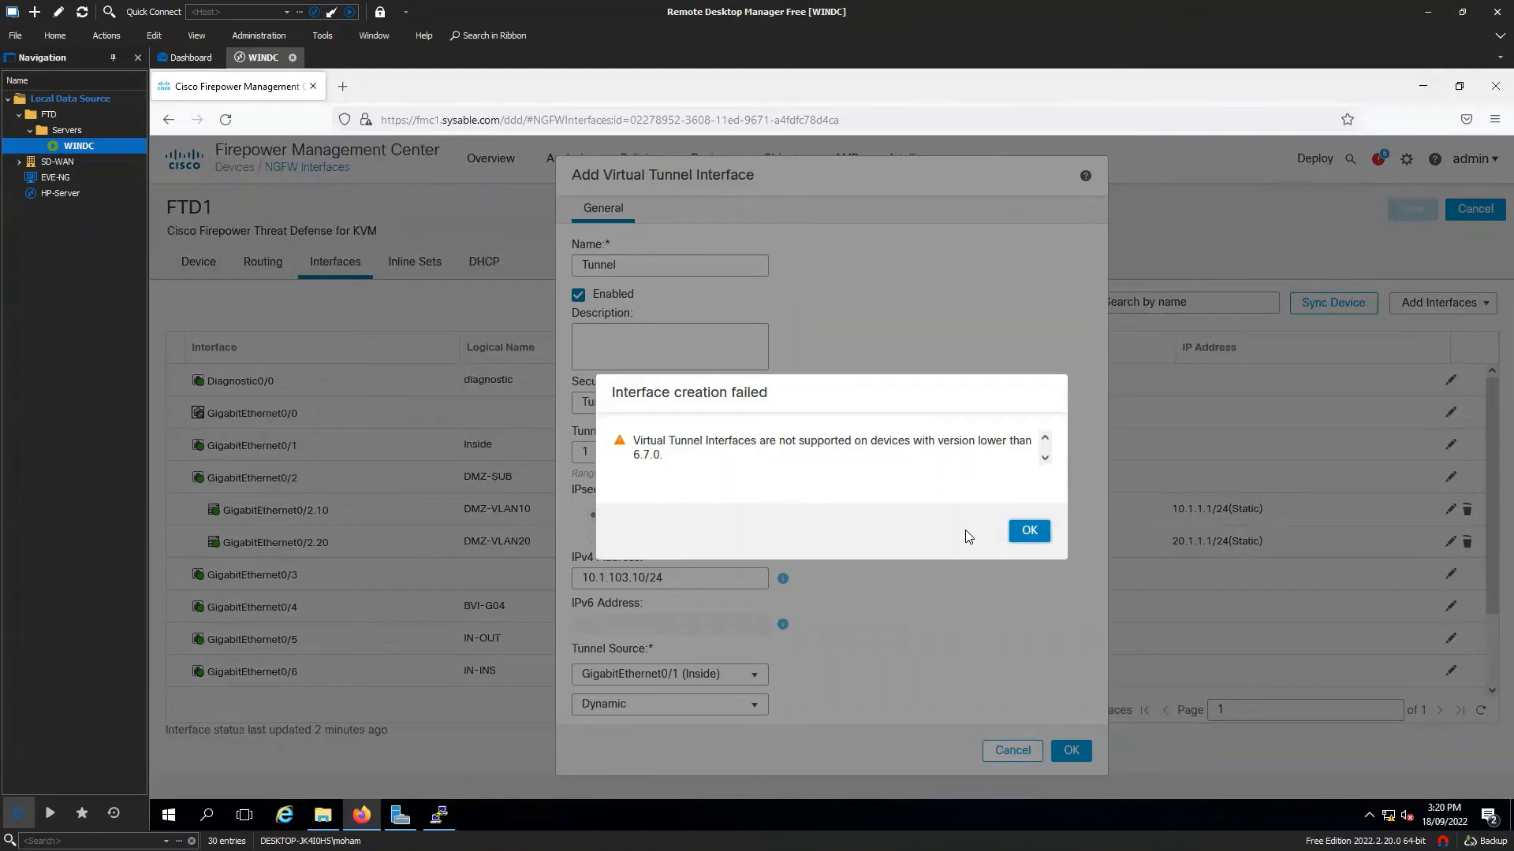
Dismiss the creation error, cancel the tunnel dialog, and go to Devices > Device Upgrade.
left_click(1028, 531)
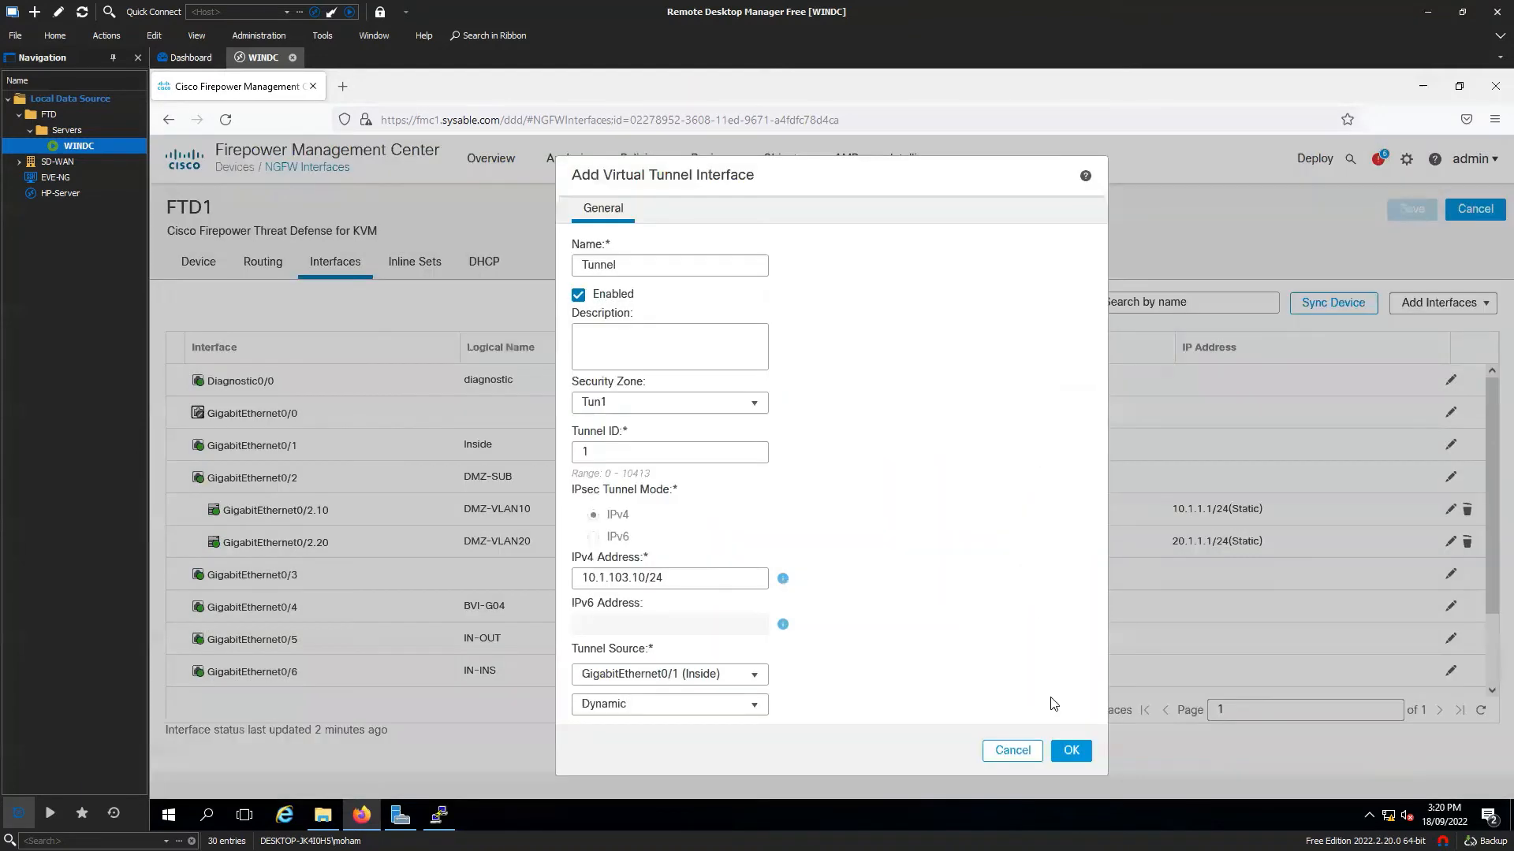
left_click(1012, 751)
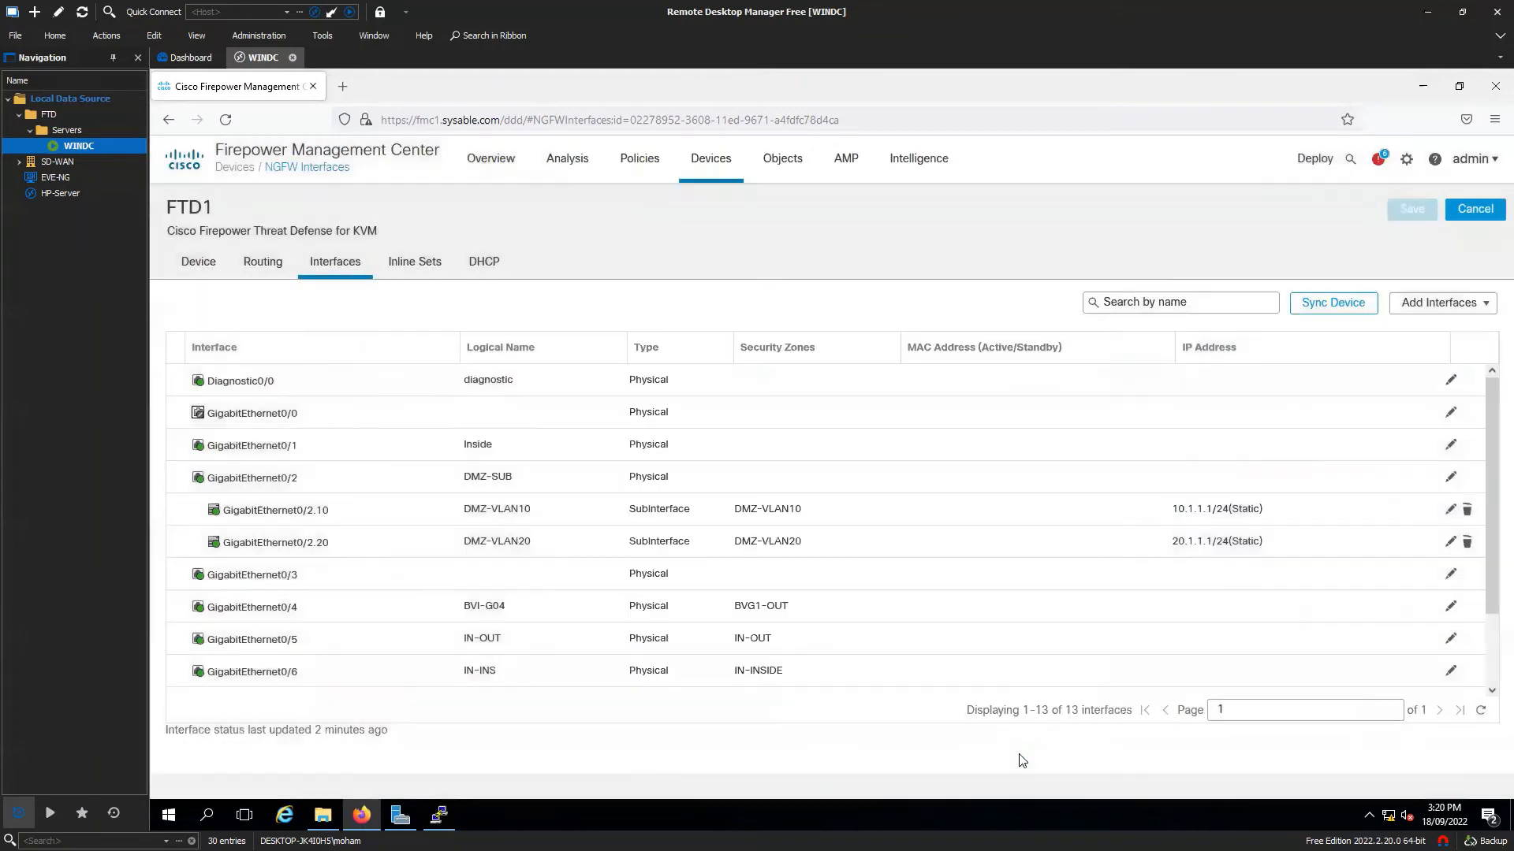
left_click(716, 186)
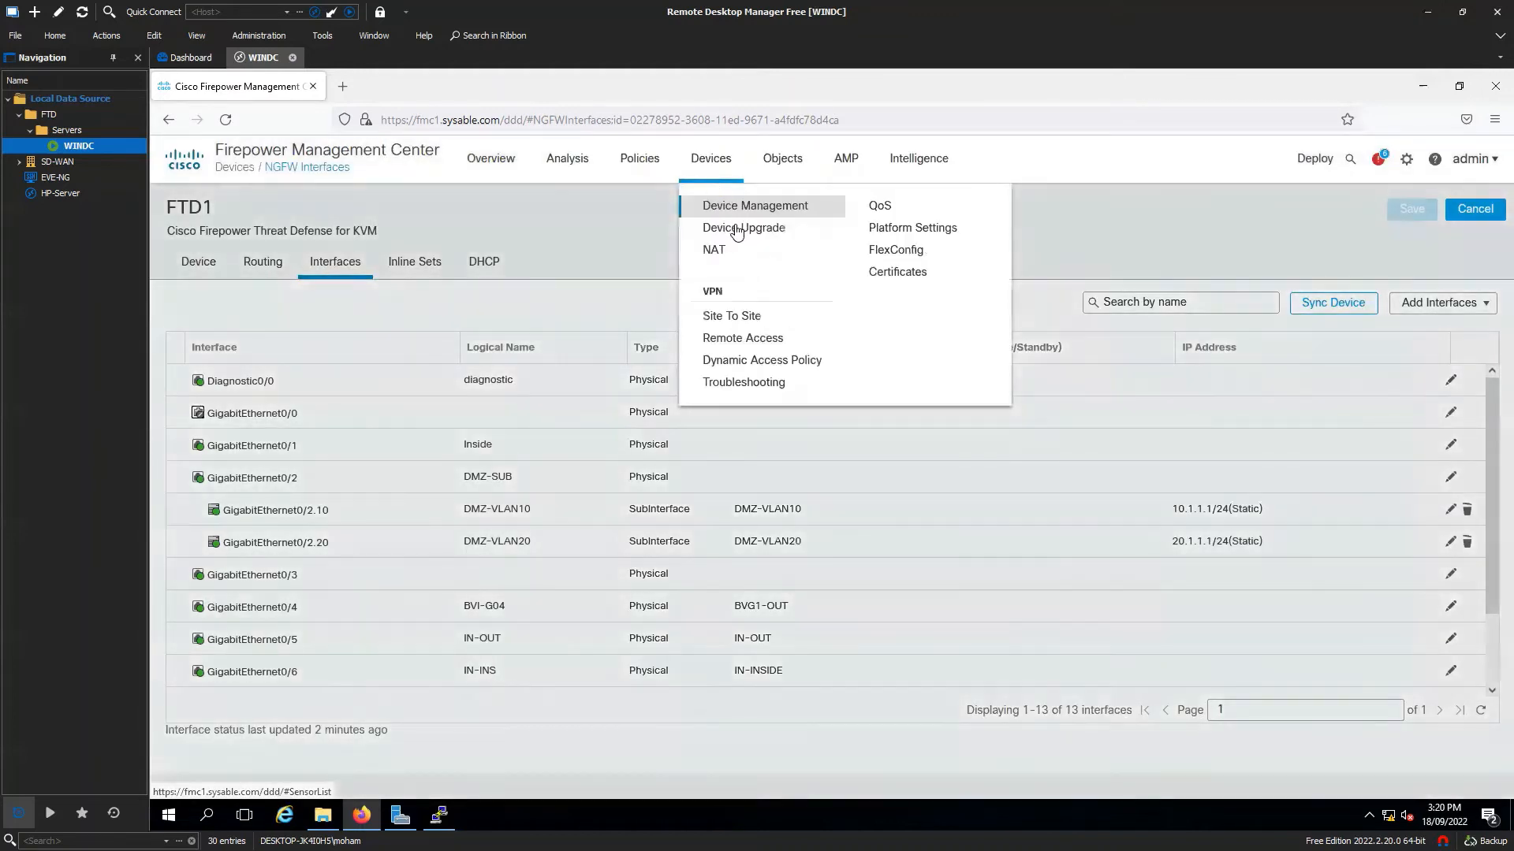
left_click(777, 230)
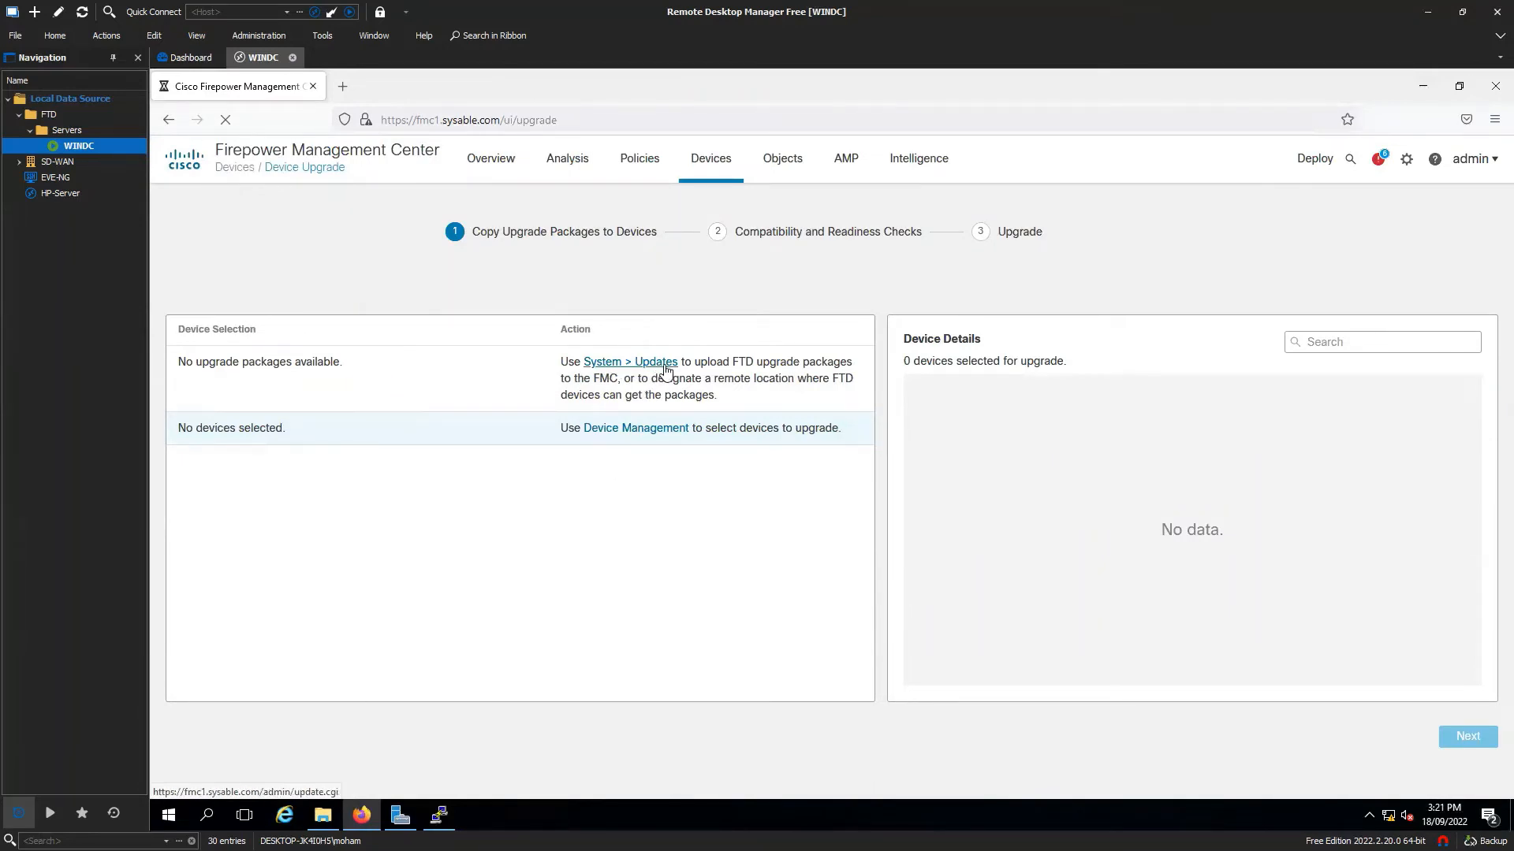
left_click(1406, 158)
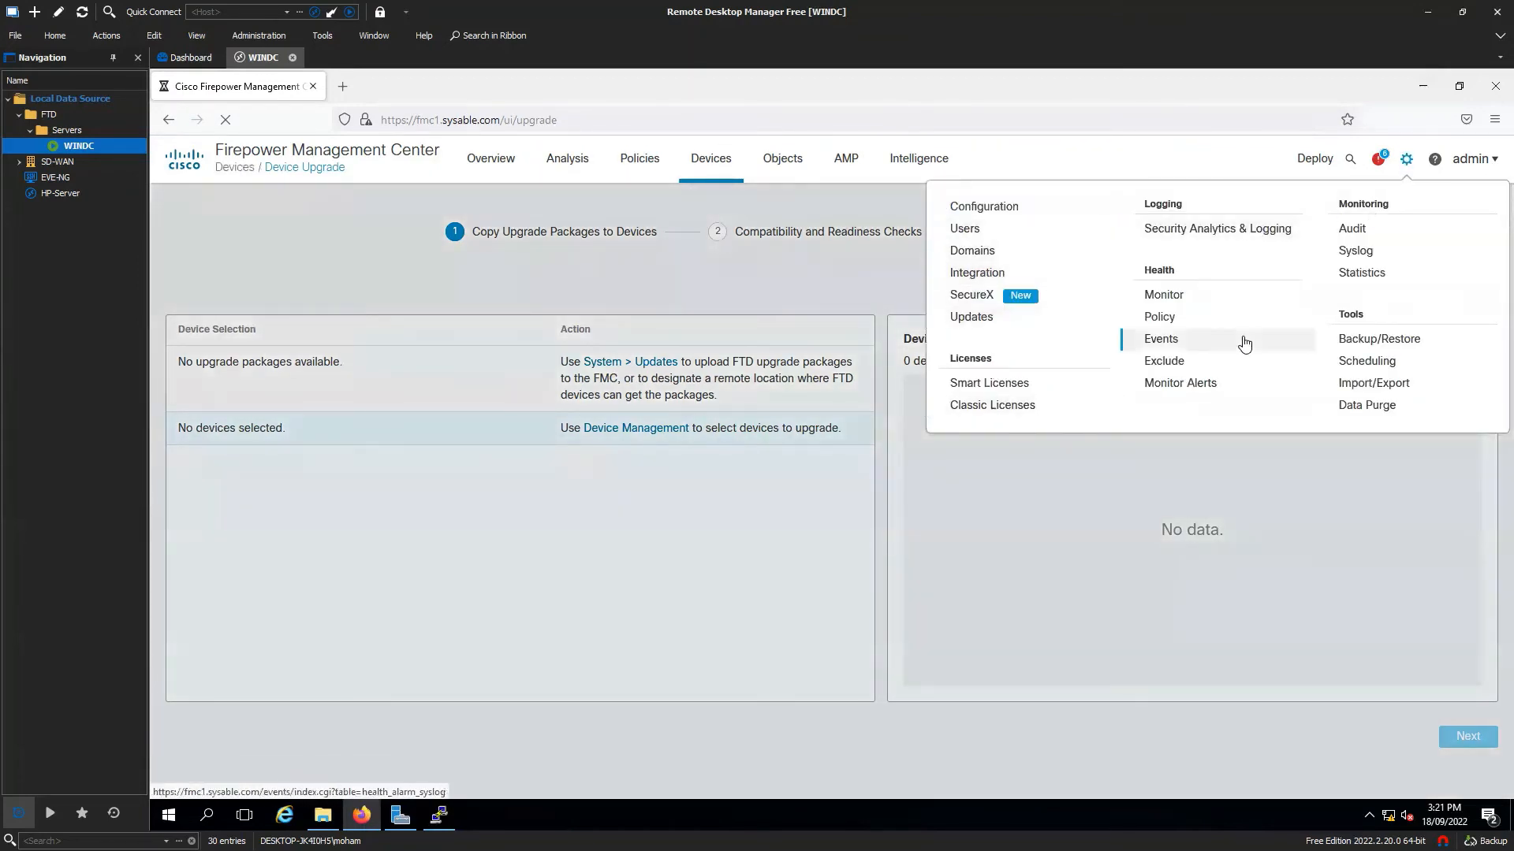
Go to System > Updates, showing version 7.0.0, and close the blue Info notice.
left_click(1000, 324)
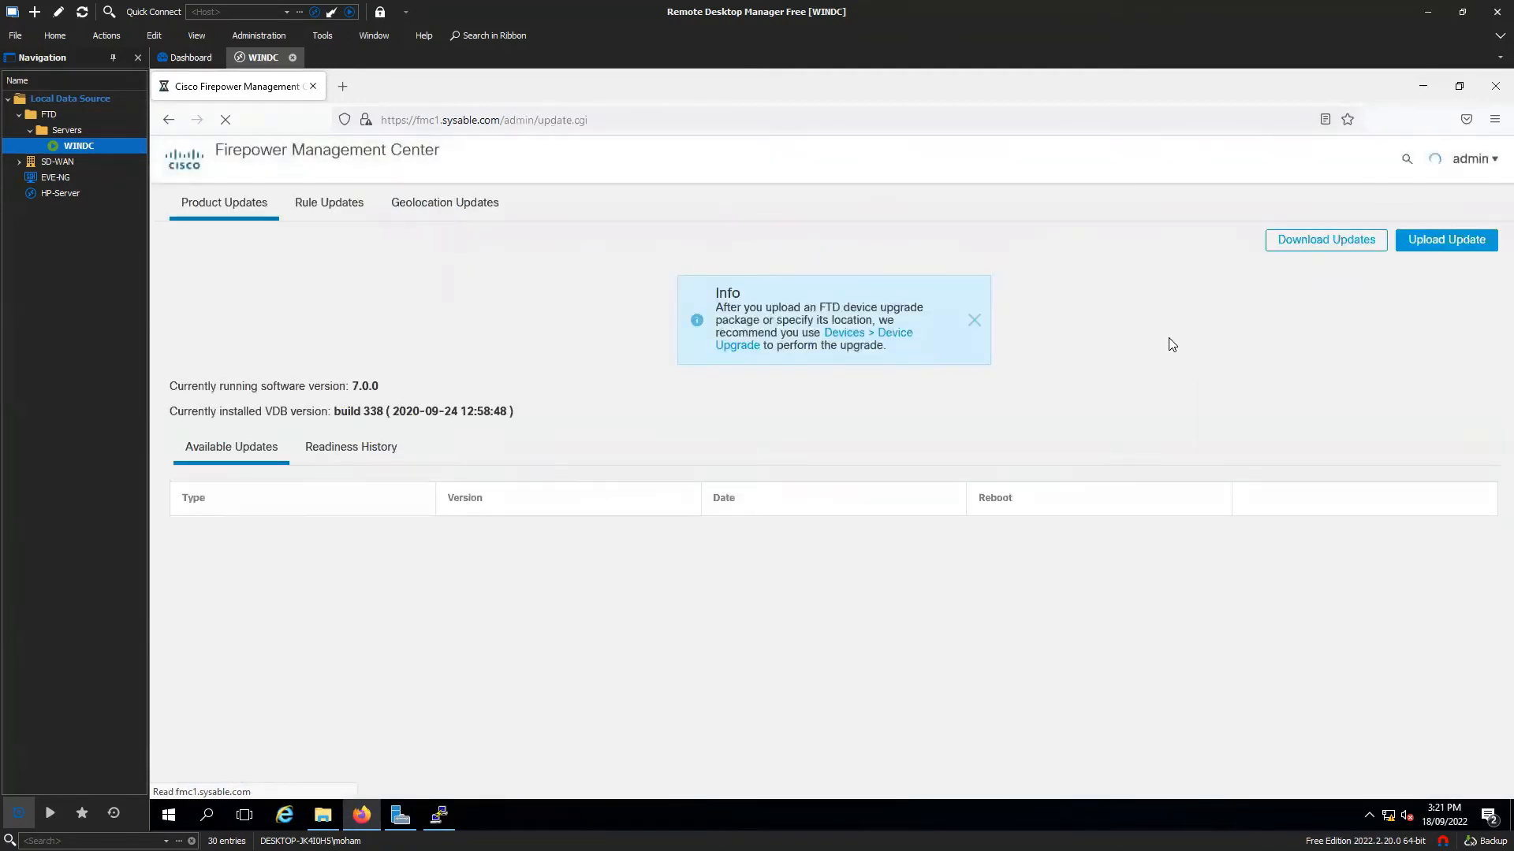
left_click(973, 320)
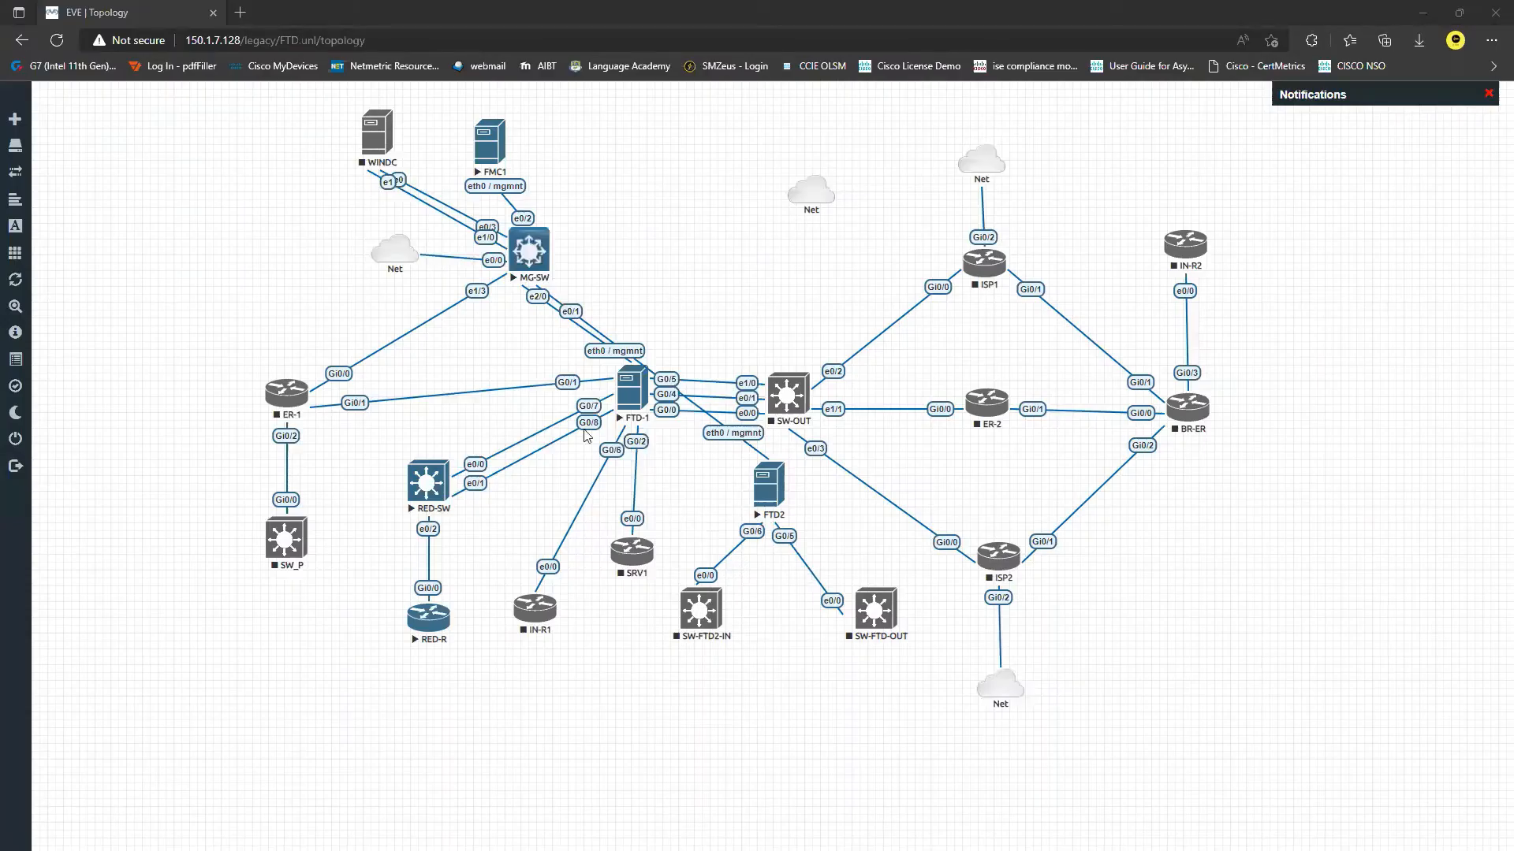
left_click(896, 386)
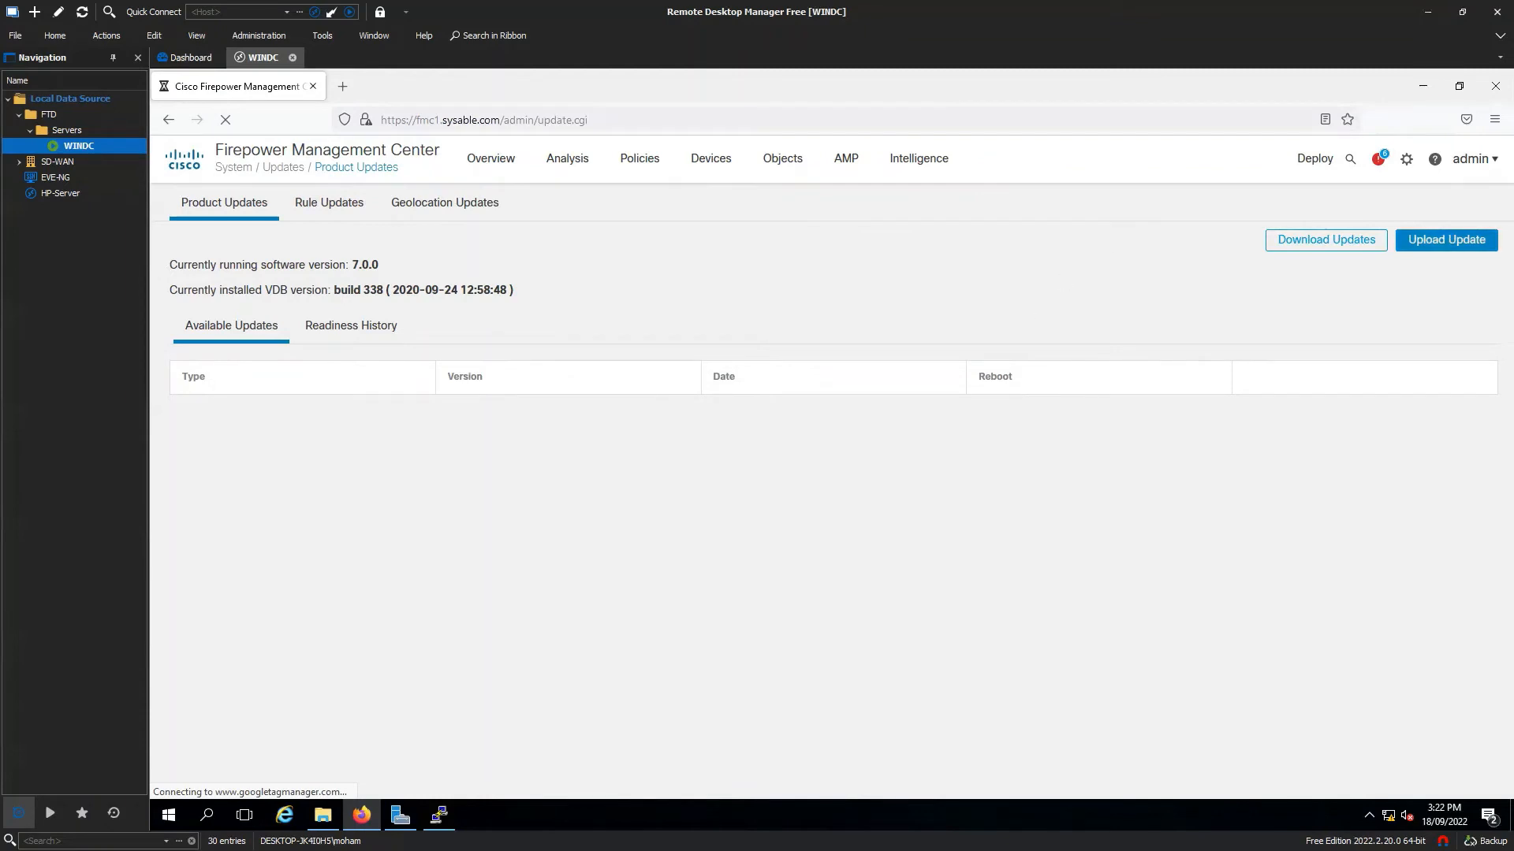
Switch to FTD-ALL.pdf in Edge and scroll down to page 5.
key("alt+Tab")
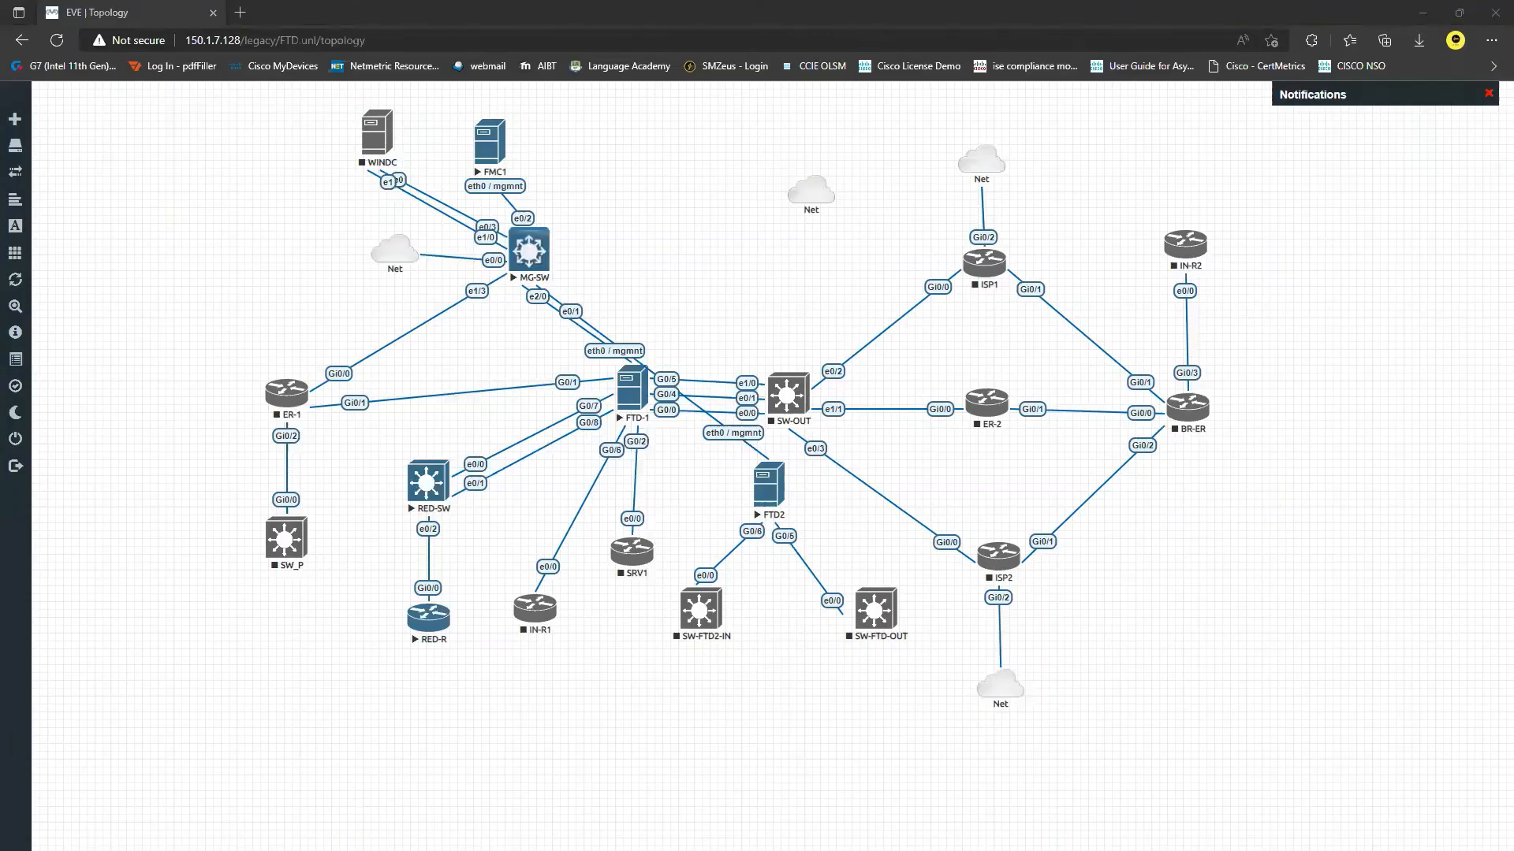
key("alt+Tab")
scroll(778, 436, "down", 20)
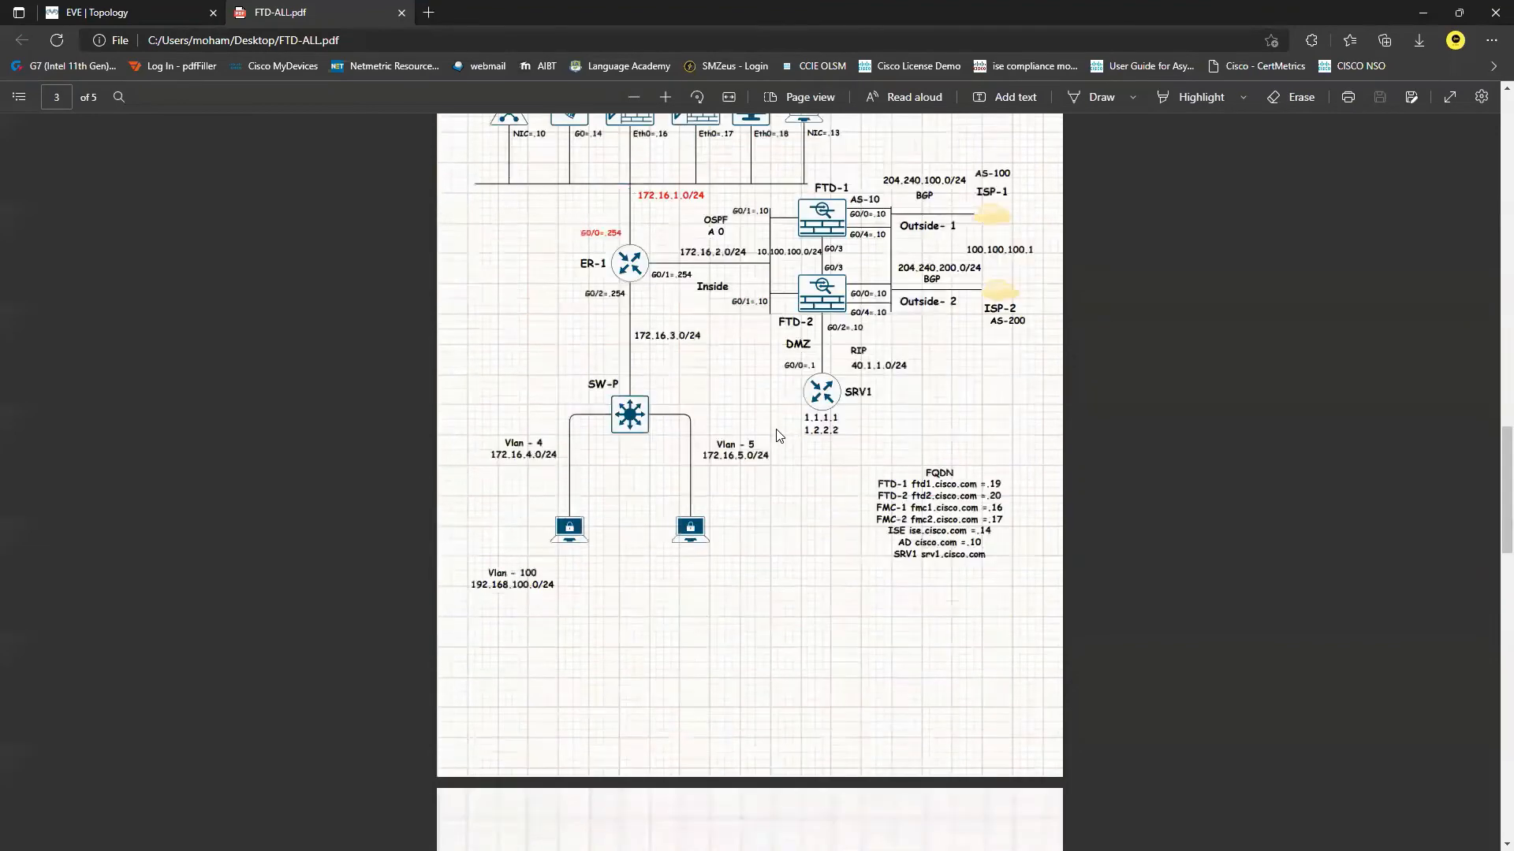
scroll(778, 436, "down", 20)
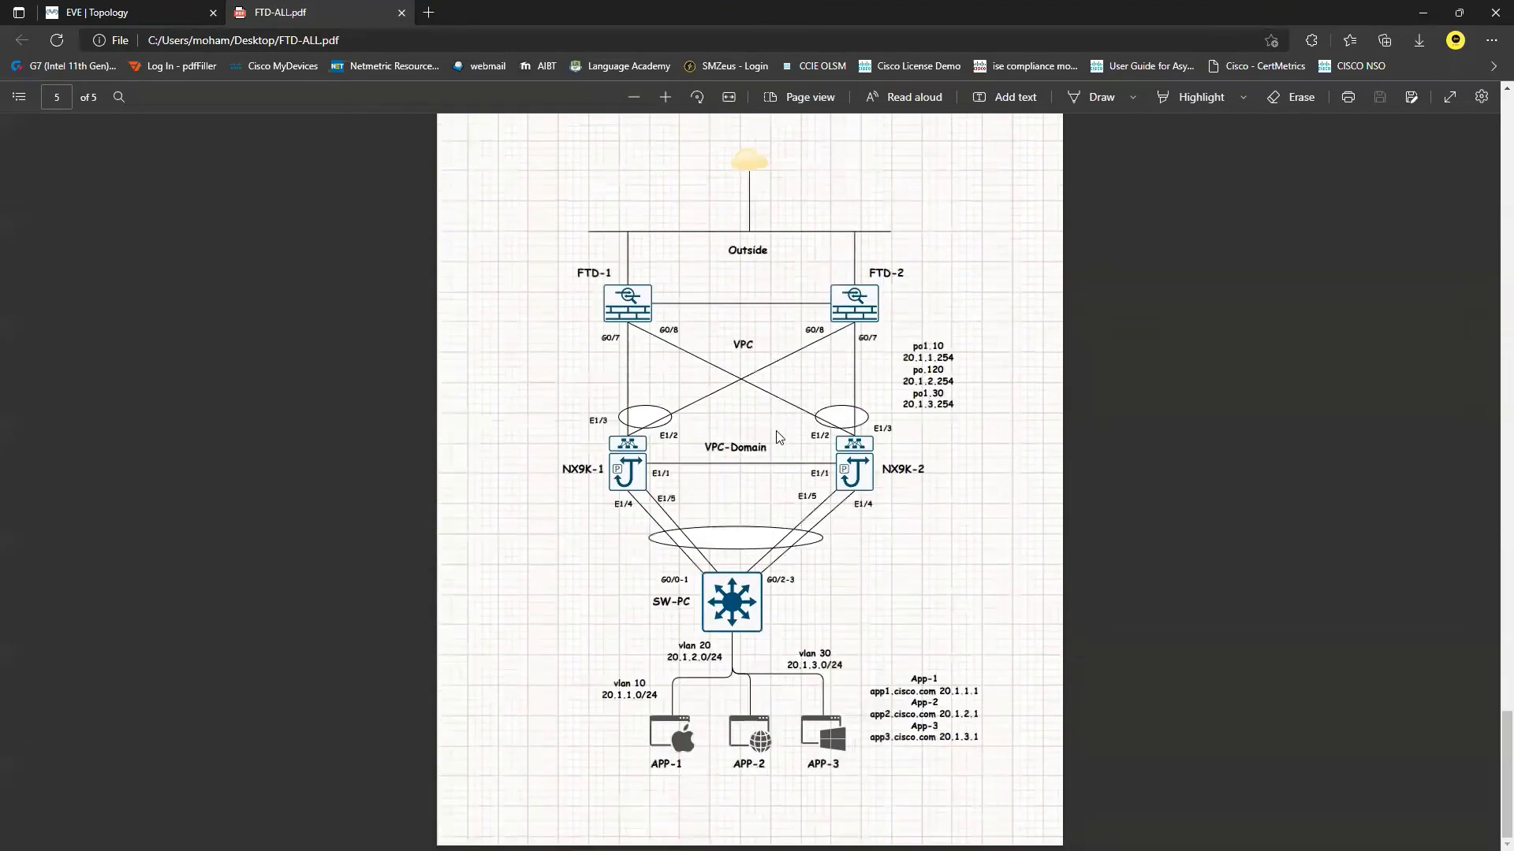
With a red Draw pen, write 'physical' at top right and an underlined note at top left.
left_click(1131, 104)
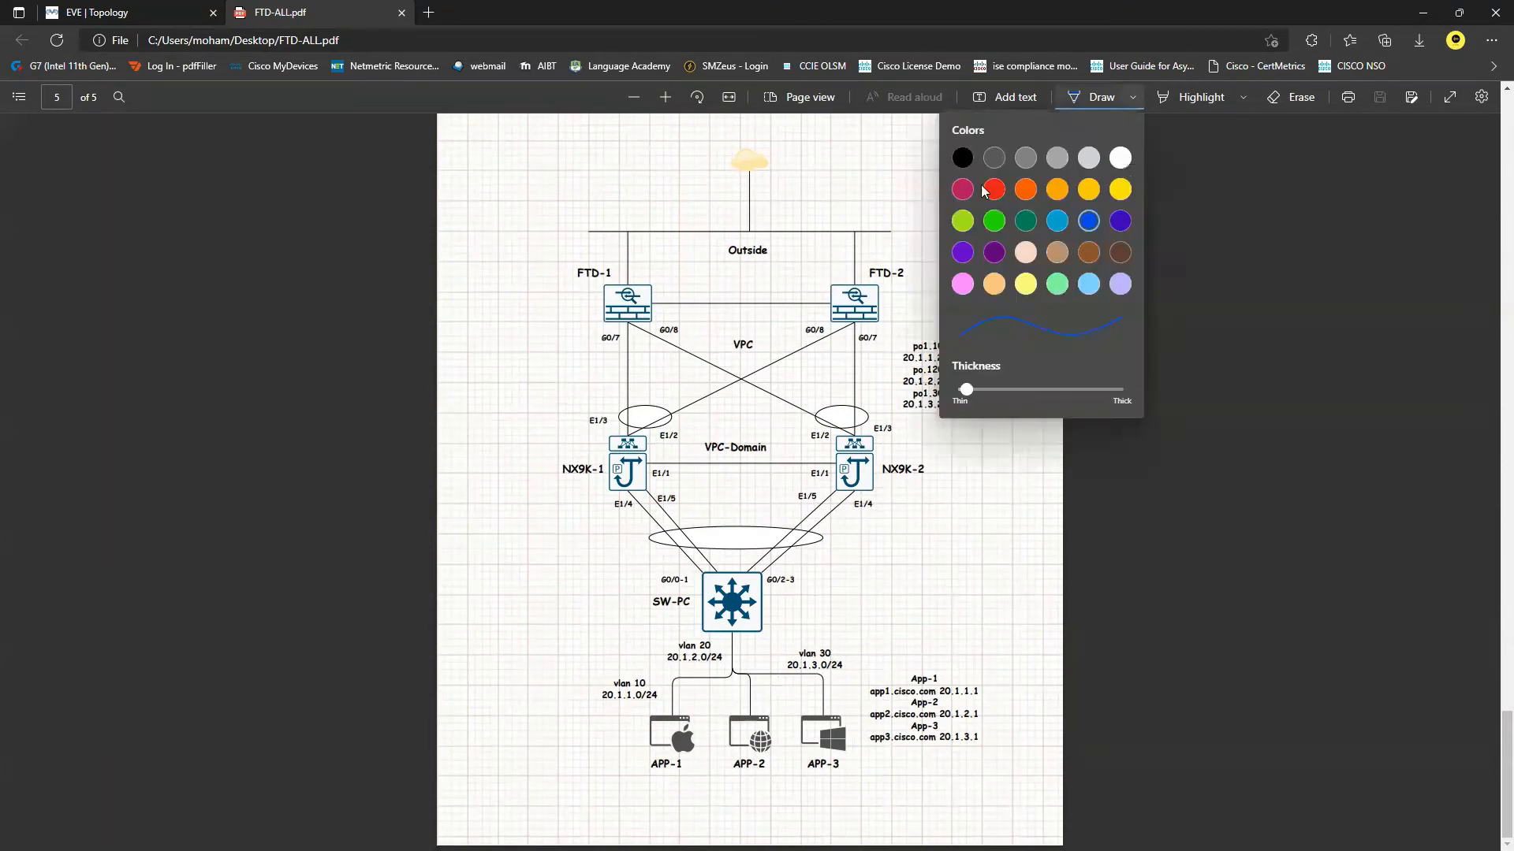
left_click(992, 190)
left_click(1133, 103)
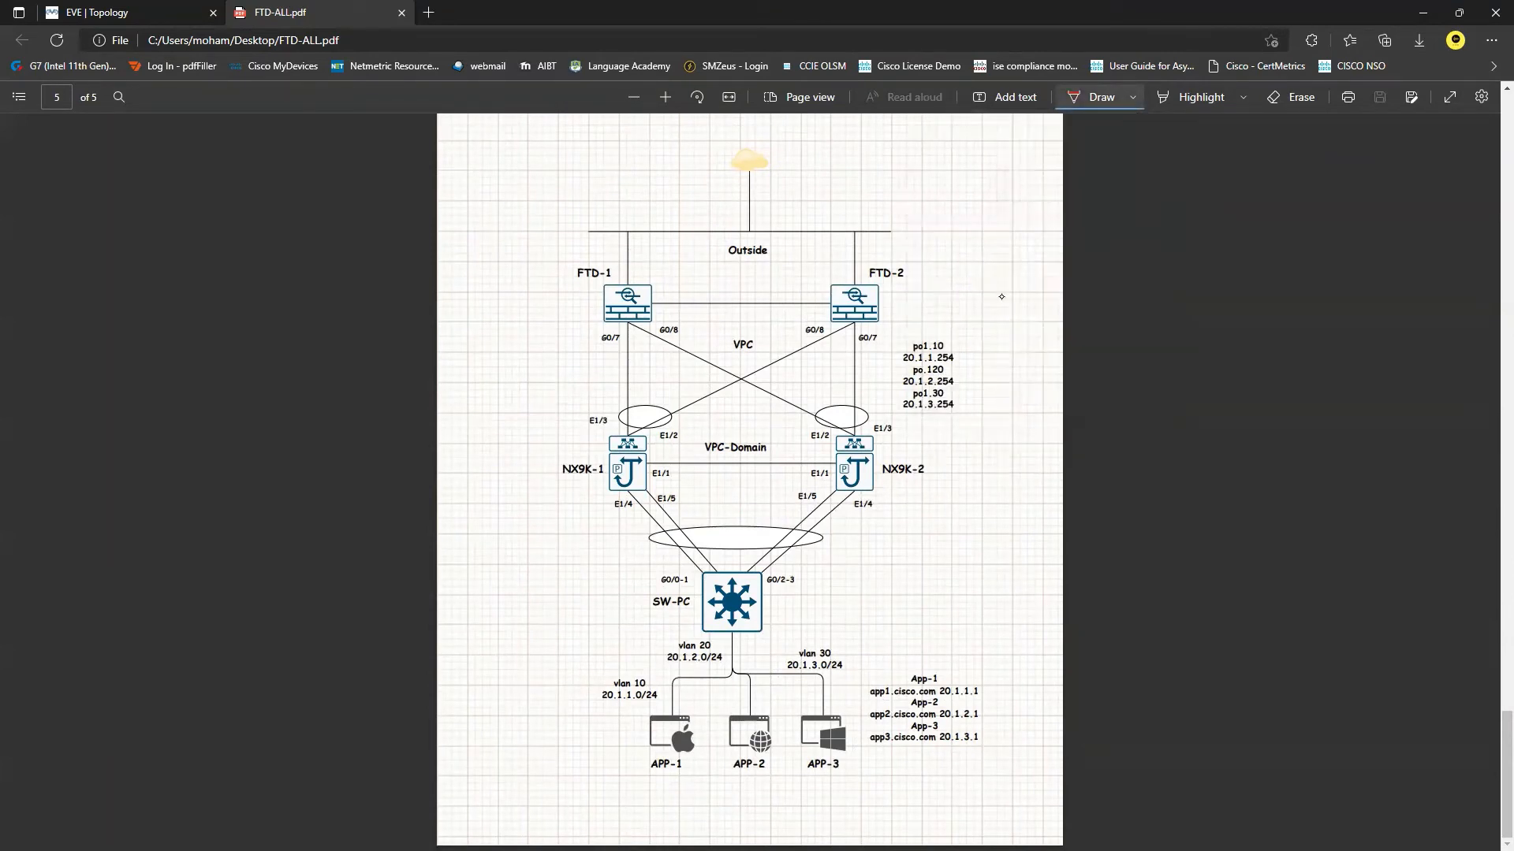
mouse_move(854, 188)
left_mouse_down()
mouse_move(865, 170)
mouse_move(954, 158)
mouse_move(968, 188)
left_mouse_up()
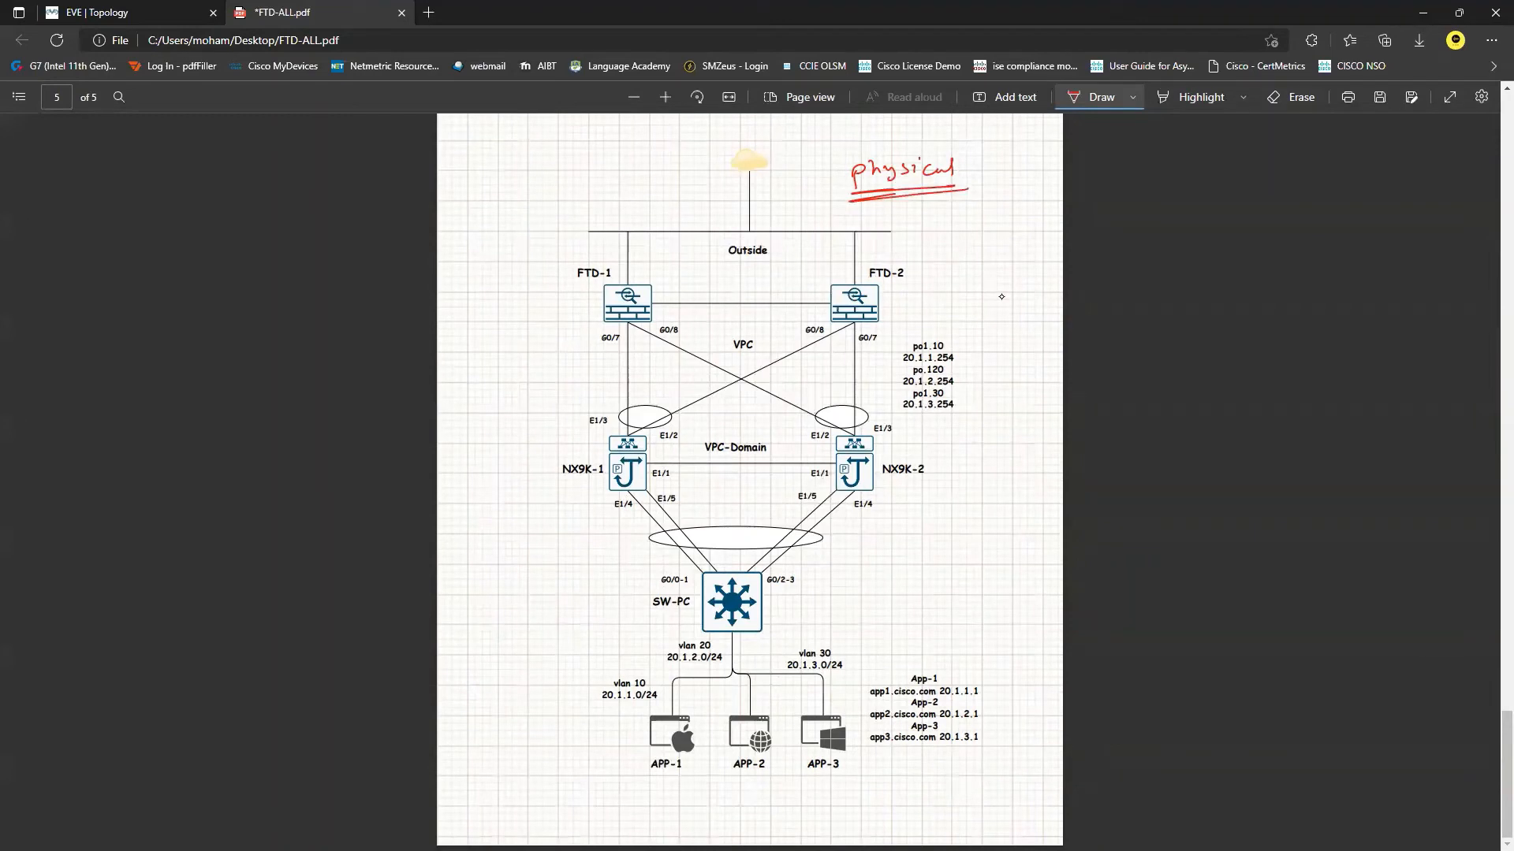
mouse_move(487, 182)
left_mouse_down()
mouse_move(474, 206)
mouse_move(499, 190)
mouse_move(521, 200)
left_mouse_up()
left_click_drag(473, 214, 548, 188)
key("alt+Tab")
mouse_move(709, 180)
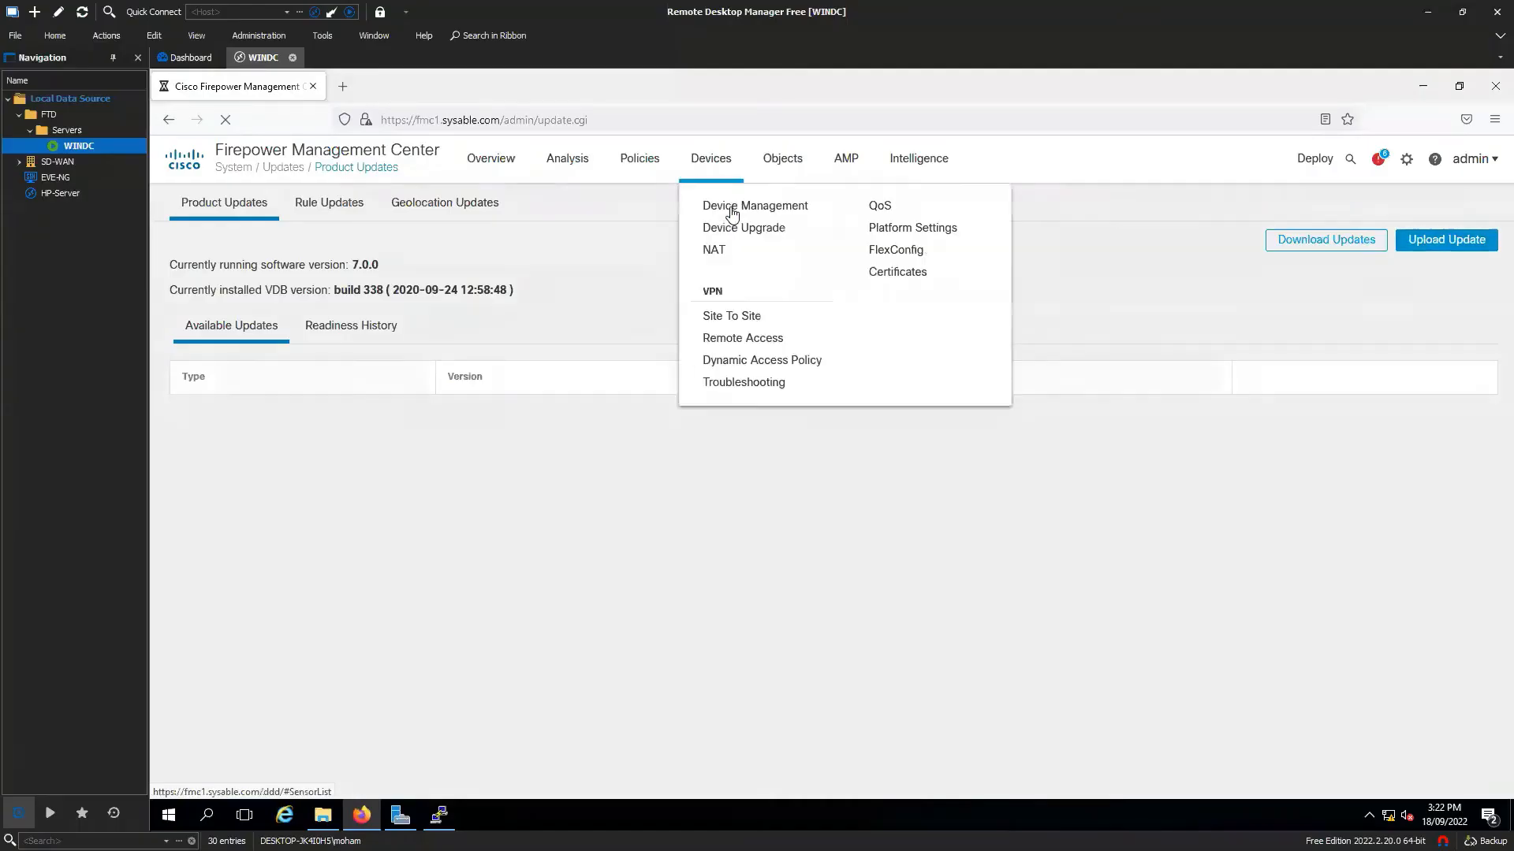
left_click(732, 211)
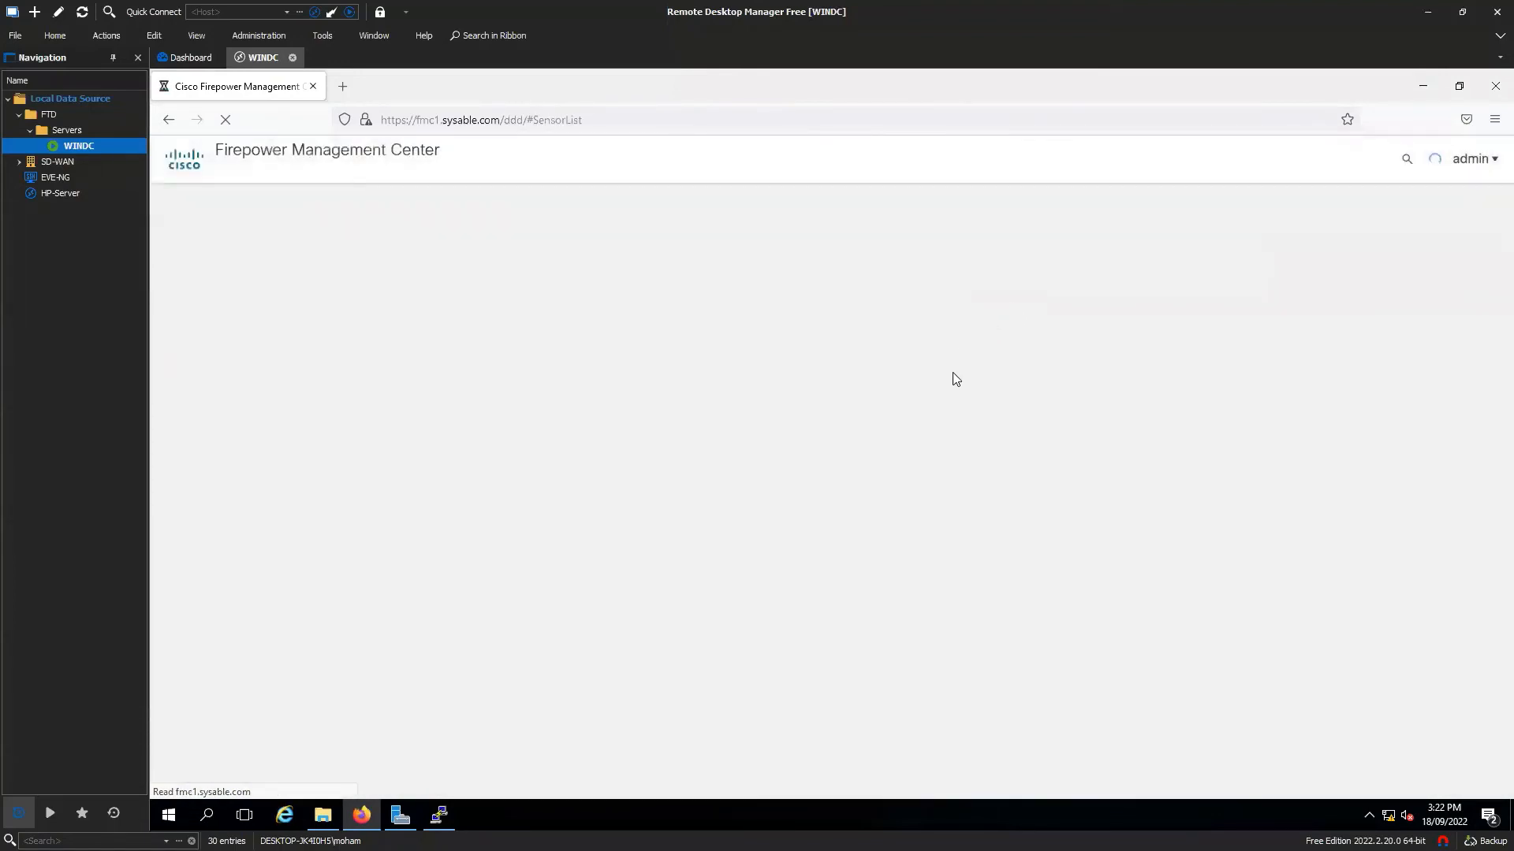
key("alt+Tab")
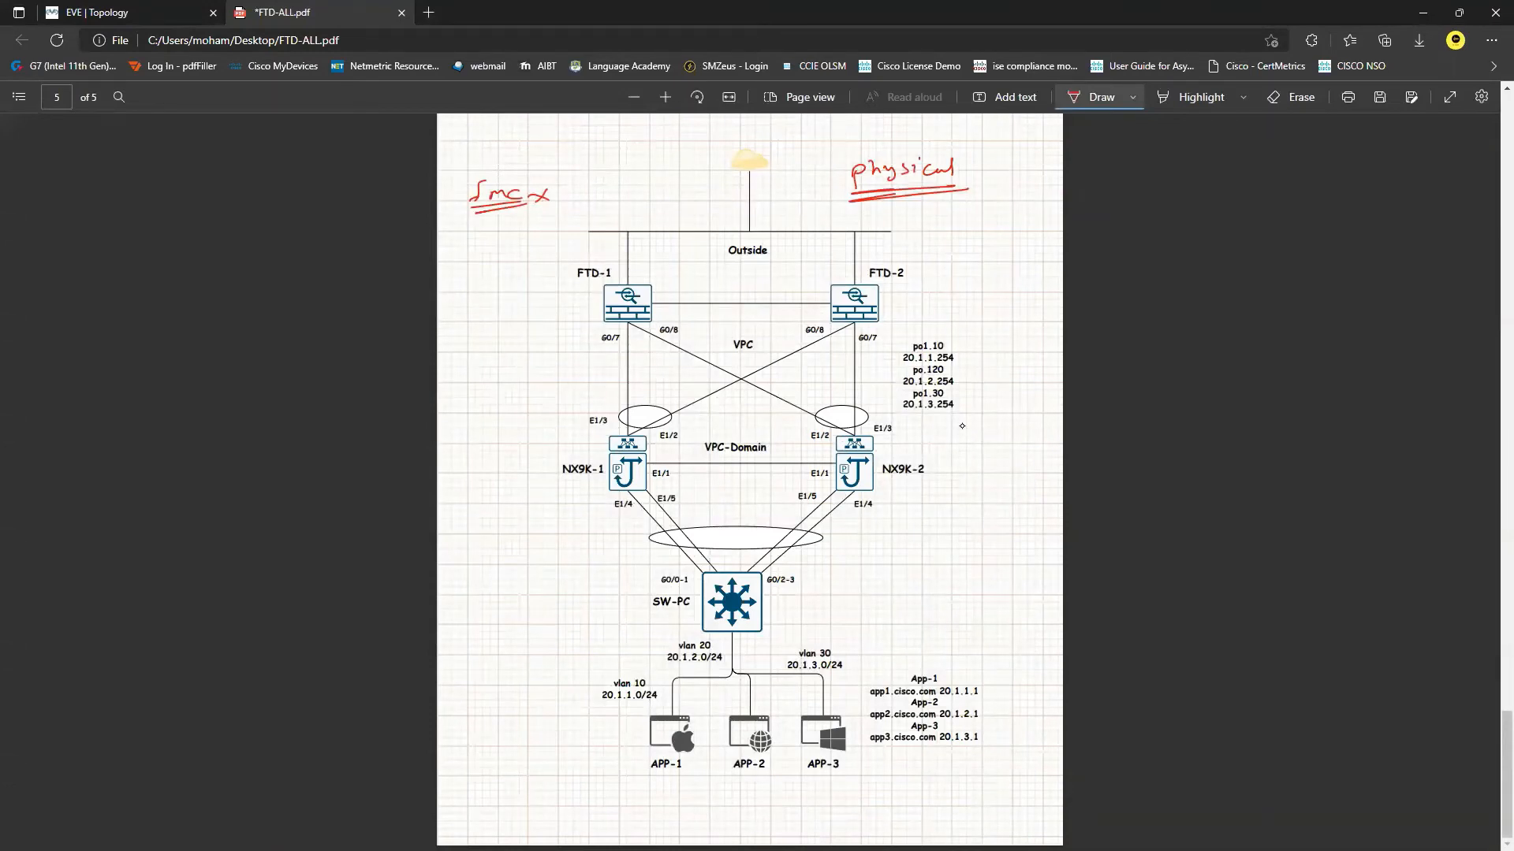
Add 'Pc' to the top-left note and write an underlined 'fxos' beneath it.
left_click_drag(567, 189, 593, 182)
left_click_drag(560, 199, 616, 194)
left_click_drag(488, 246, 475, 266)
left_click_drag(491, 250, 490, 265)
left_click_drag(520, 251, 532, 268)
left_click_drag(468, 283, 536, 276)
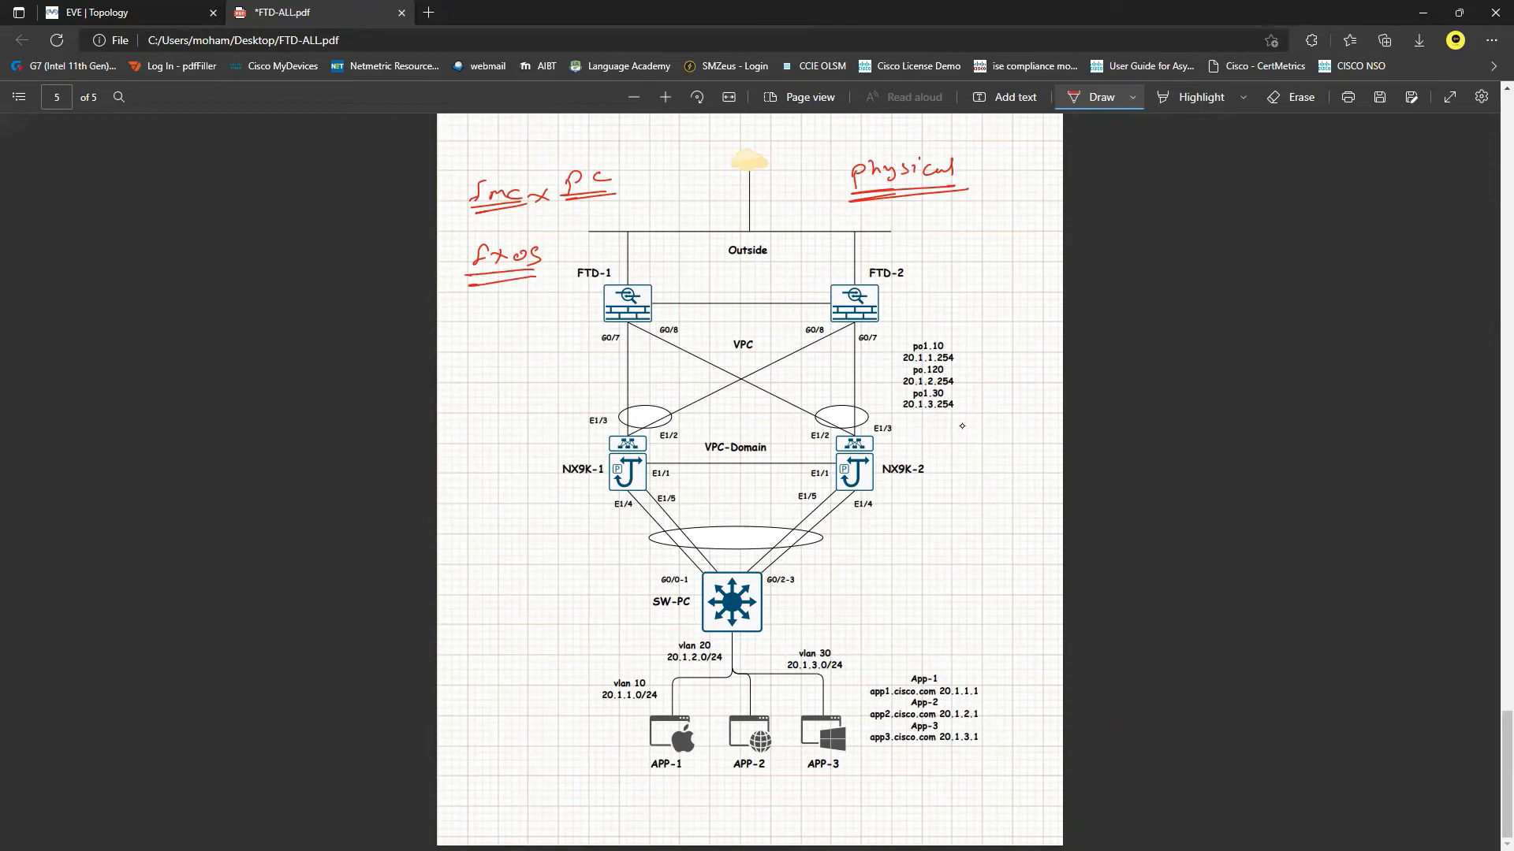
Write underlined red notes, including 'fmc', at the page's lower right.
left_click_drag(905, 599, 1059, 601)
left_click_drag(928, 627, 995, 622)
mouse_move(926, 574)
left_mouse_down()
mouse_move(916, 588)
mouse_move(1023, 594)
left_mouse_up()
left_click_drag(909, 570, 1034, 568)
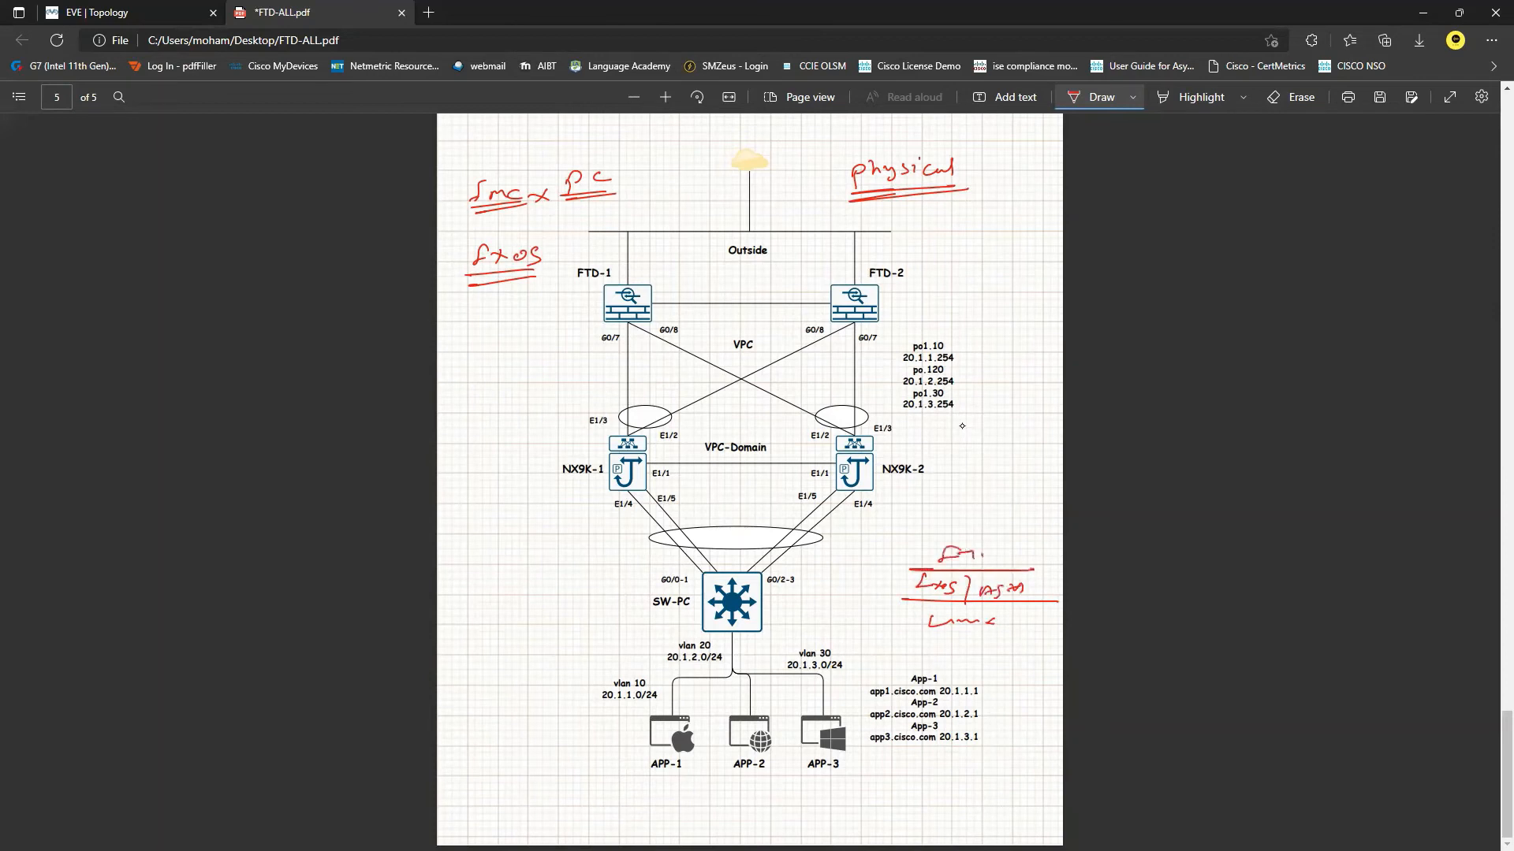